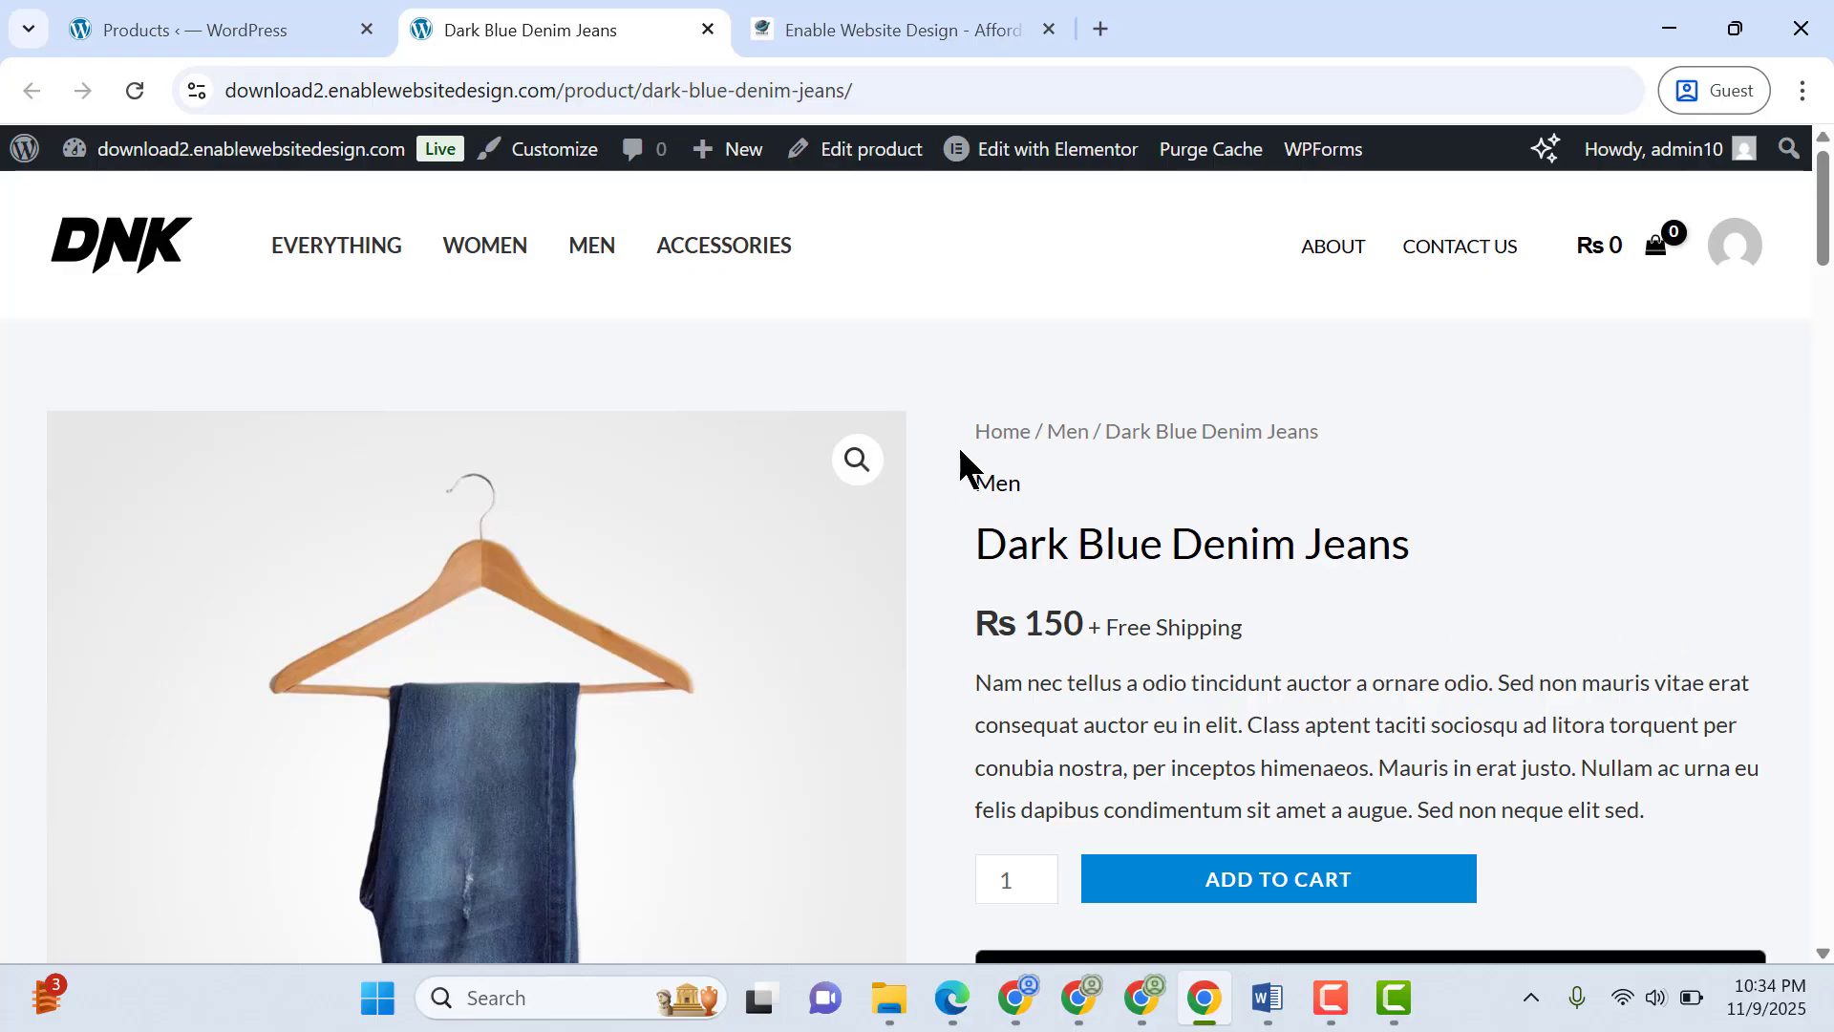
# Go to the site's WordPress dashboard and open the form for adding a new product in a separate browser tab
pyautogui.moveTo(254, 151)
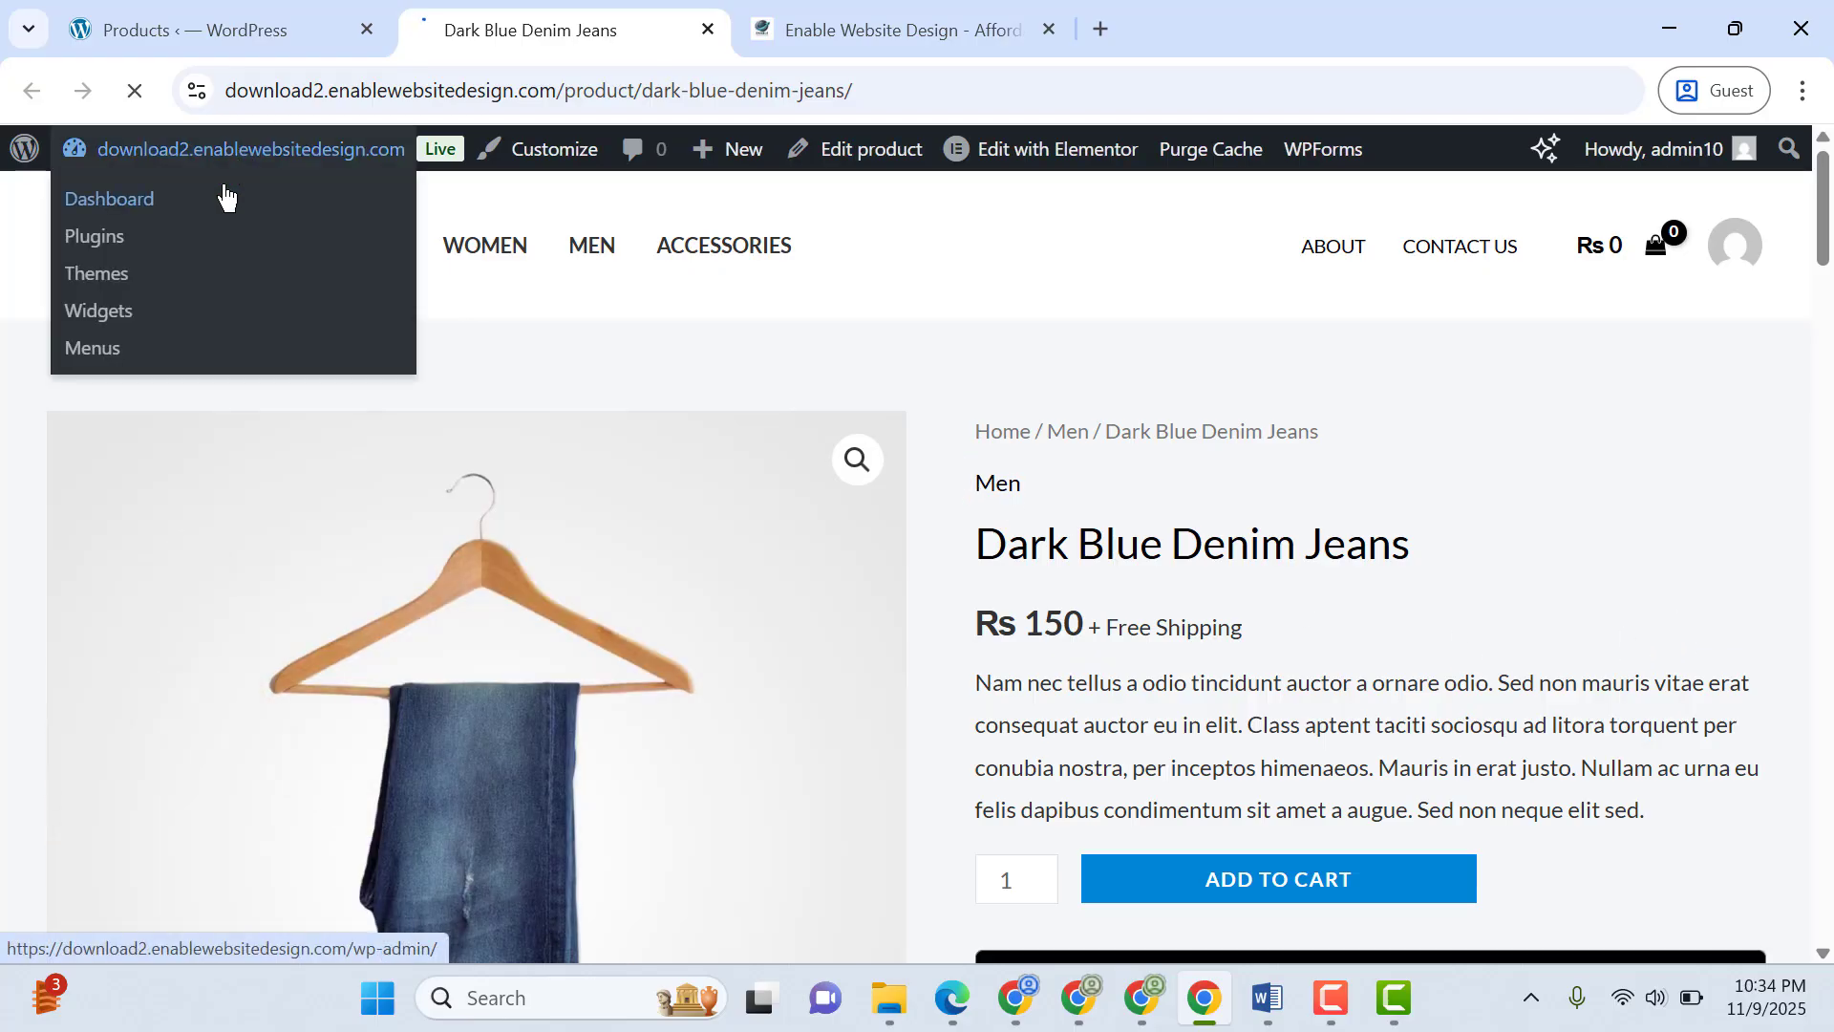
pyautogui.click(226, 196)
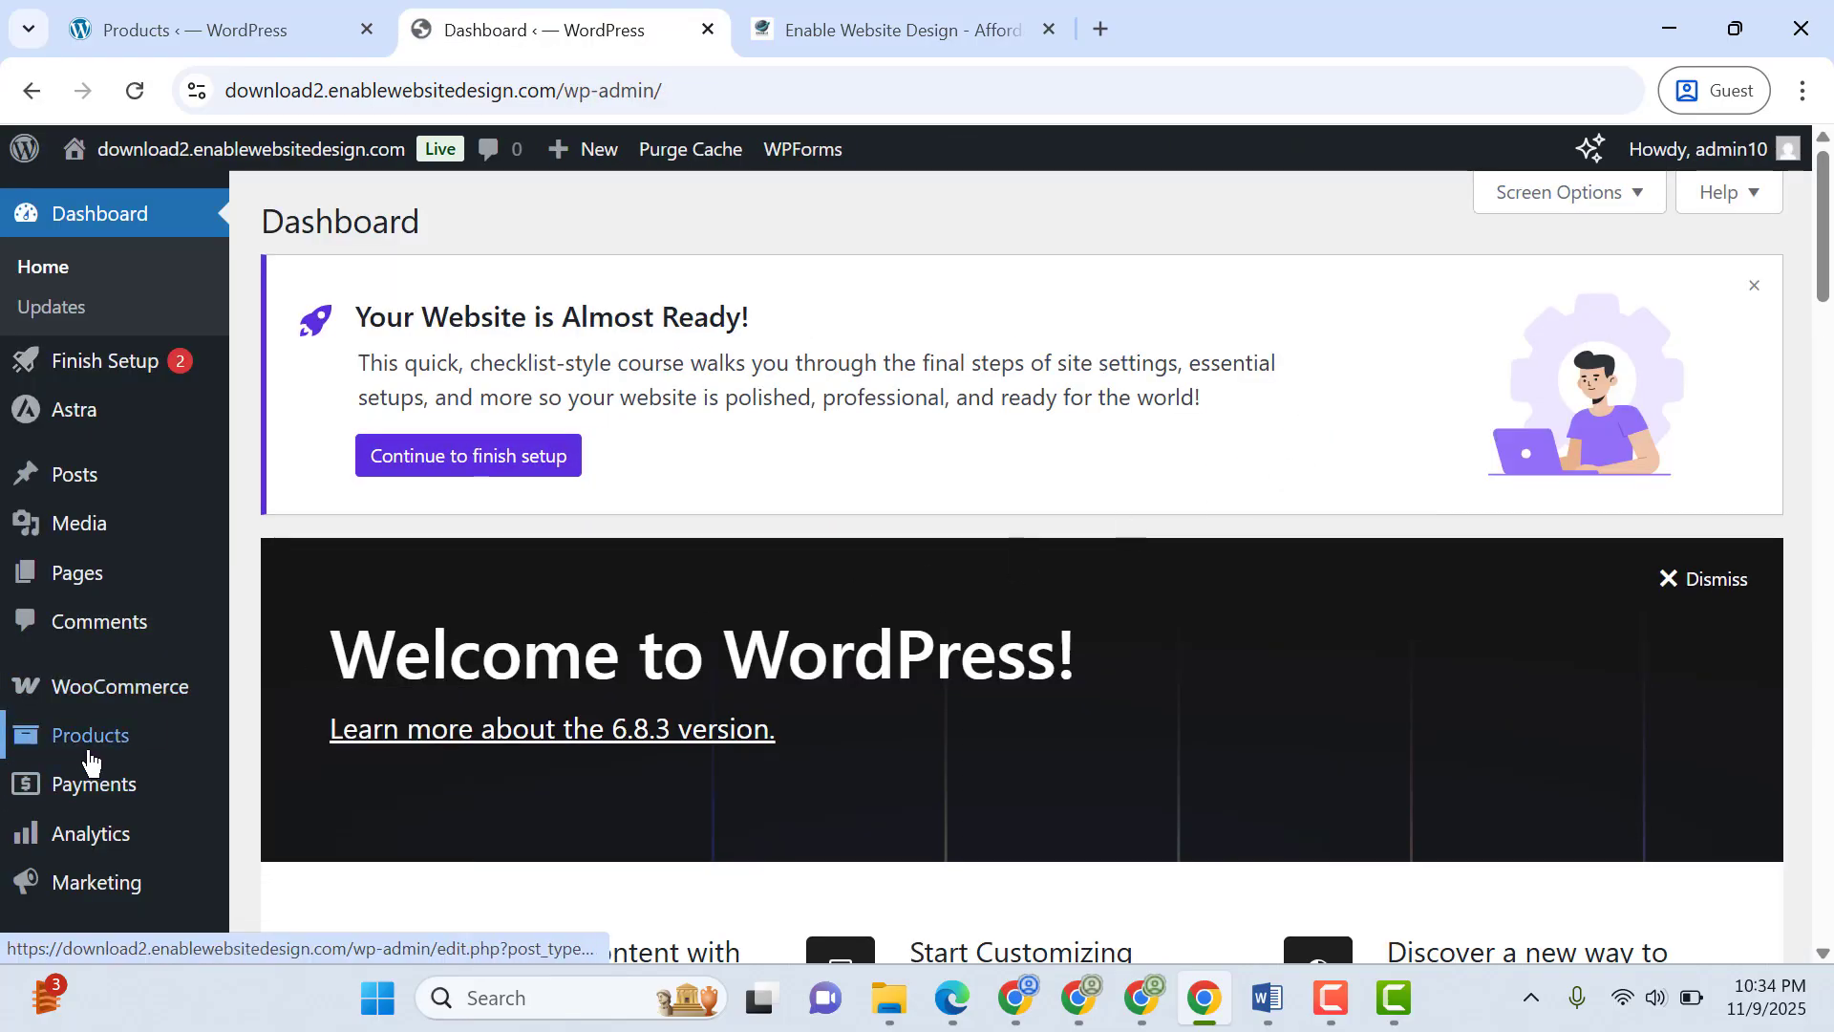
pyautogui.moveTo(226, 748)
pyautogui.rightClick(350, 685)
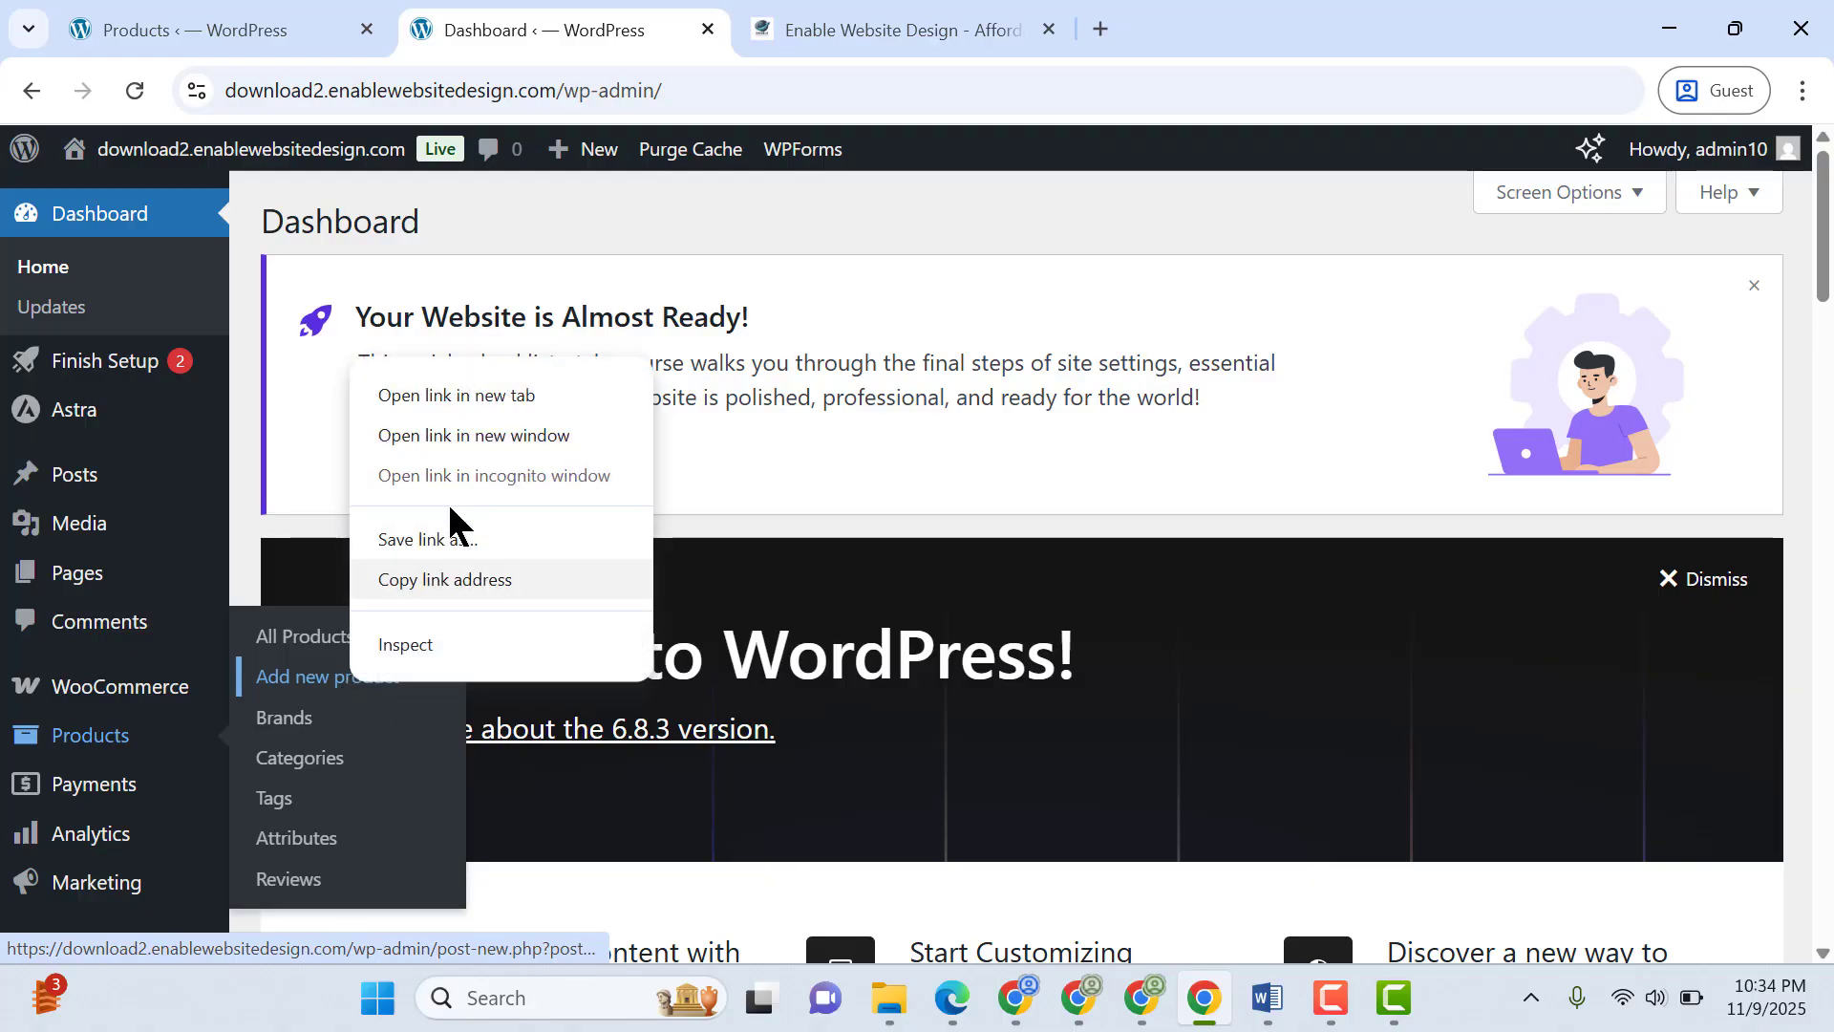
pyautogui.click(487, 392)
pyautogui.click(857, 8)
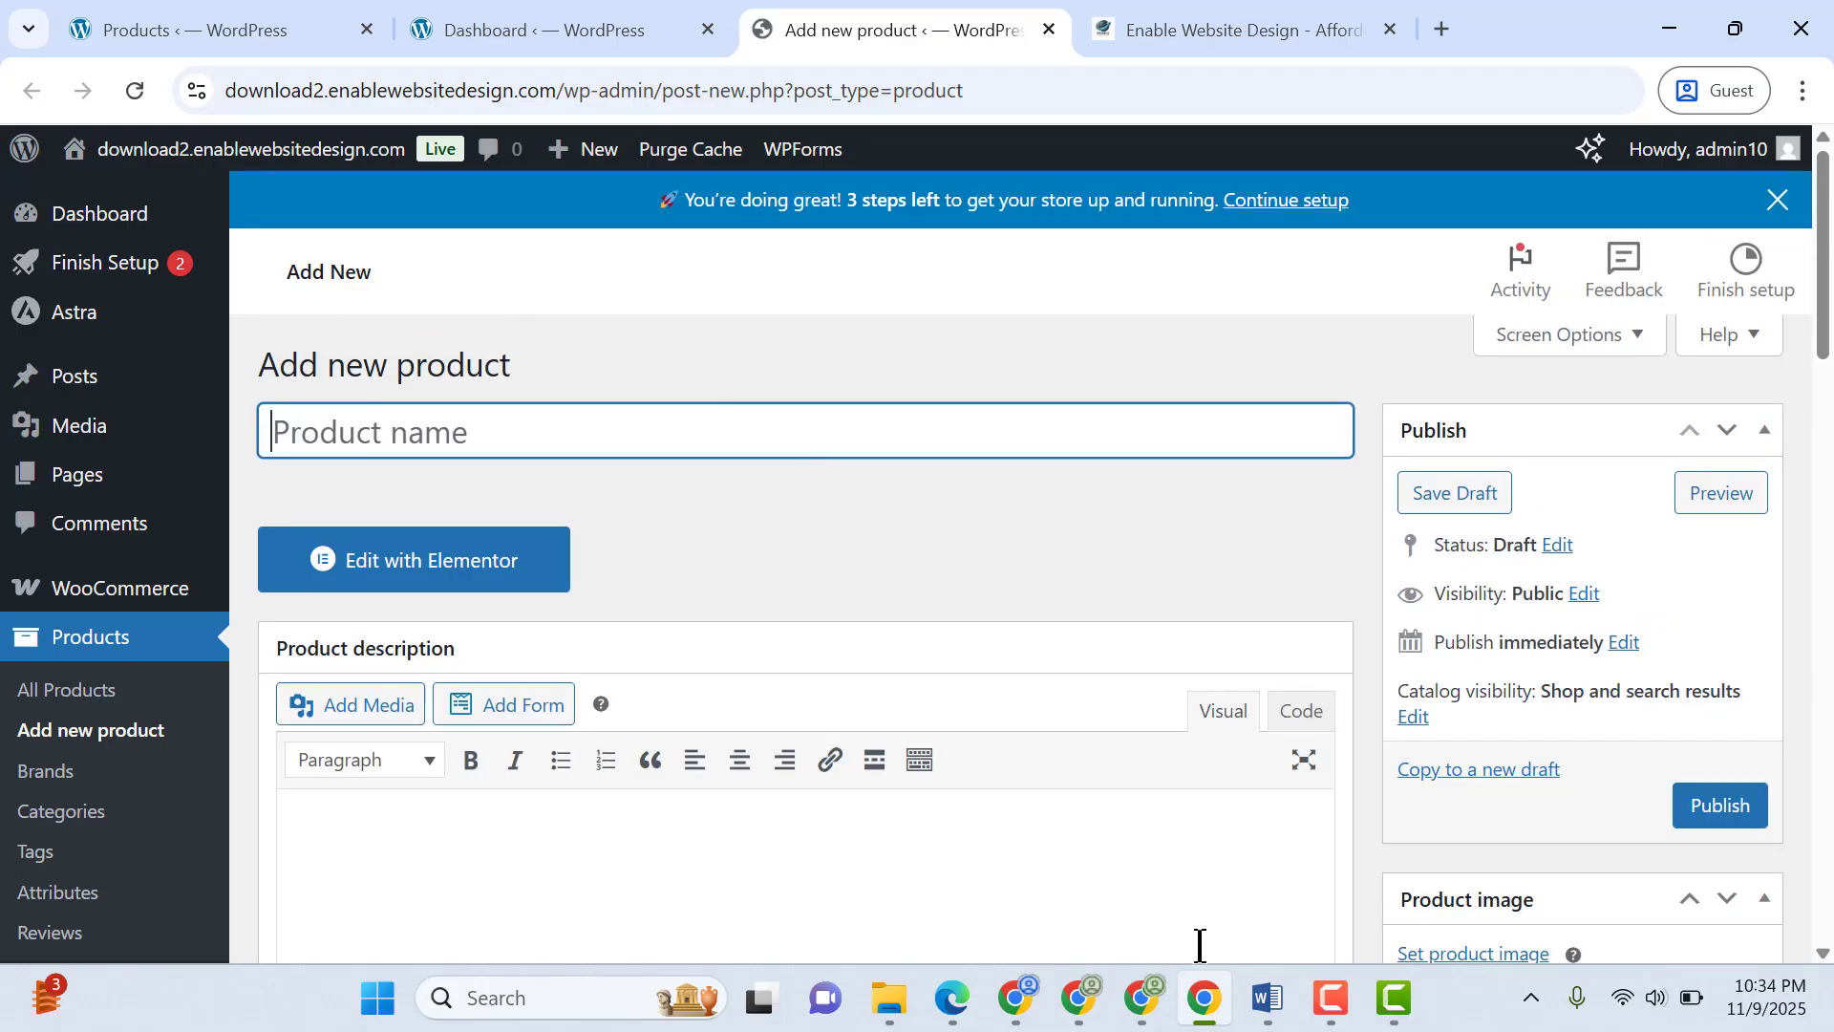
# Copy the title "50 Ways to Make Money Online – 2026 Edition (Downloadable eBook)" from the Word document and paste it as the product name
pyautogui.click(1273, 1008)
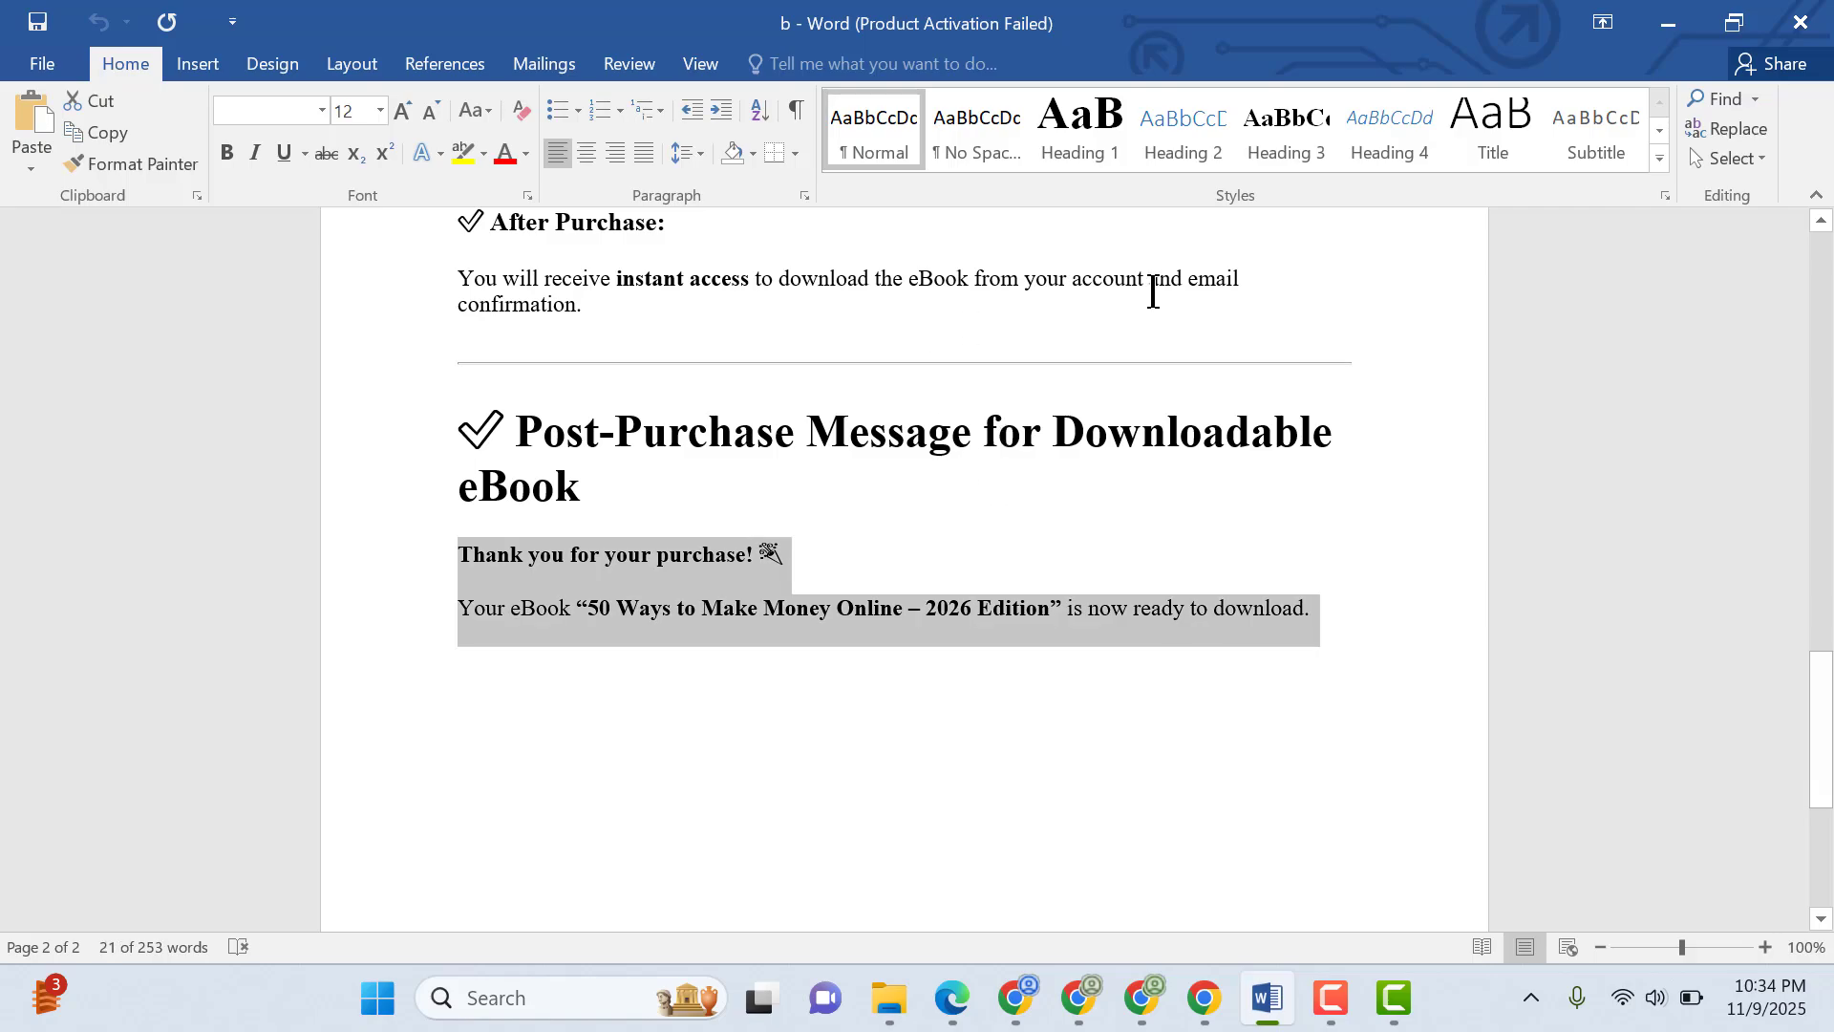
pyautogui.scroll(20, 1299, 513)
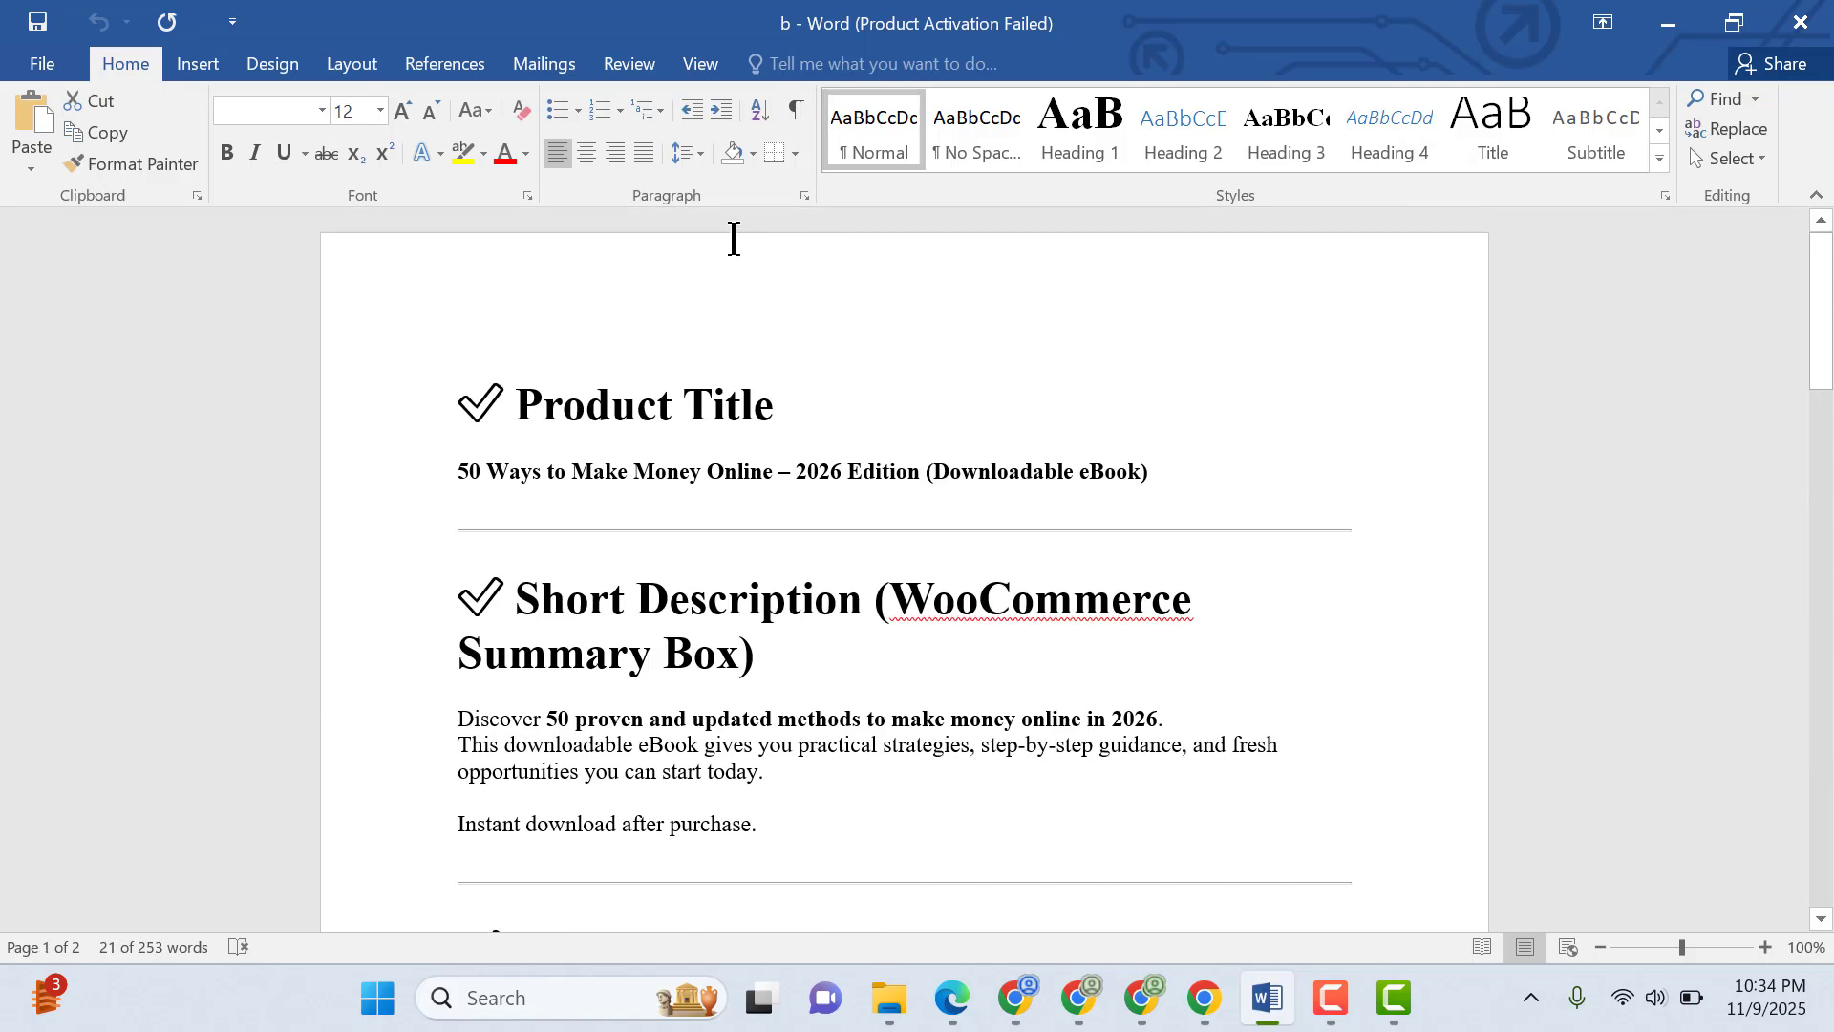
pyautogui.tripleClick(868, 485)
pyautogui.hotkey('ctrl', 'c')
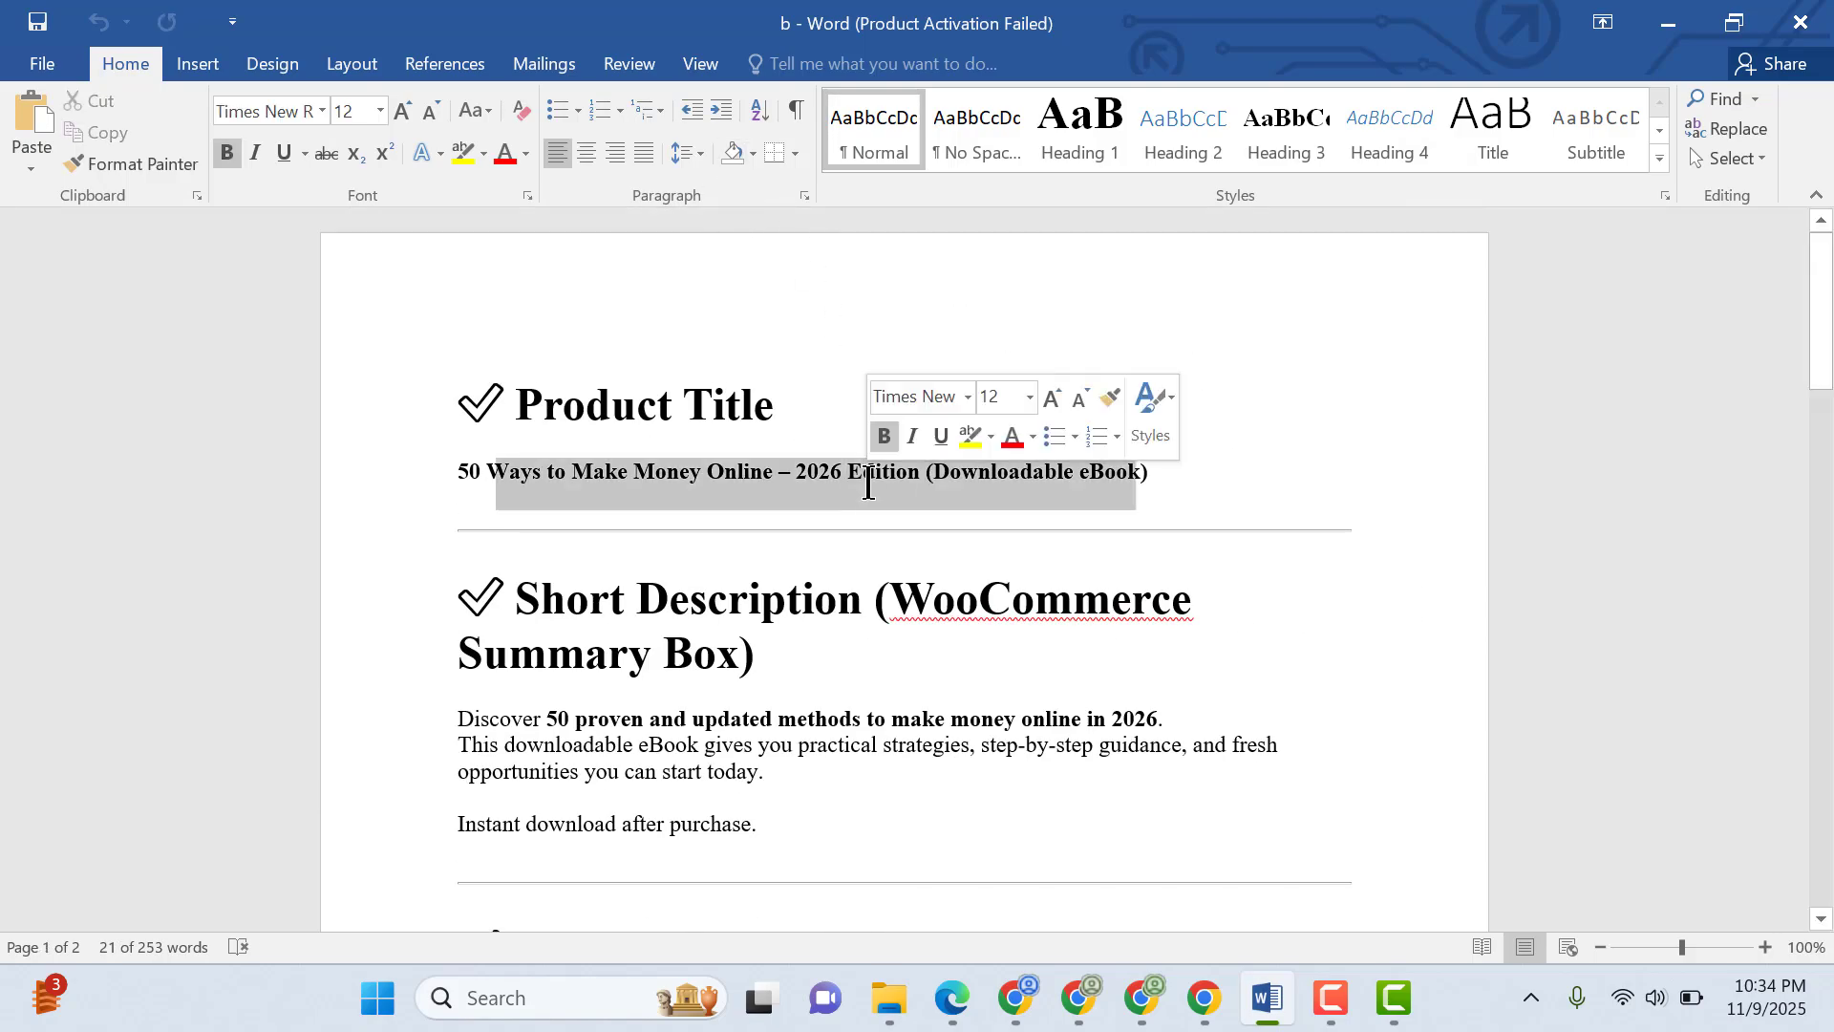
pyautogui.click(1668, 22)
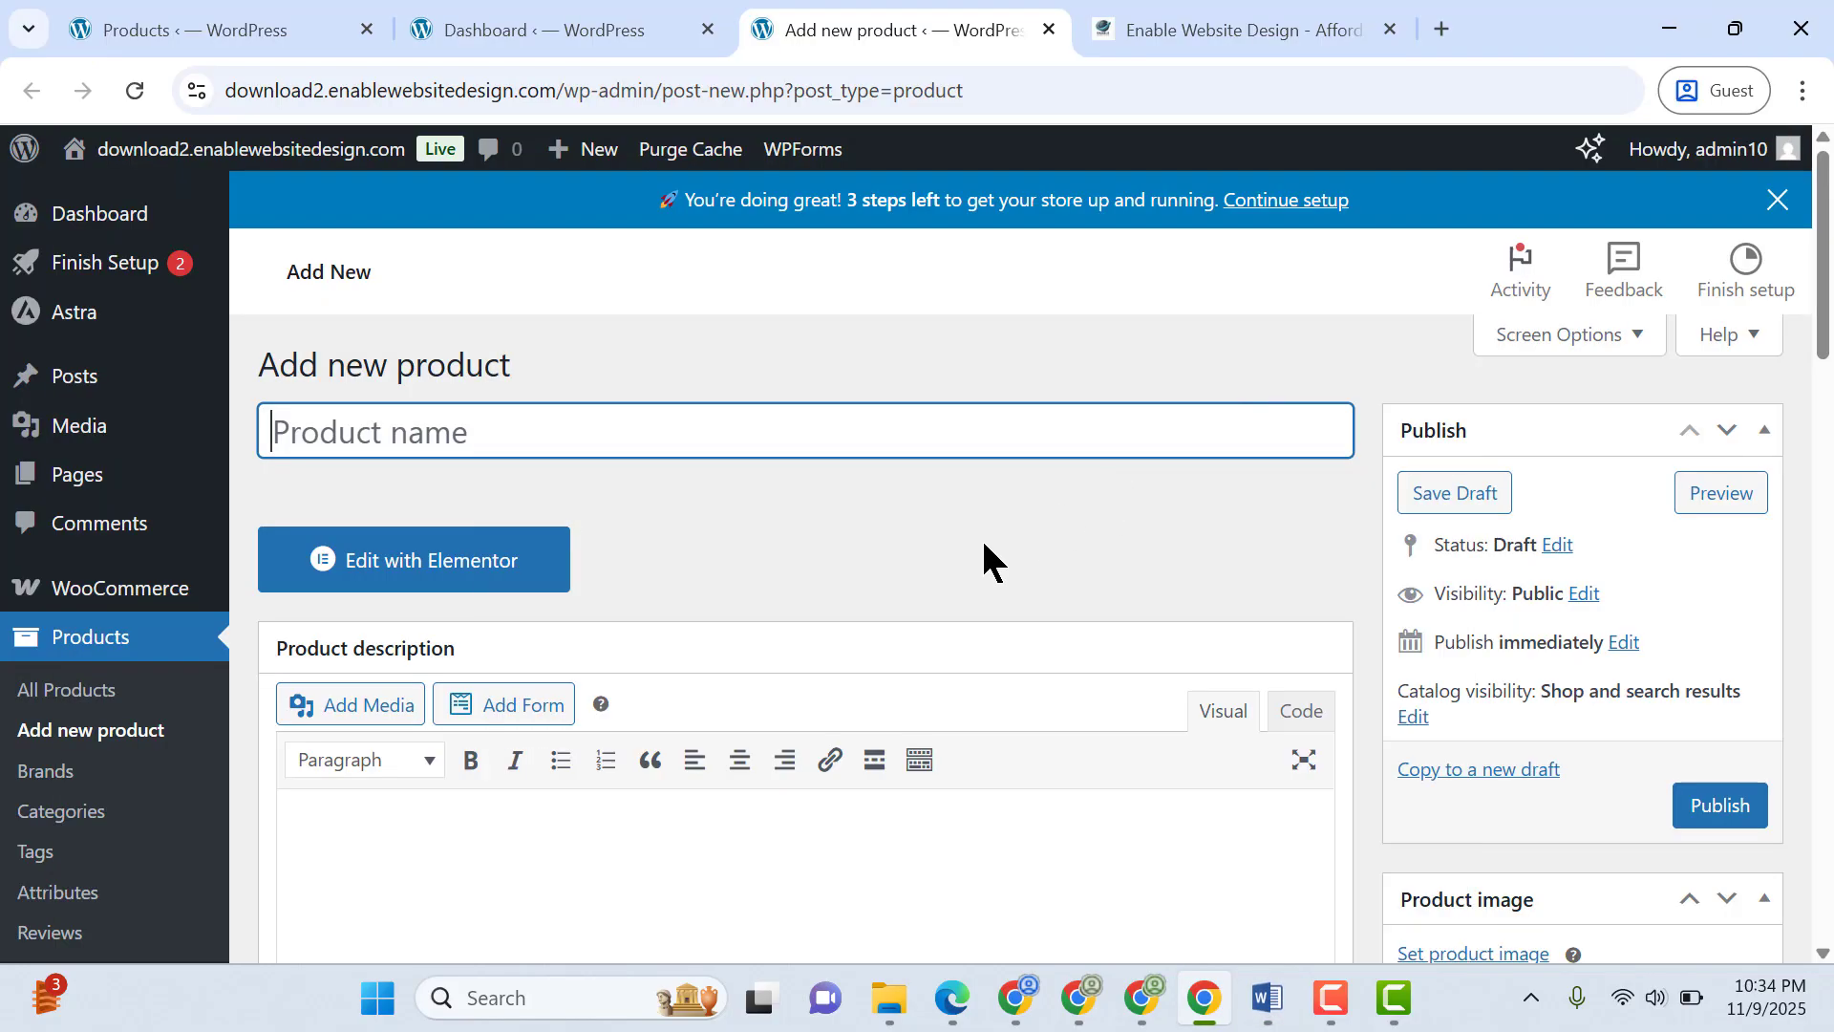
pyautogui.hotkey('ctrl', 'v')
# Copy the "Discover 50 proven and updated methods" paragraph from the Word document into the product's short description
pyautogui.click(1266, 997)
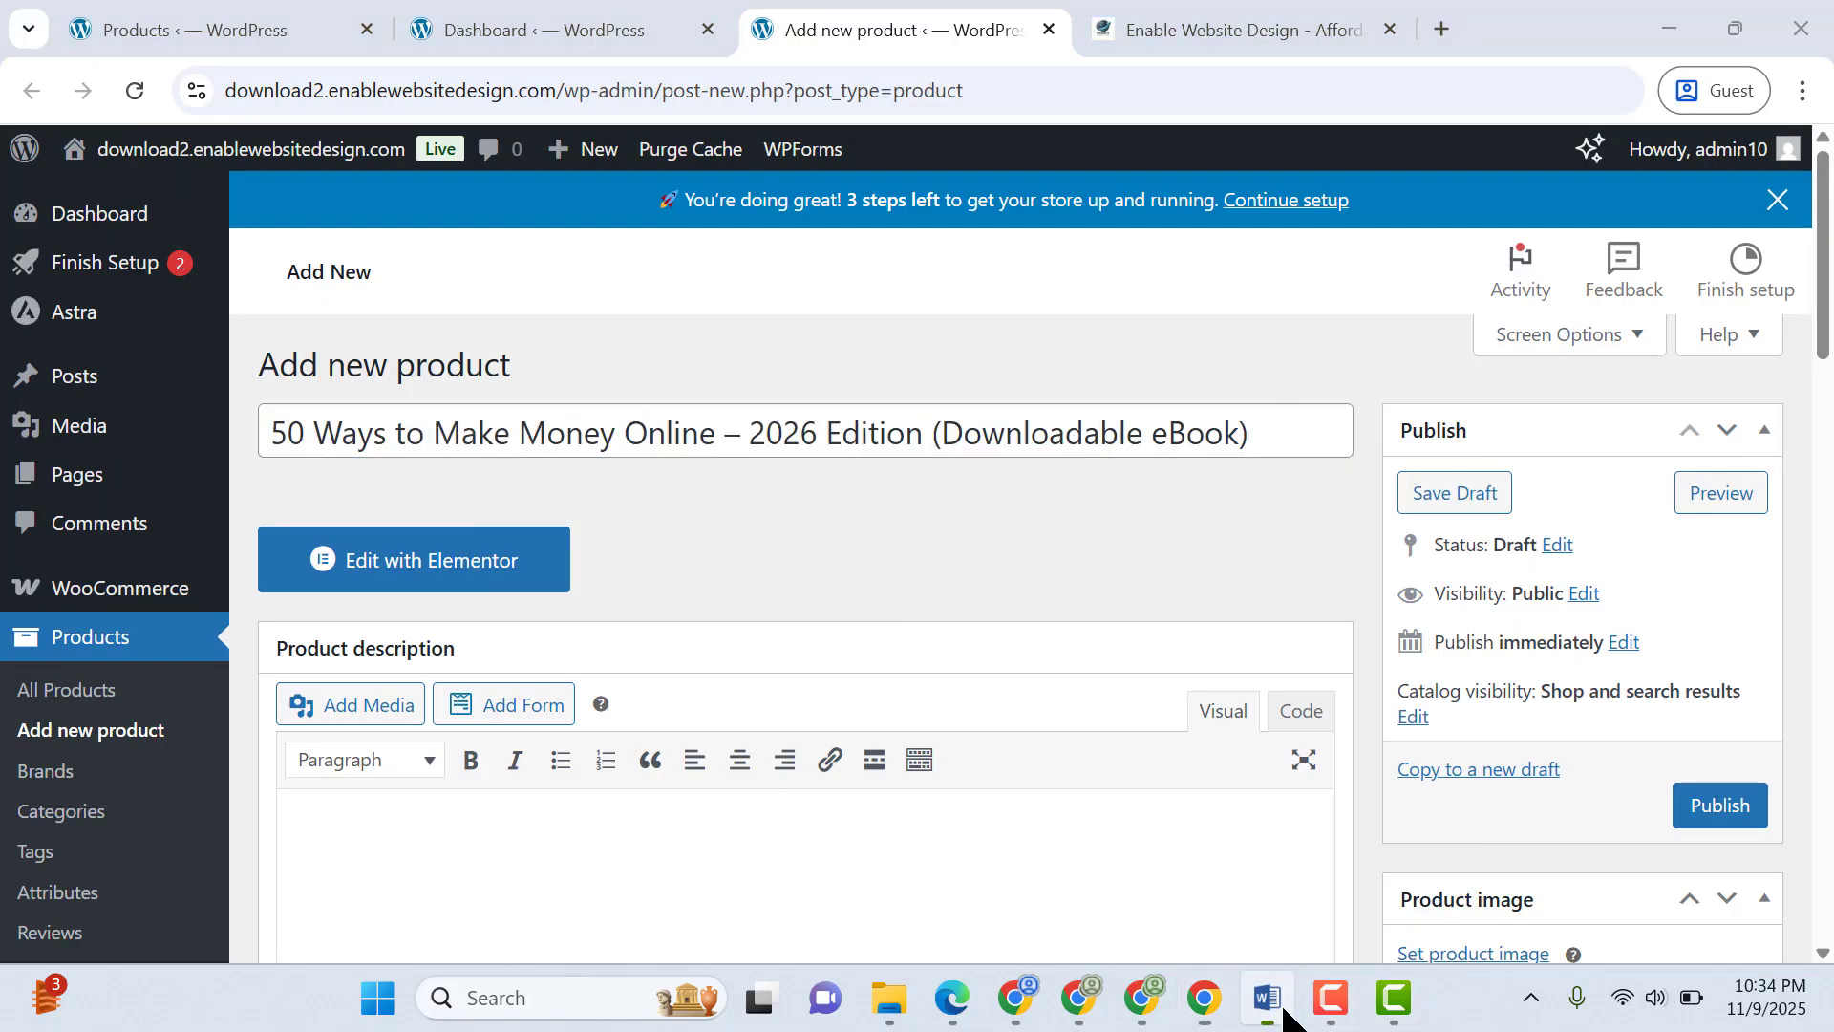
pyautogui.moveTo(827, 776); pyautogui.dragTo(450, 712)
pyautogui.hotkey('ctrl', 'c')
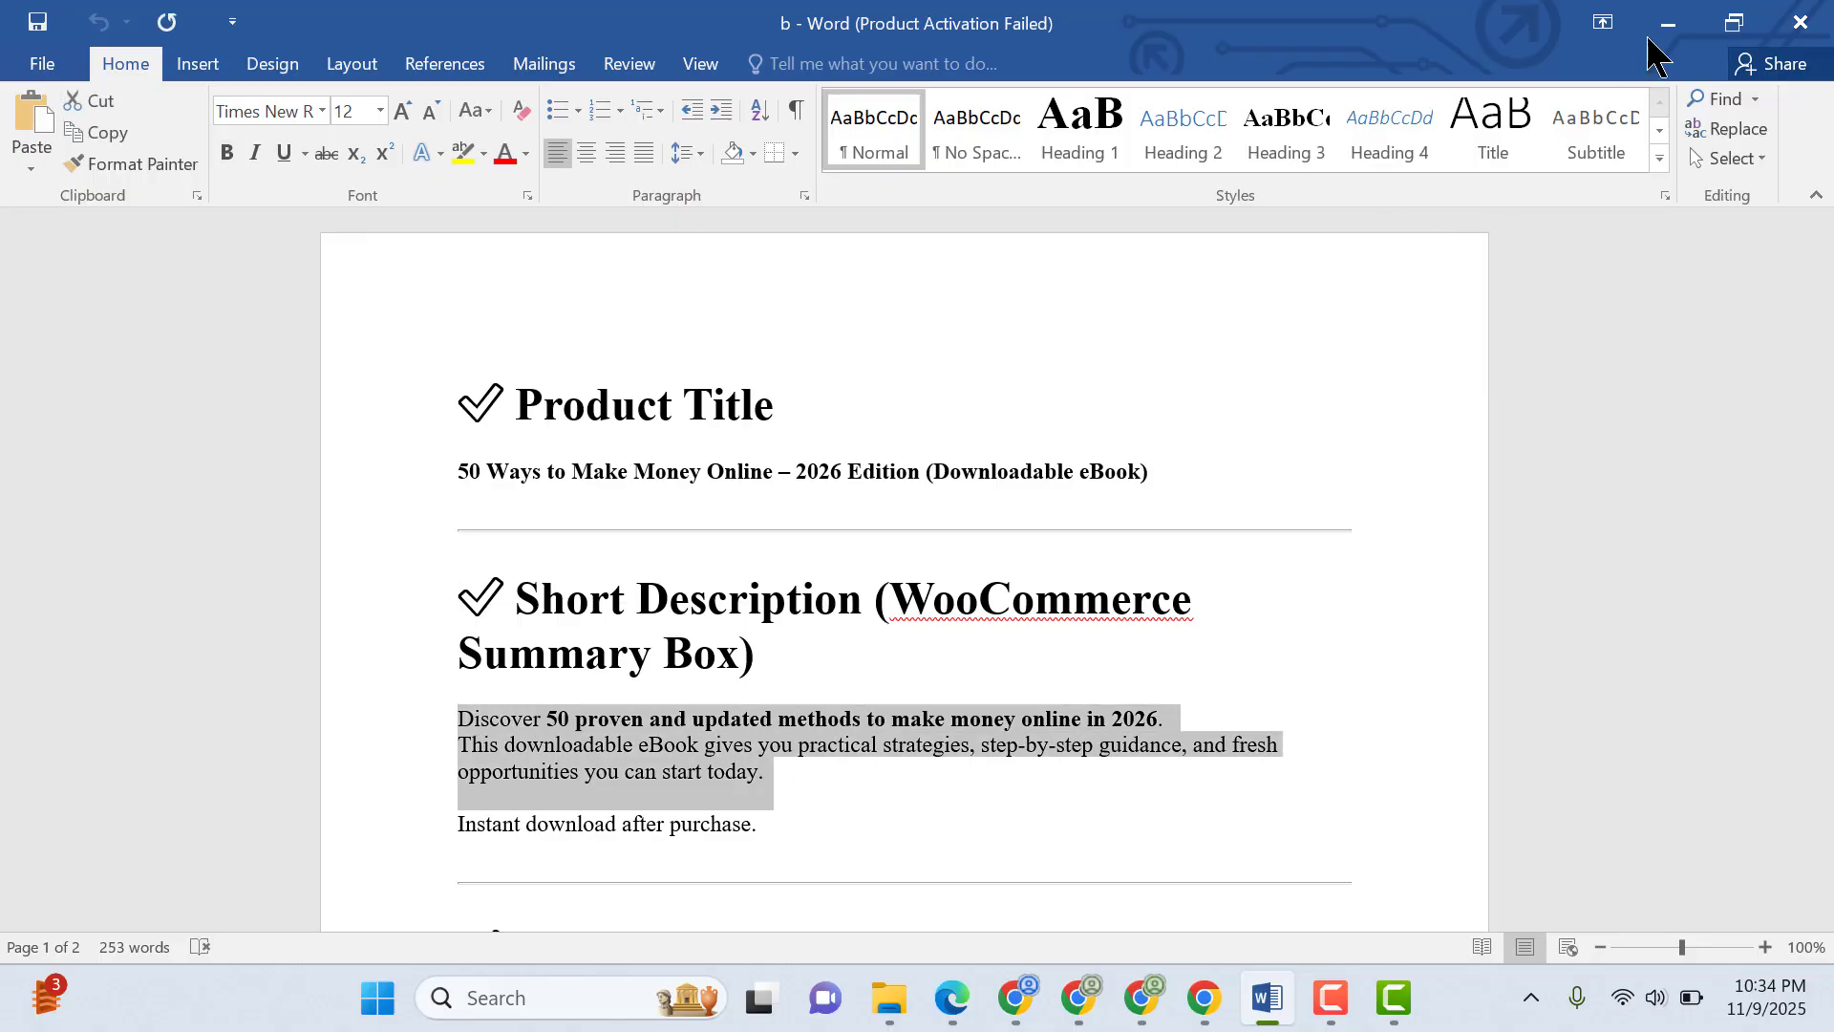
pyautogui.hotkey('alt', 'Tab')
pyautogui.moveTo(1825, 323); pyautogui.dragTo(1822, 741)
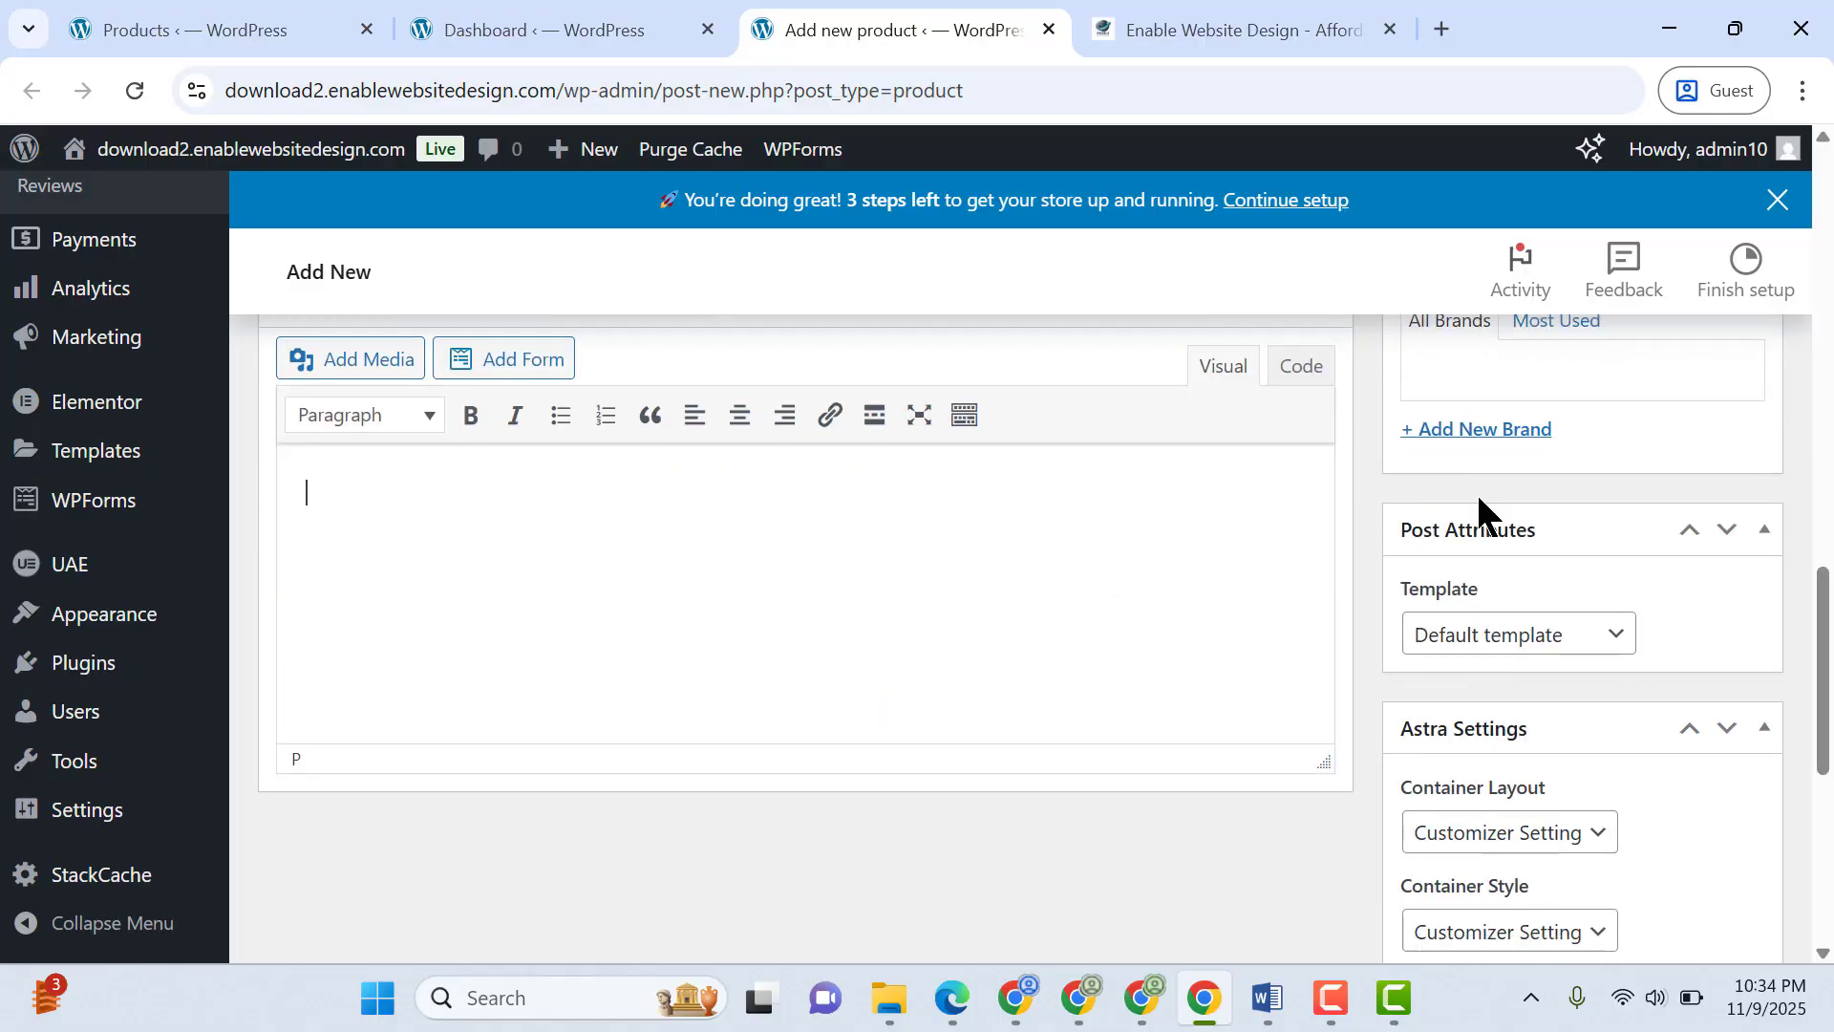
pyautogui.hotkey('ctrl', 'v')
# Set the regular price to 1200 and mark the product as both virtual and downloadable
pyautogui.moveTo(1820, 616); pyautogui.dragTo(1814, 471)
pyautogui.click(990, 592)
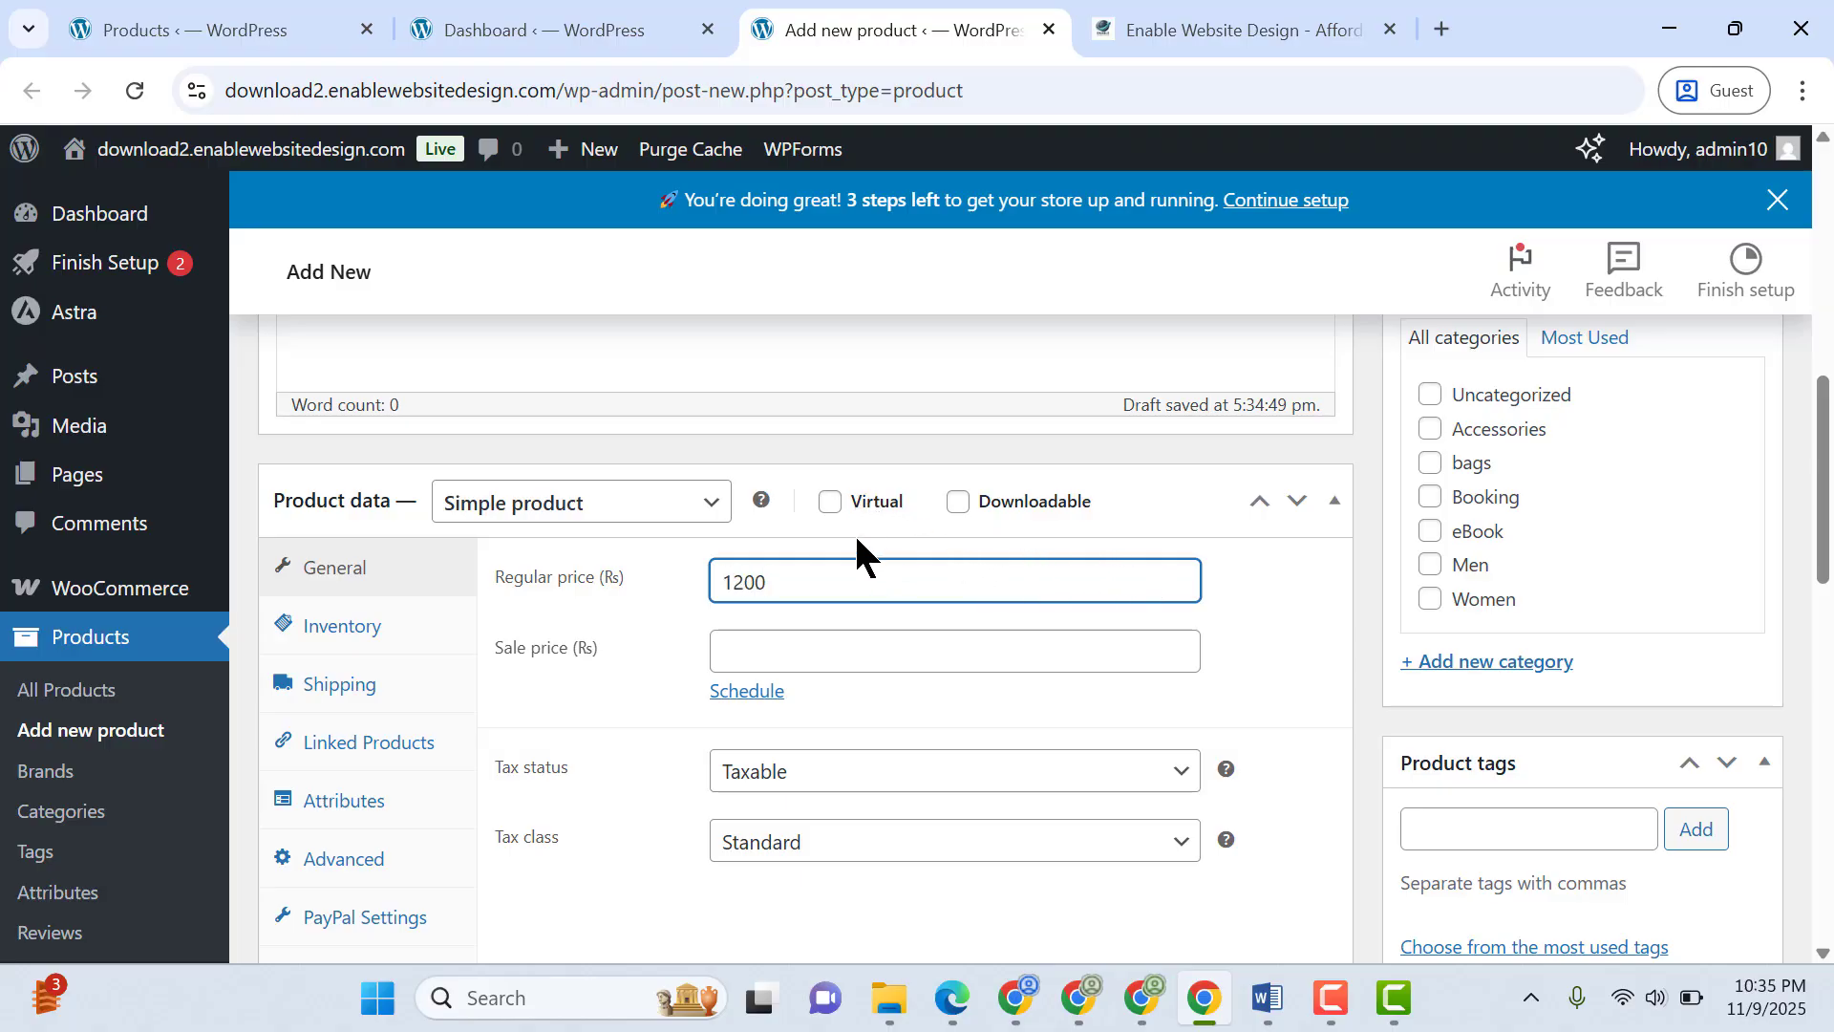
pyautogui.click(840, 503)
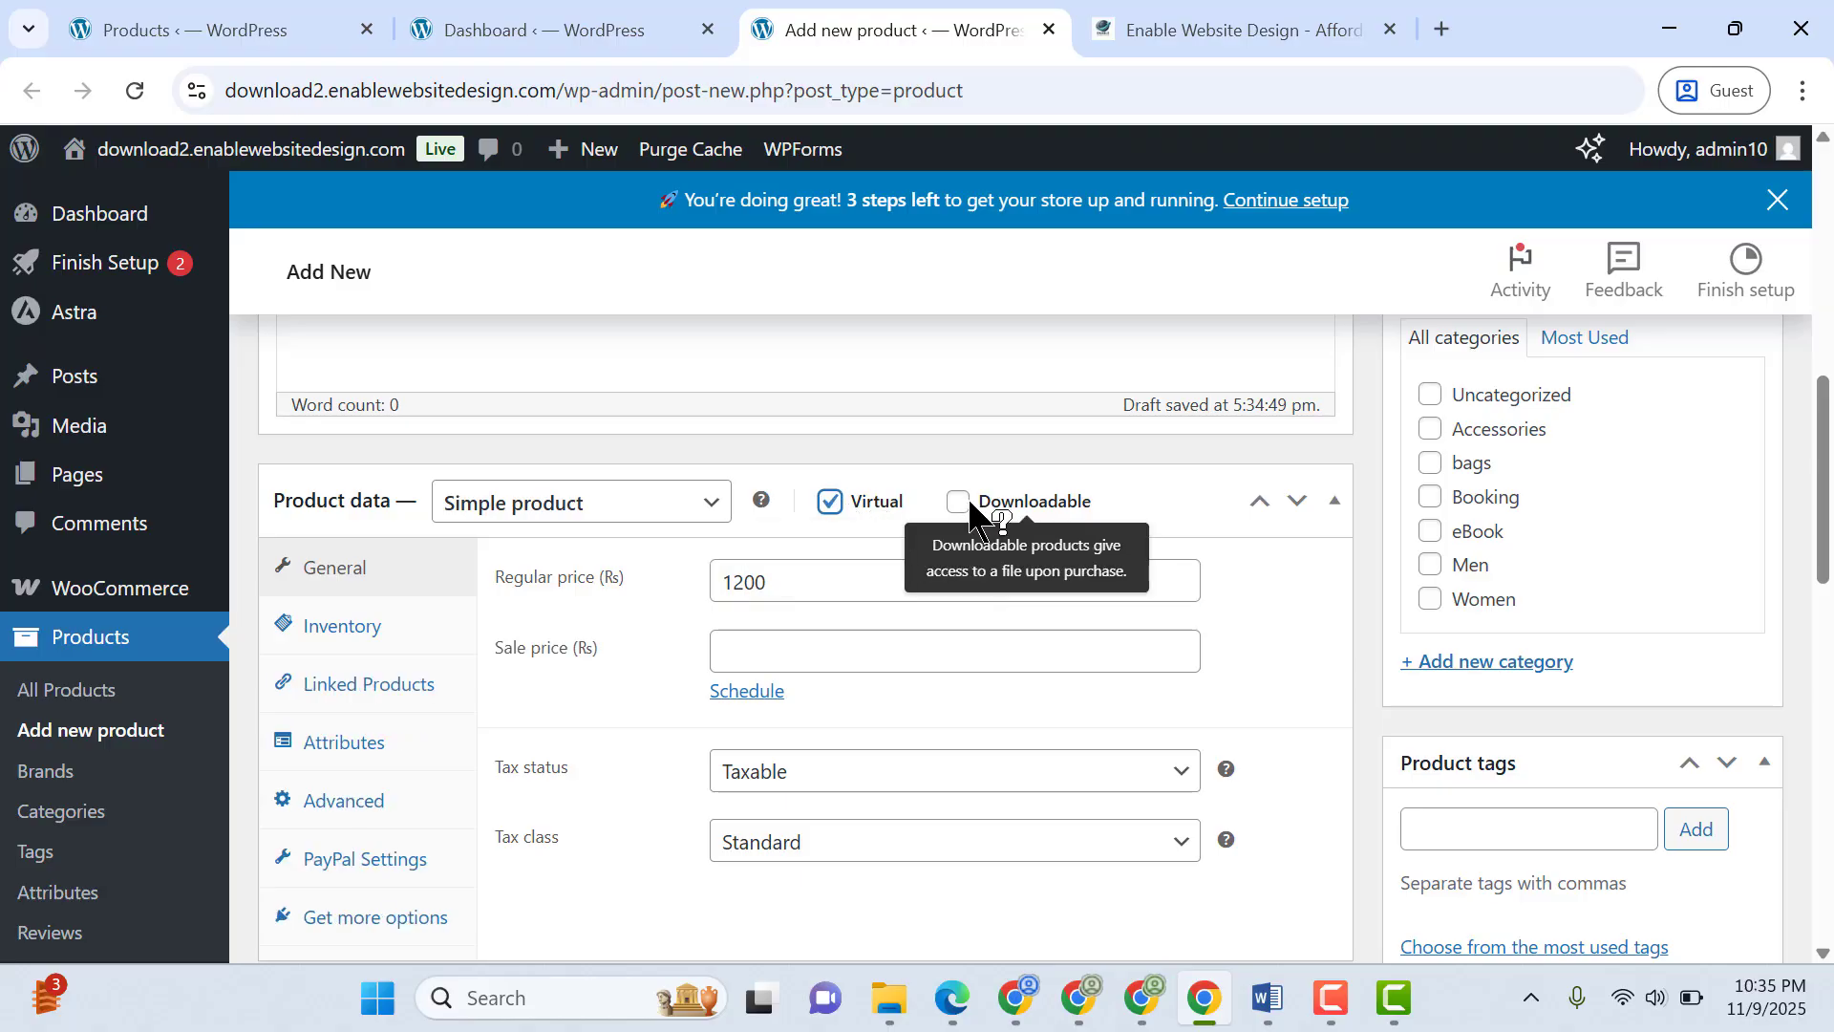
pyautogui.click(958, 503)
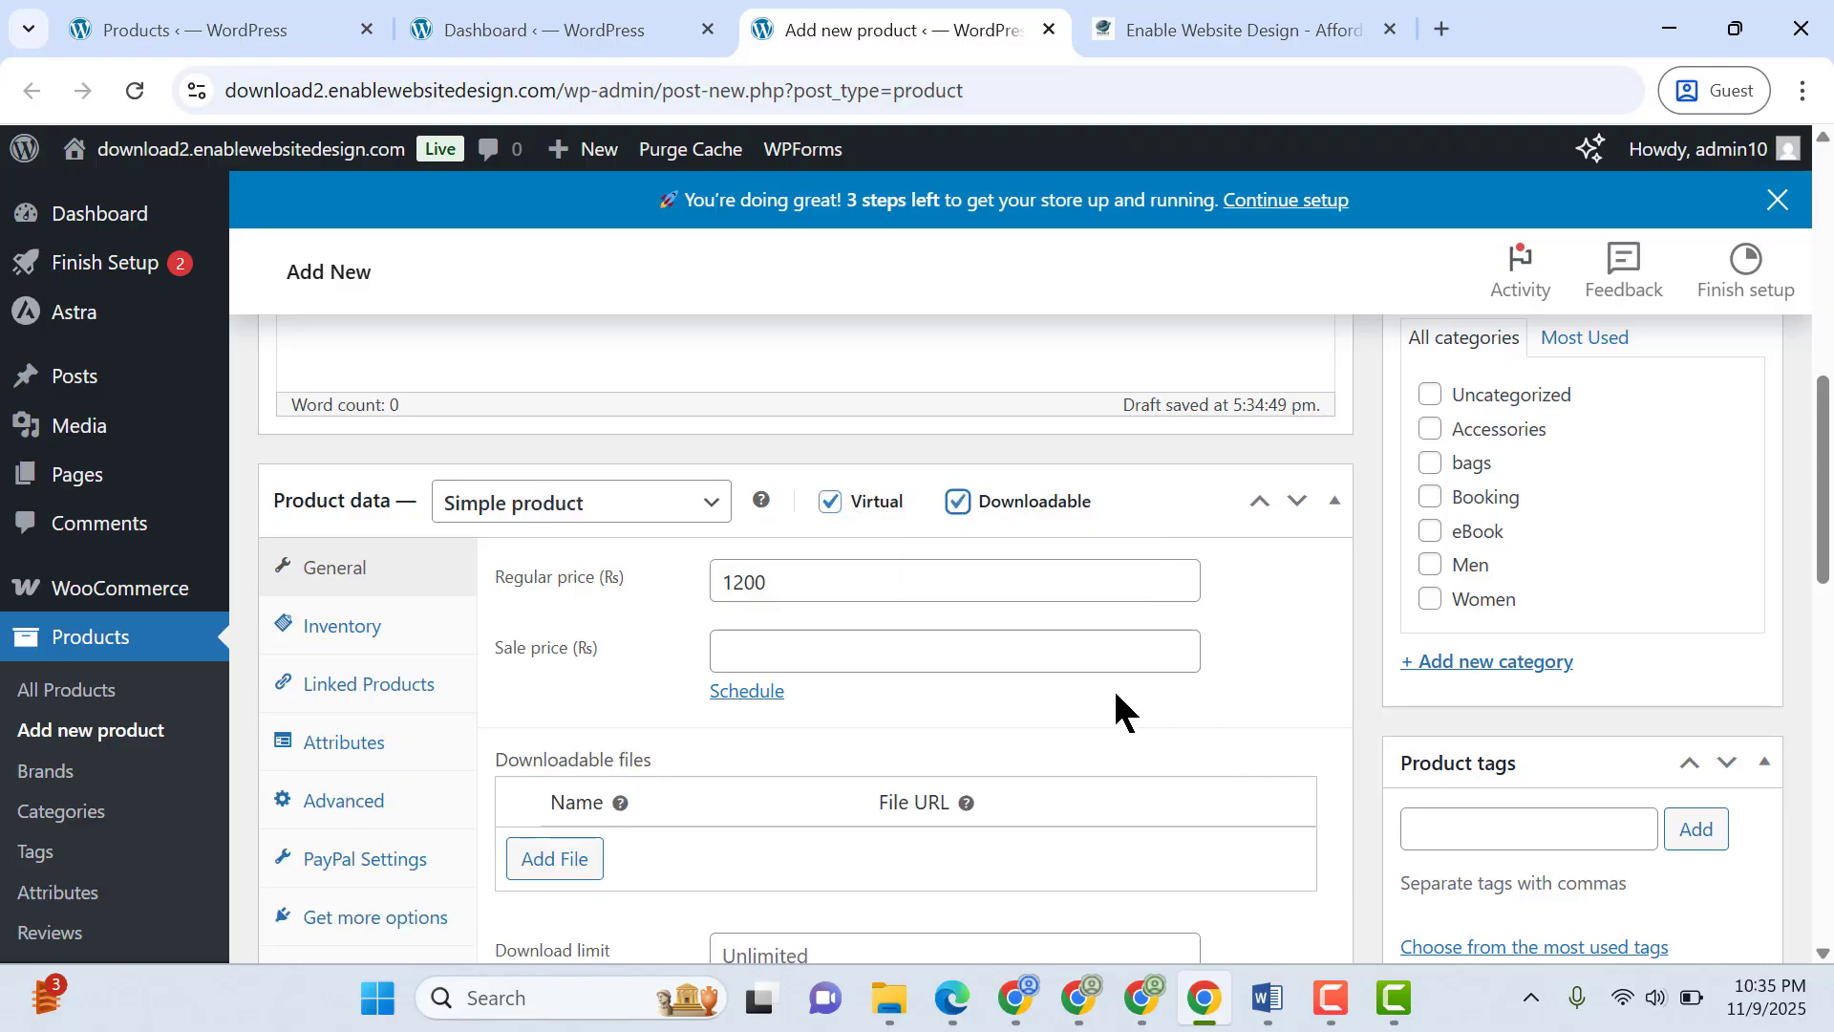
# Add a downloadable file entry to the product and upload the eBook zip archive from Local Disk (G:) for it
pyautogui.scroll(-1, 1354, 639)
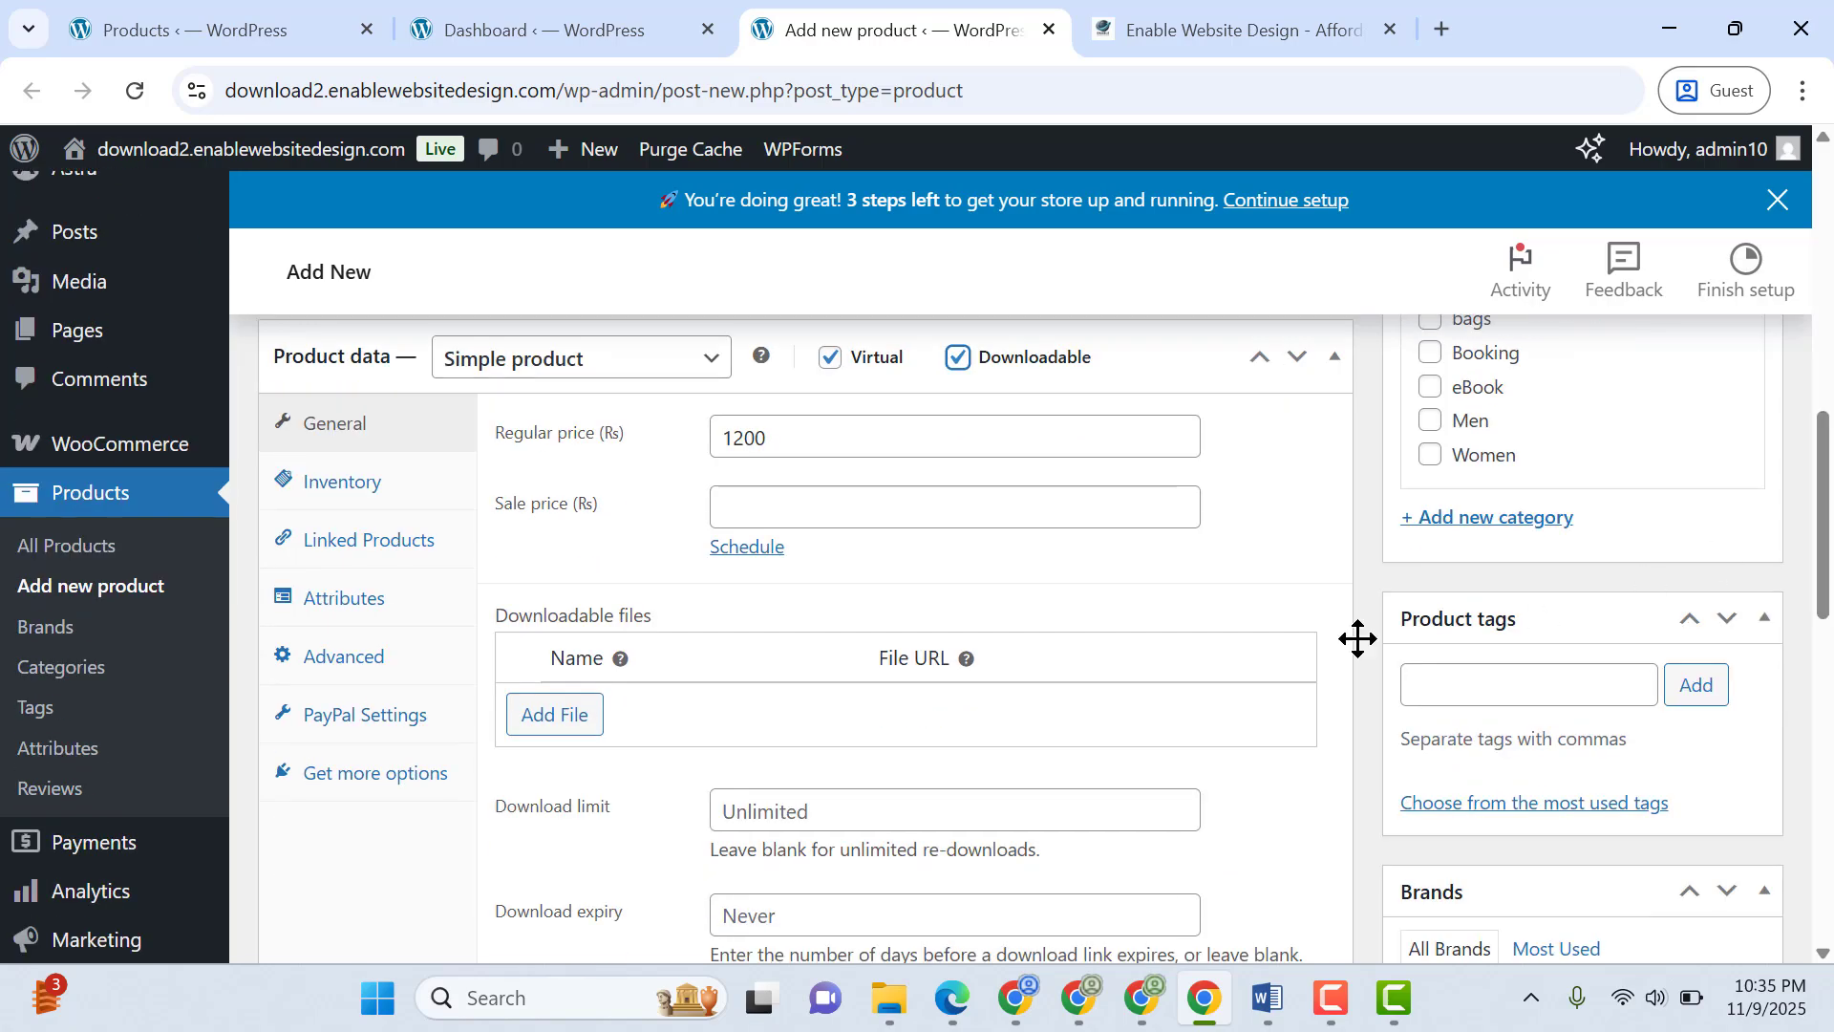
pyautogui.click(548, 716)
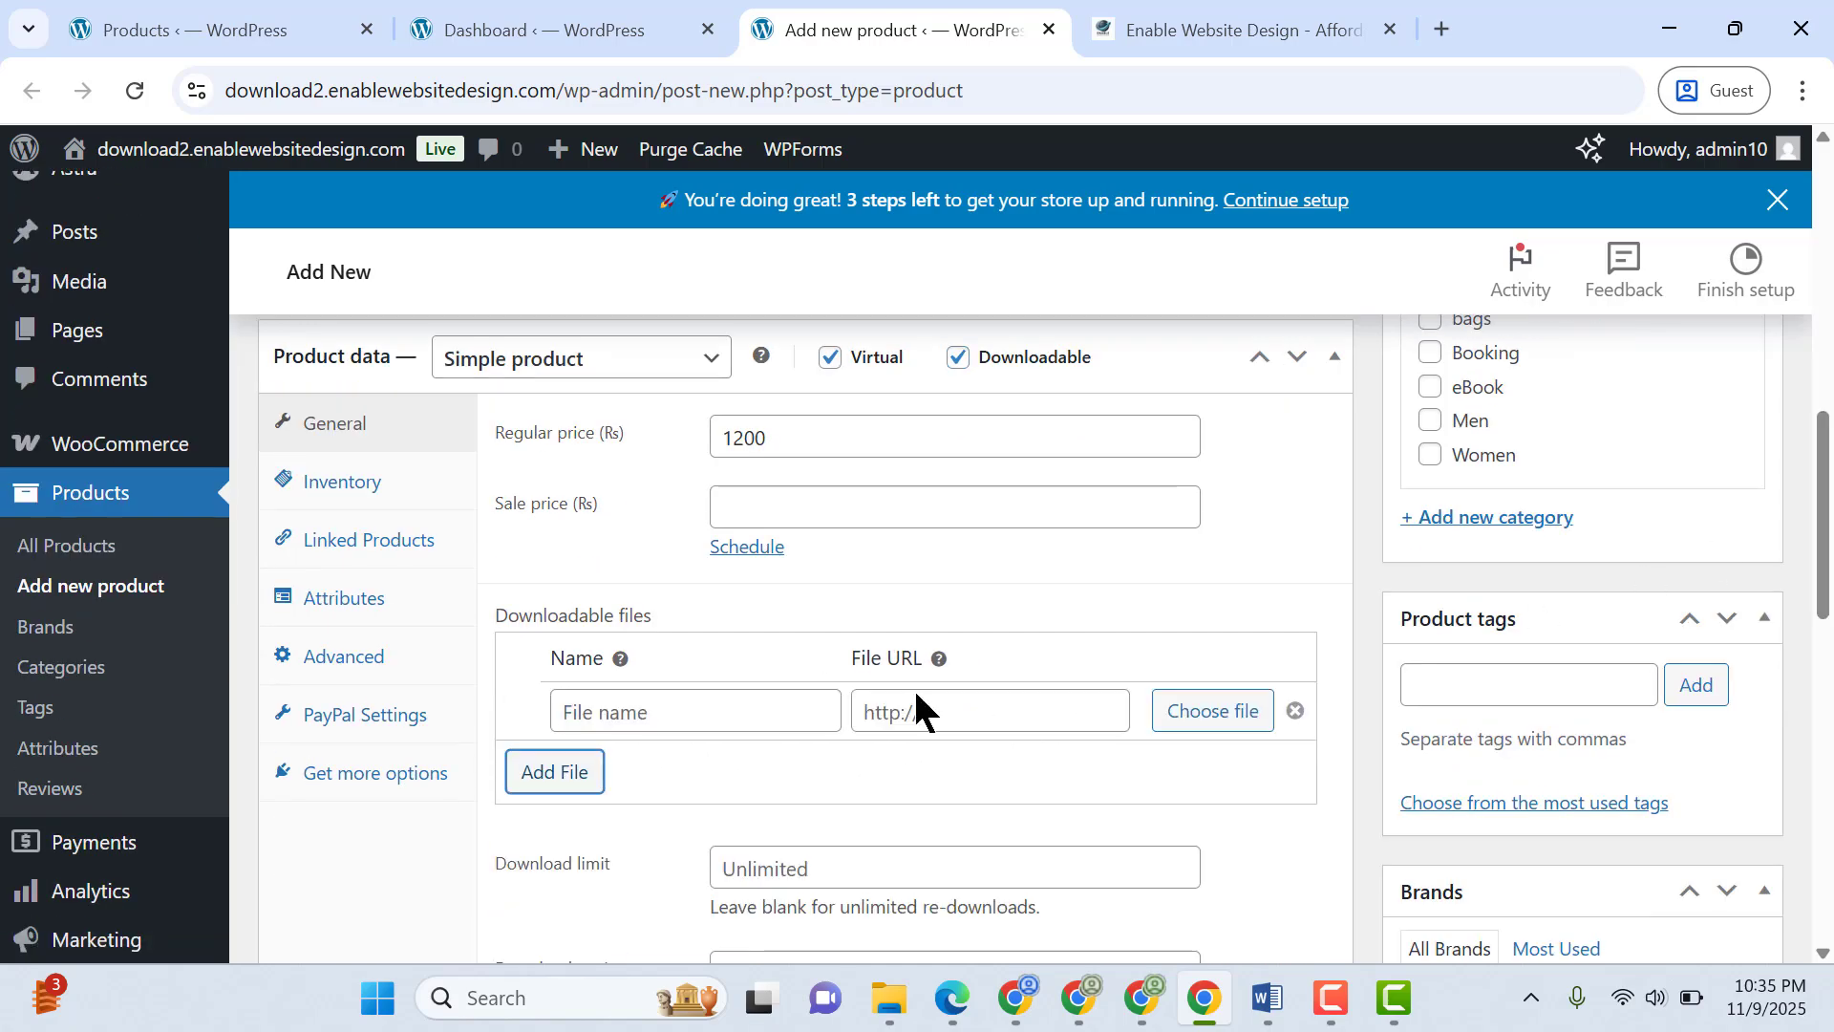
pyautogui.click(1204, 711)
pyautogui.click(135, 258)
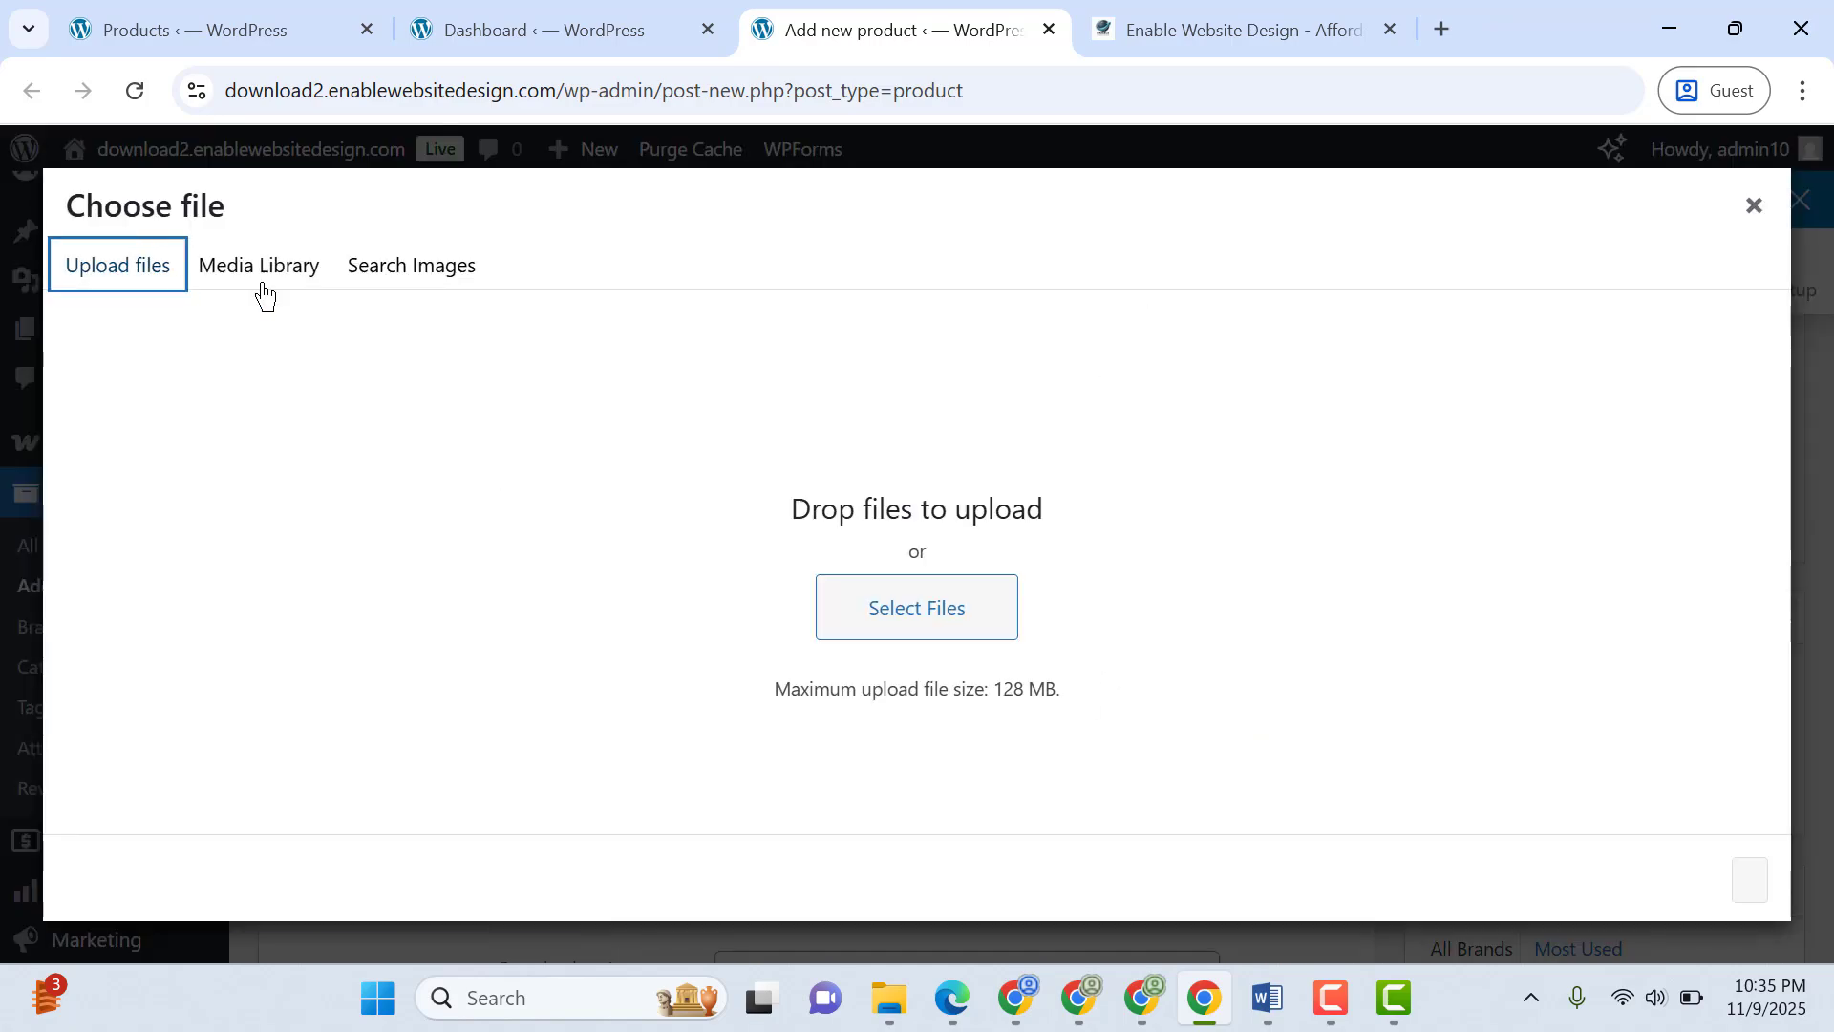
pyautogui.click(1331, 999)
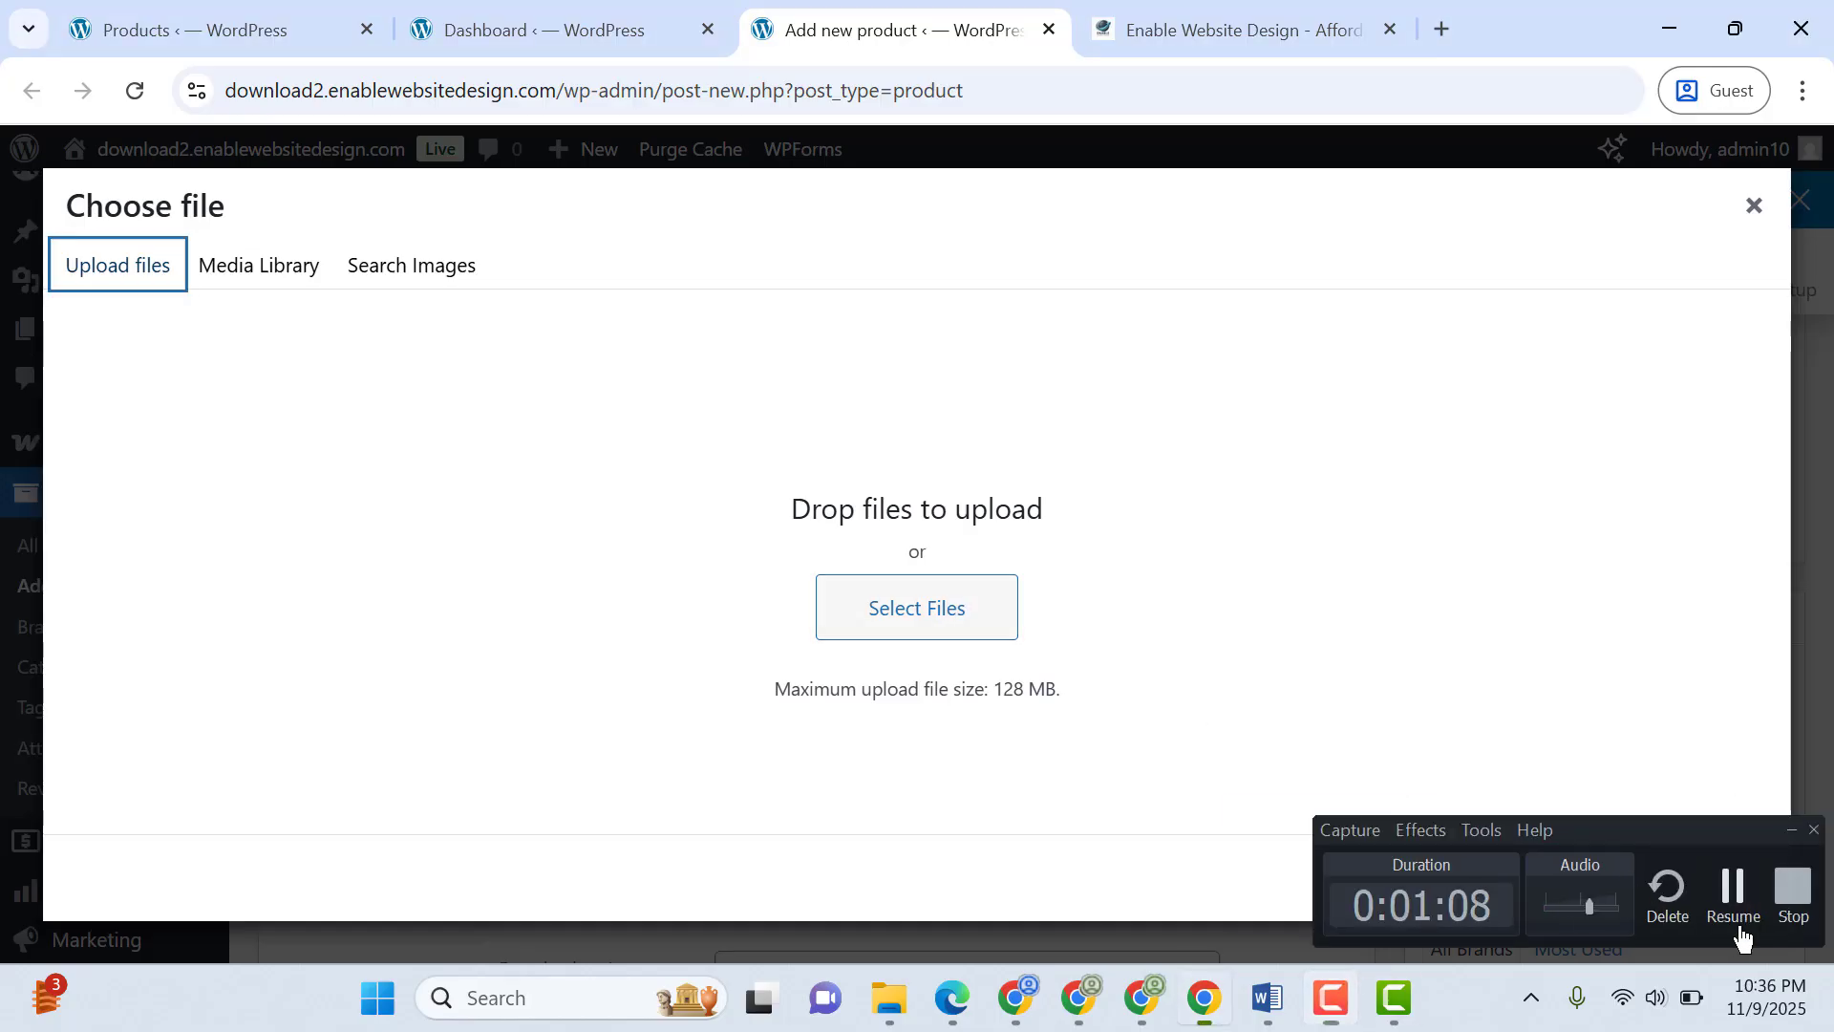
pyautogui.click(1739, 931)
pyautogui.click(910, 623)
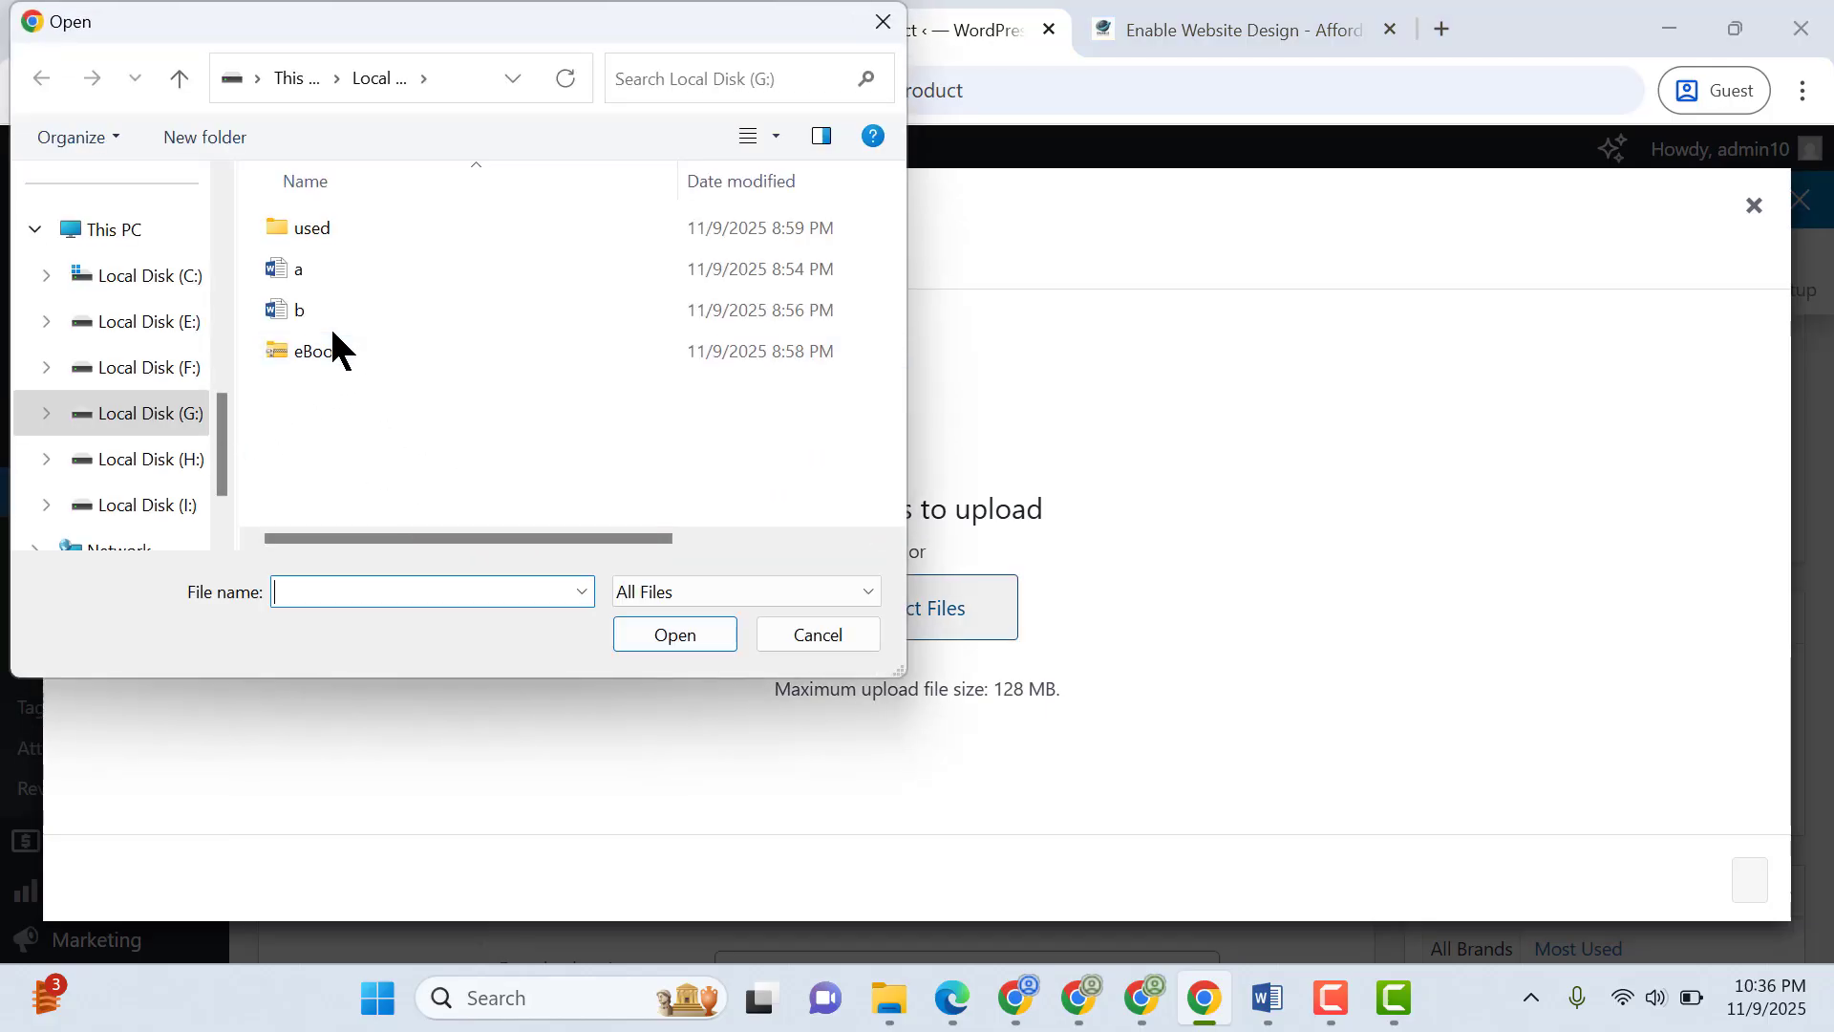
pyautogui.click(334, 351)
pyautogui.doubleClick(334, 352)
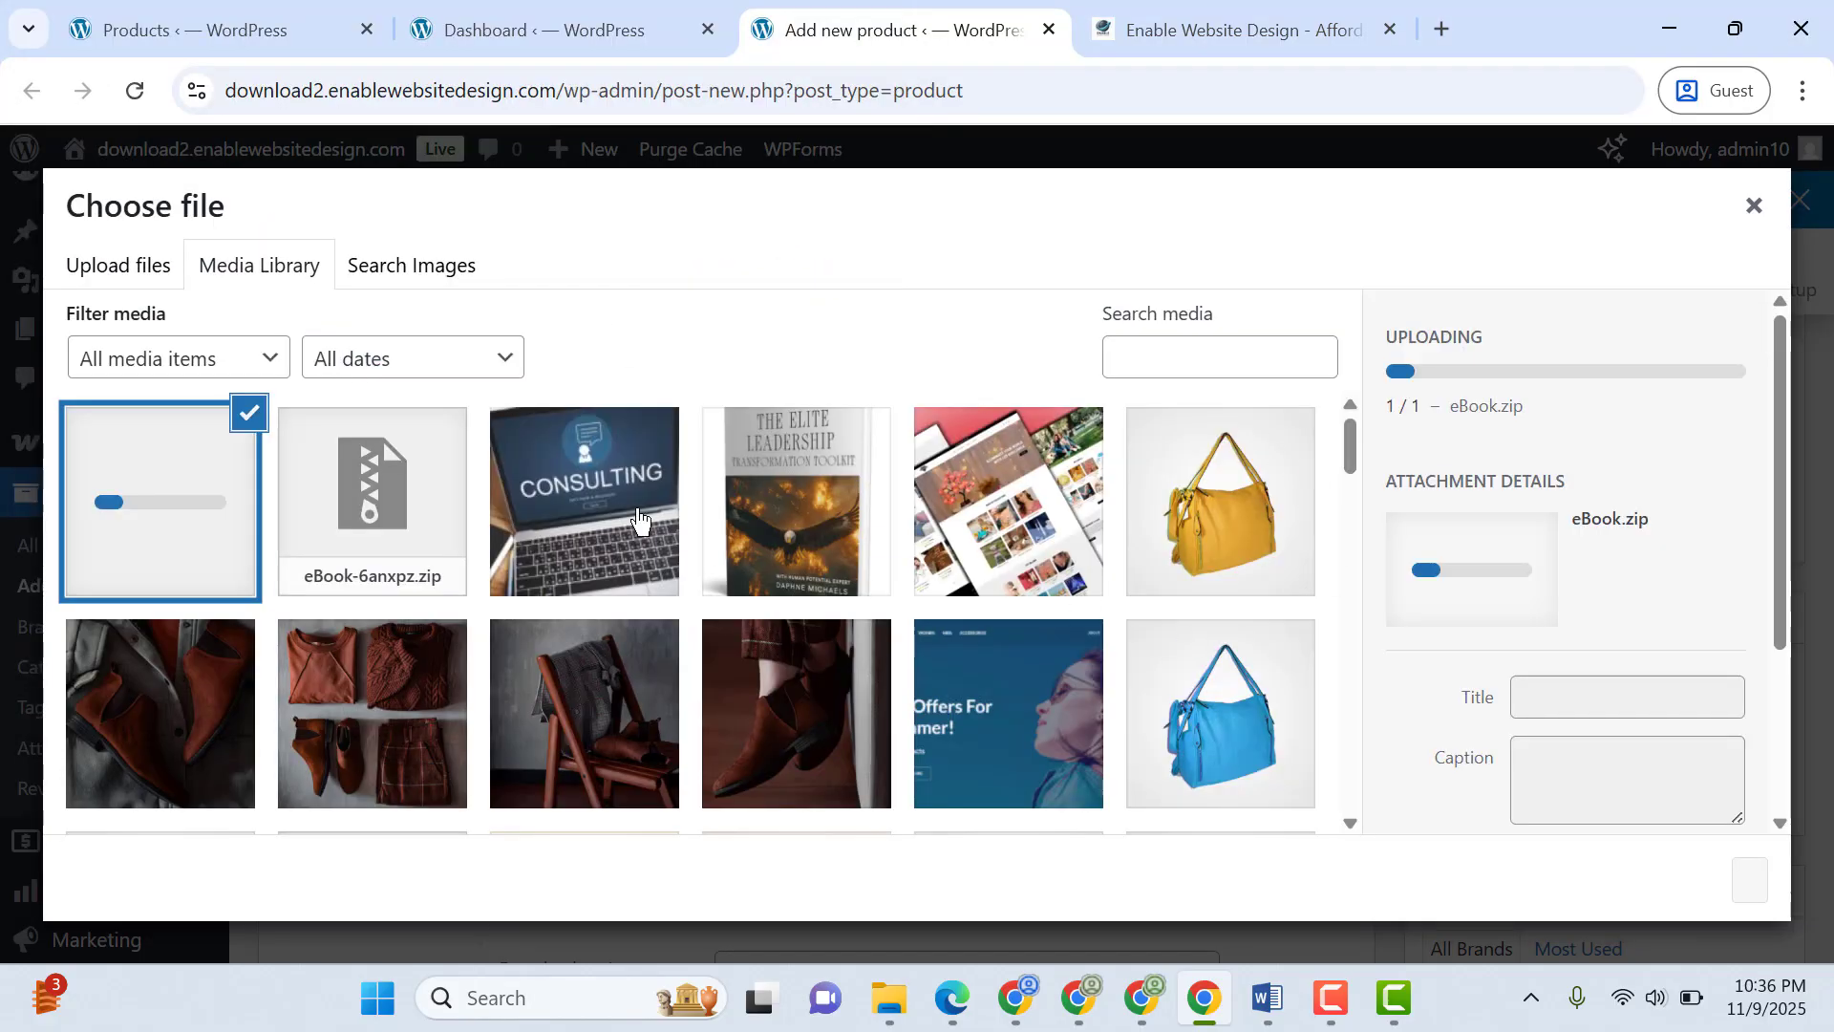
# Use eBook-6anxpz.zip from the media library as the downloadable file and name the entry eBook
pyautogui.click(414, 507)
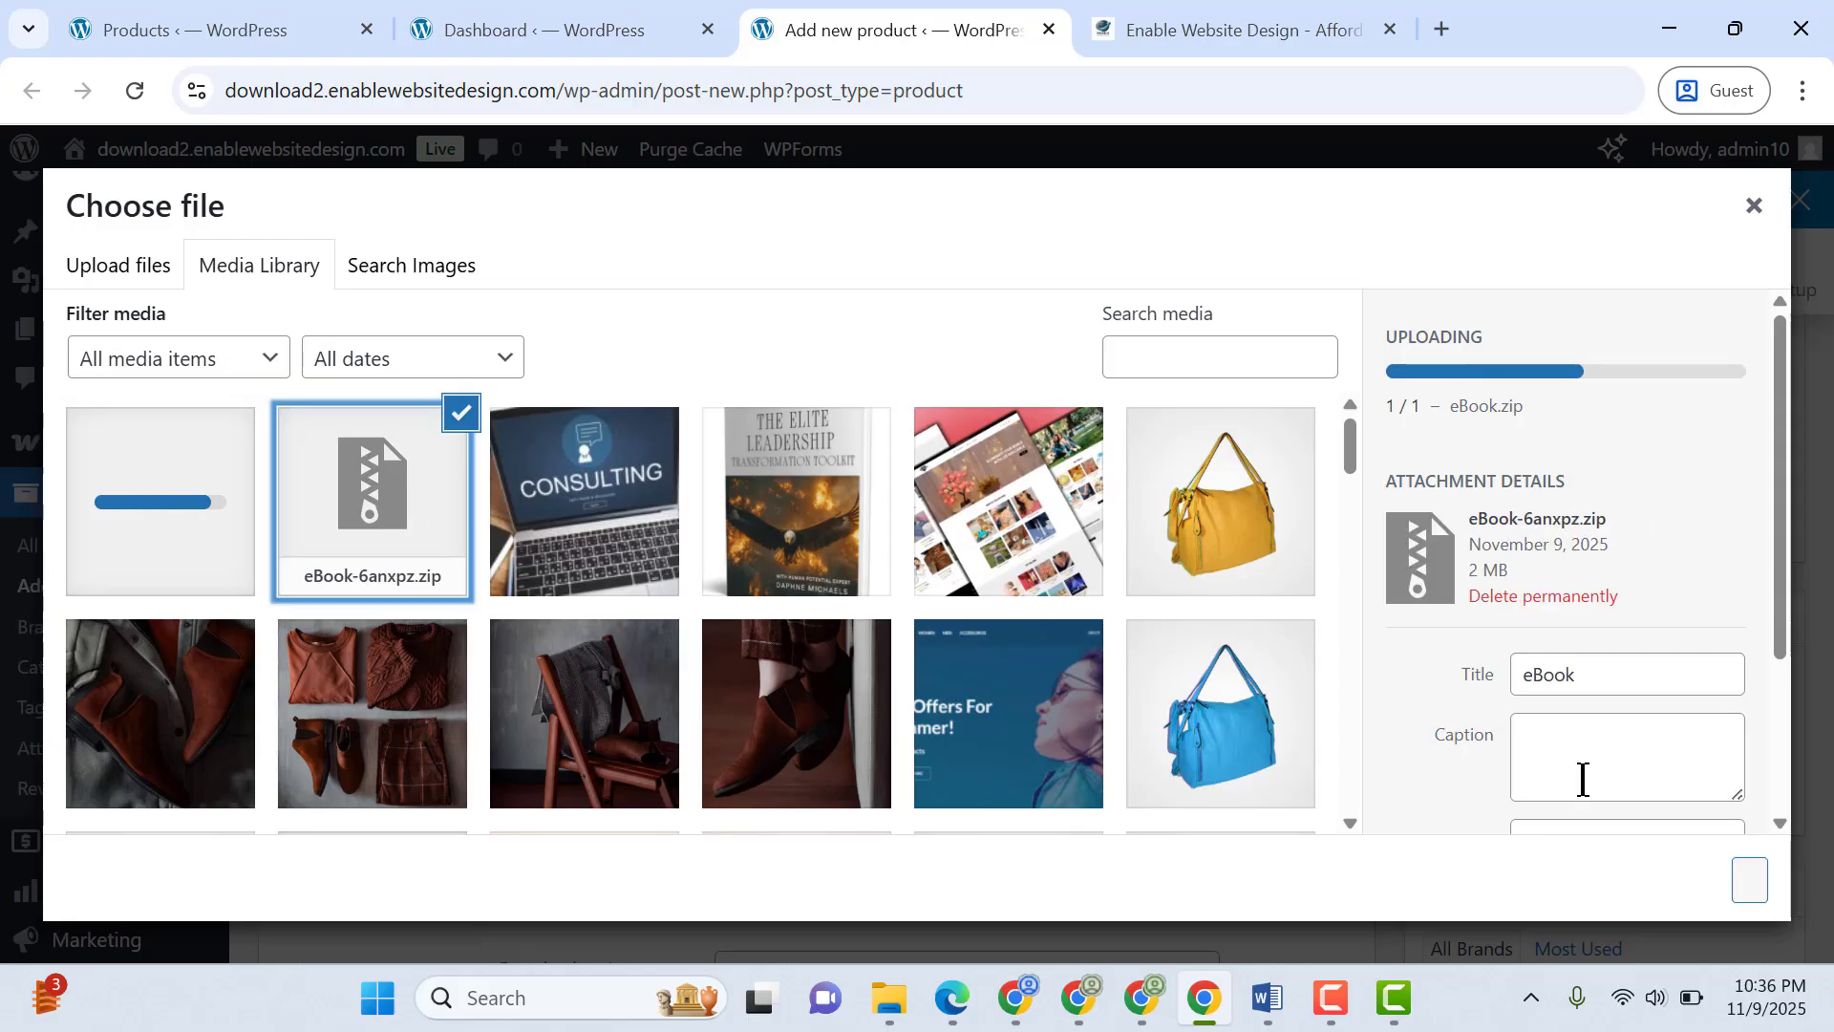
pyautogui.click(1748, 880)
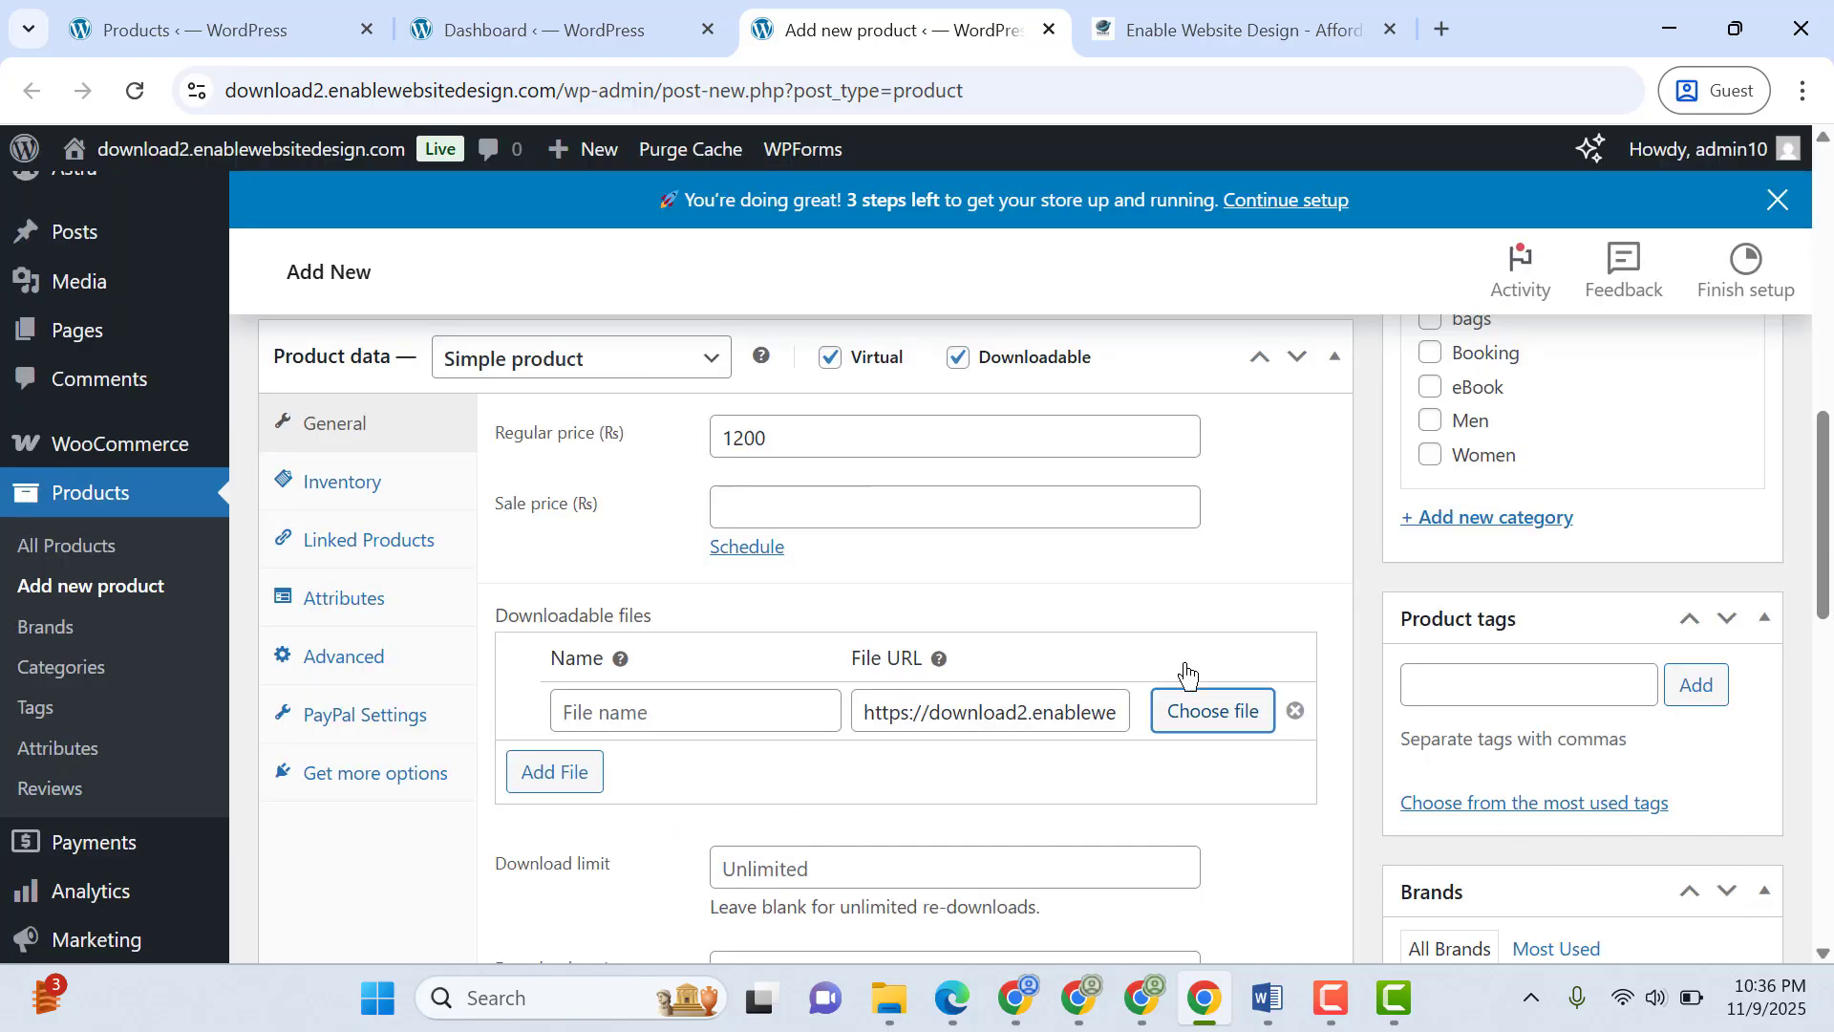
pyautogui.click(751, 712)
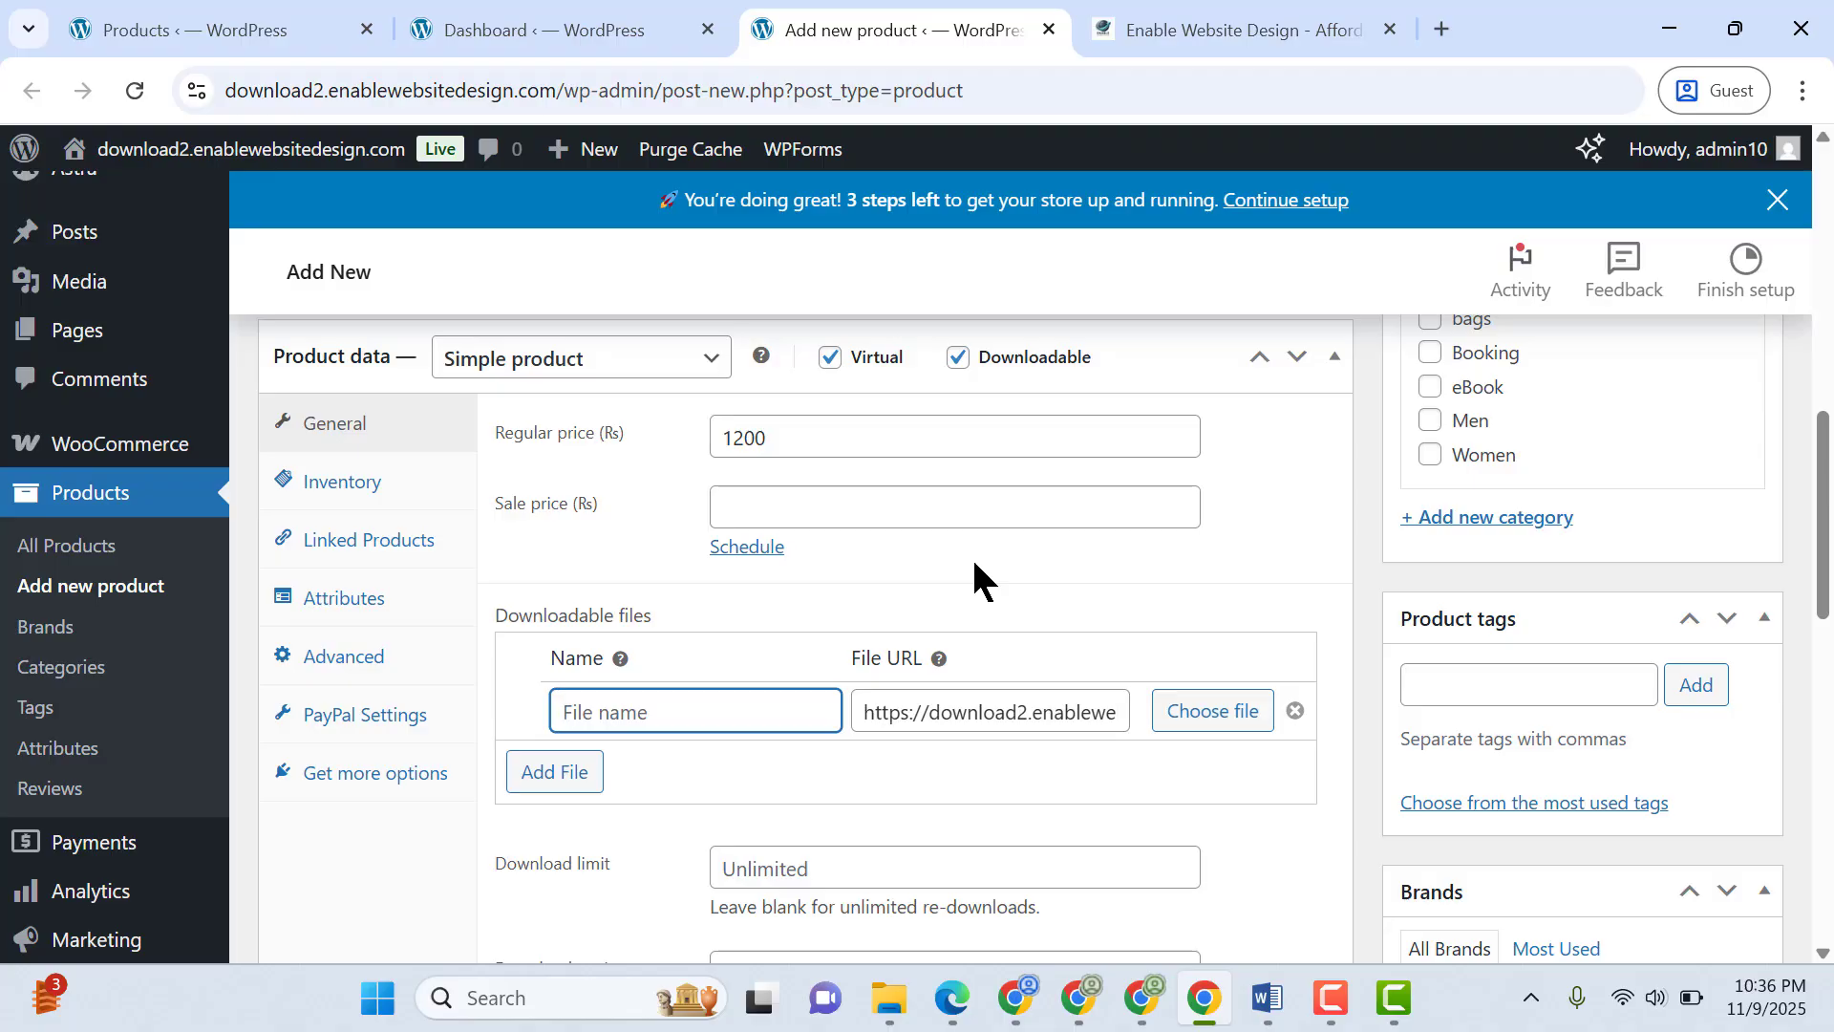
pyautogui.write('eBook')
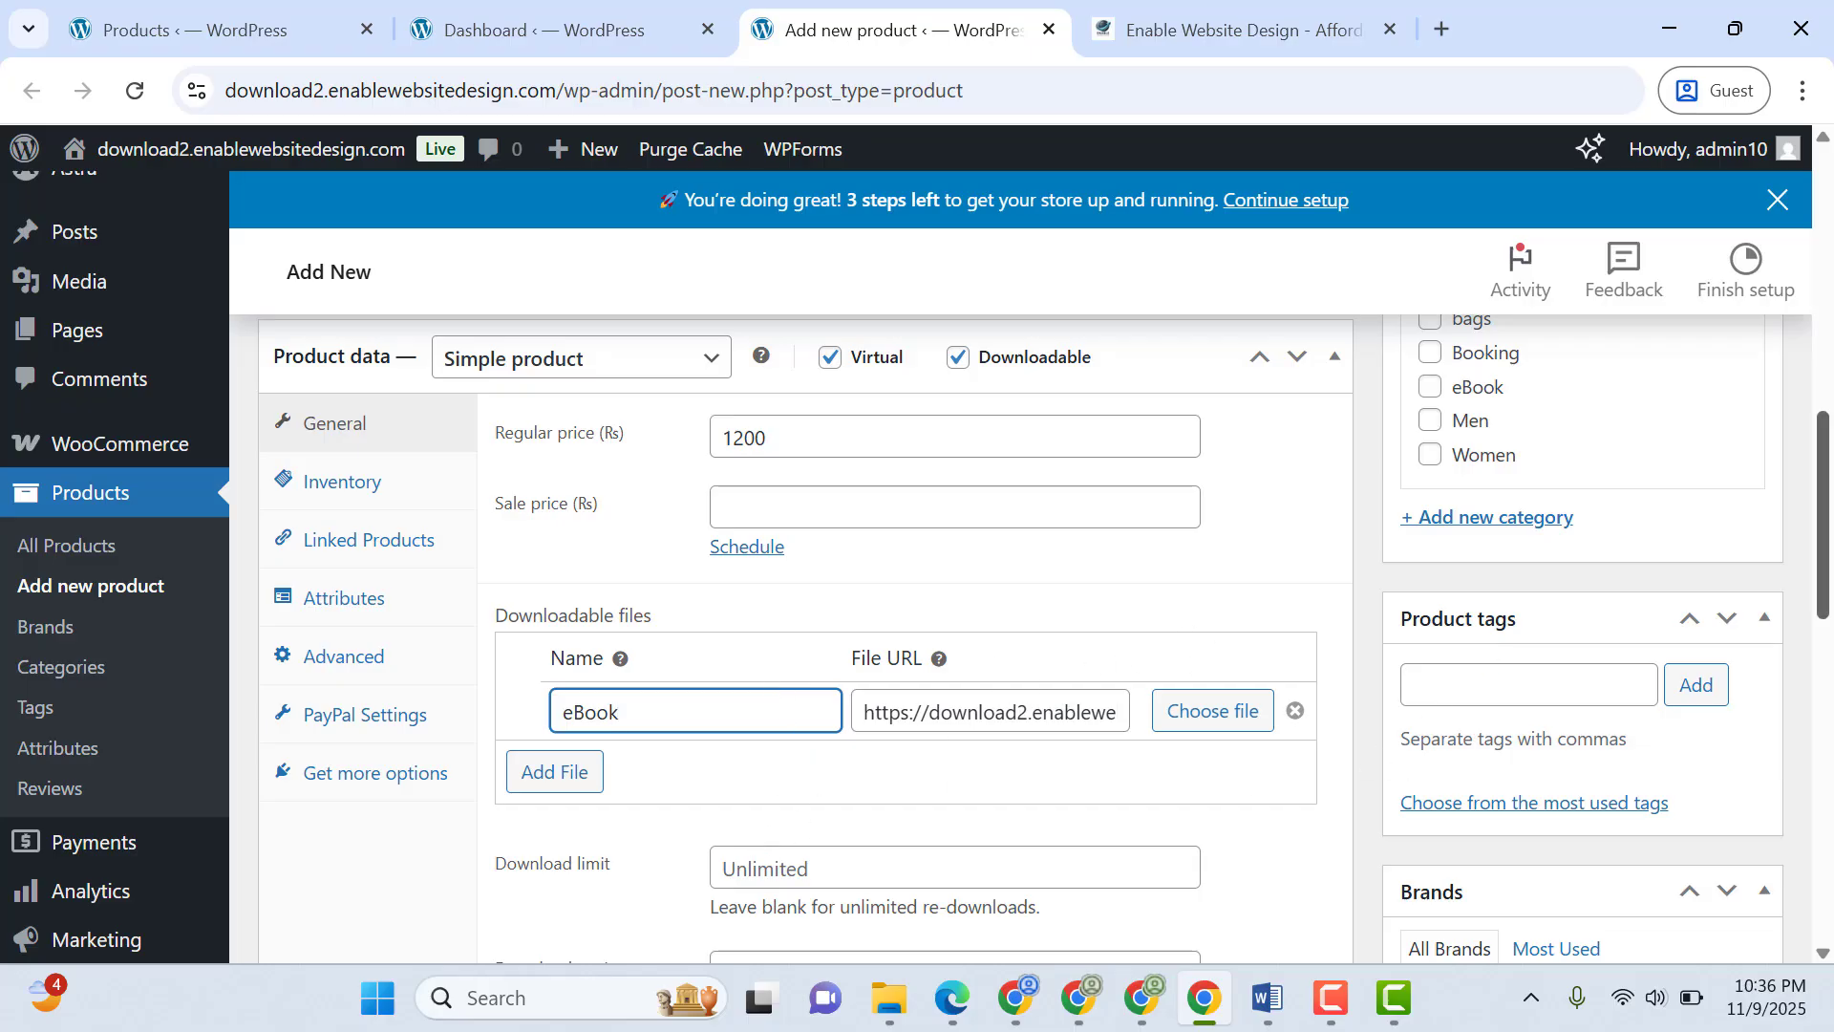
# Assign the product to the eBook category
pyautogui.scroll(-2, 1184, 802)
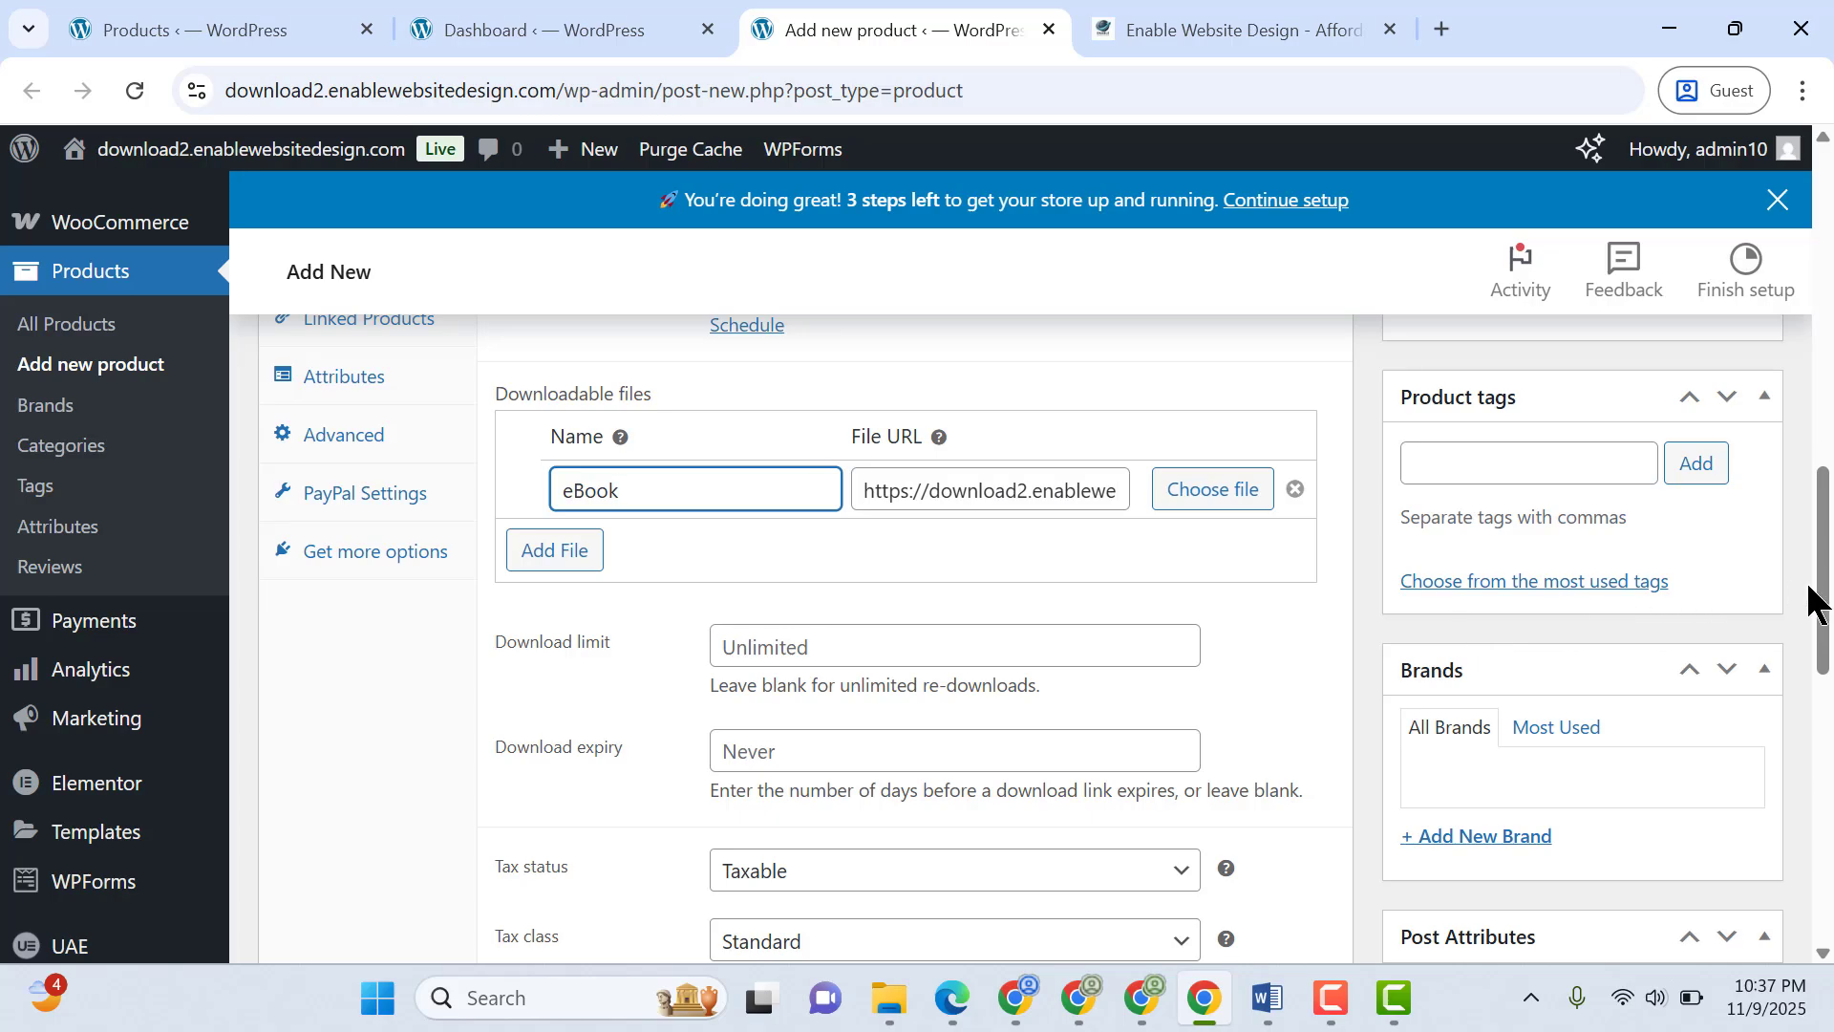
pyautogui.moveTo(1826, 617); pyautogui.dragTo(1822, 473)
pyautogui.click(1440, 770)
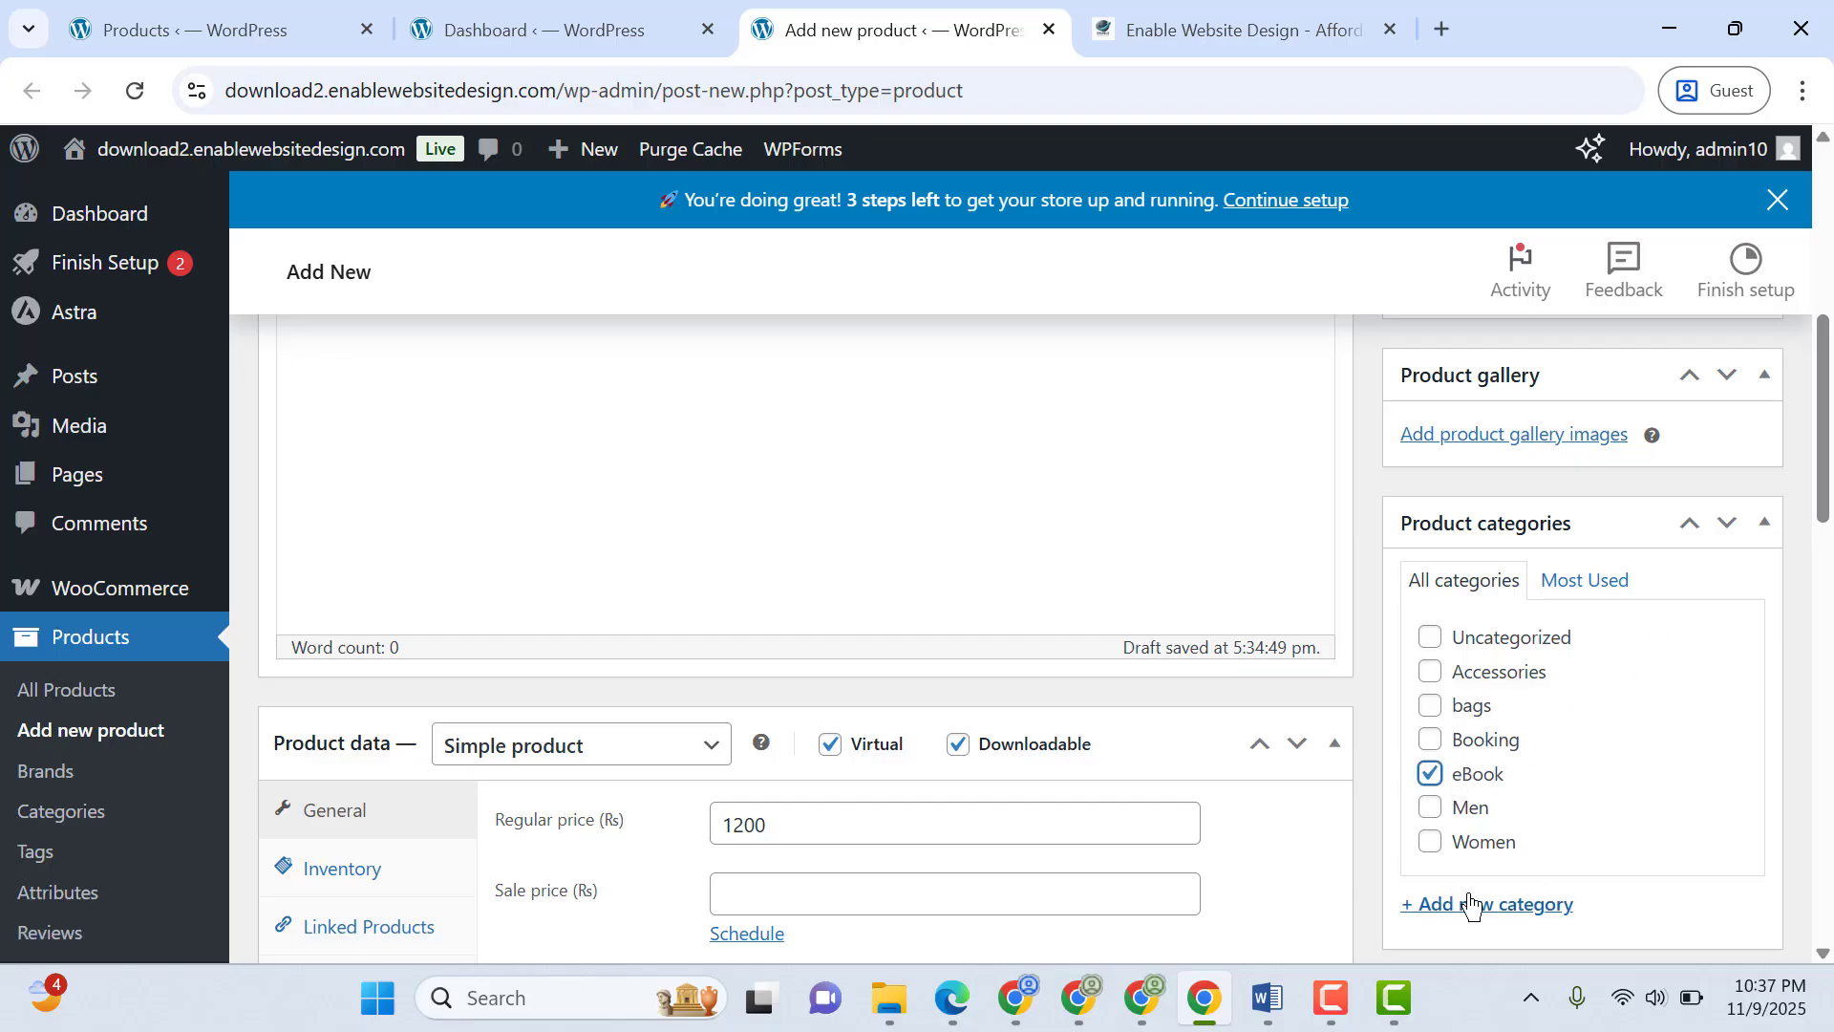
# Set the "The Elite Leadership Transformation Toolkit" book cover from the media library as the product image
pyautogui.moveTo(1824, 497); pyautogui.dragTo(1824, 425)
pyautogui.click(1461, 586)
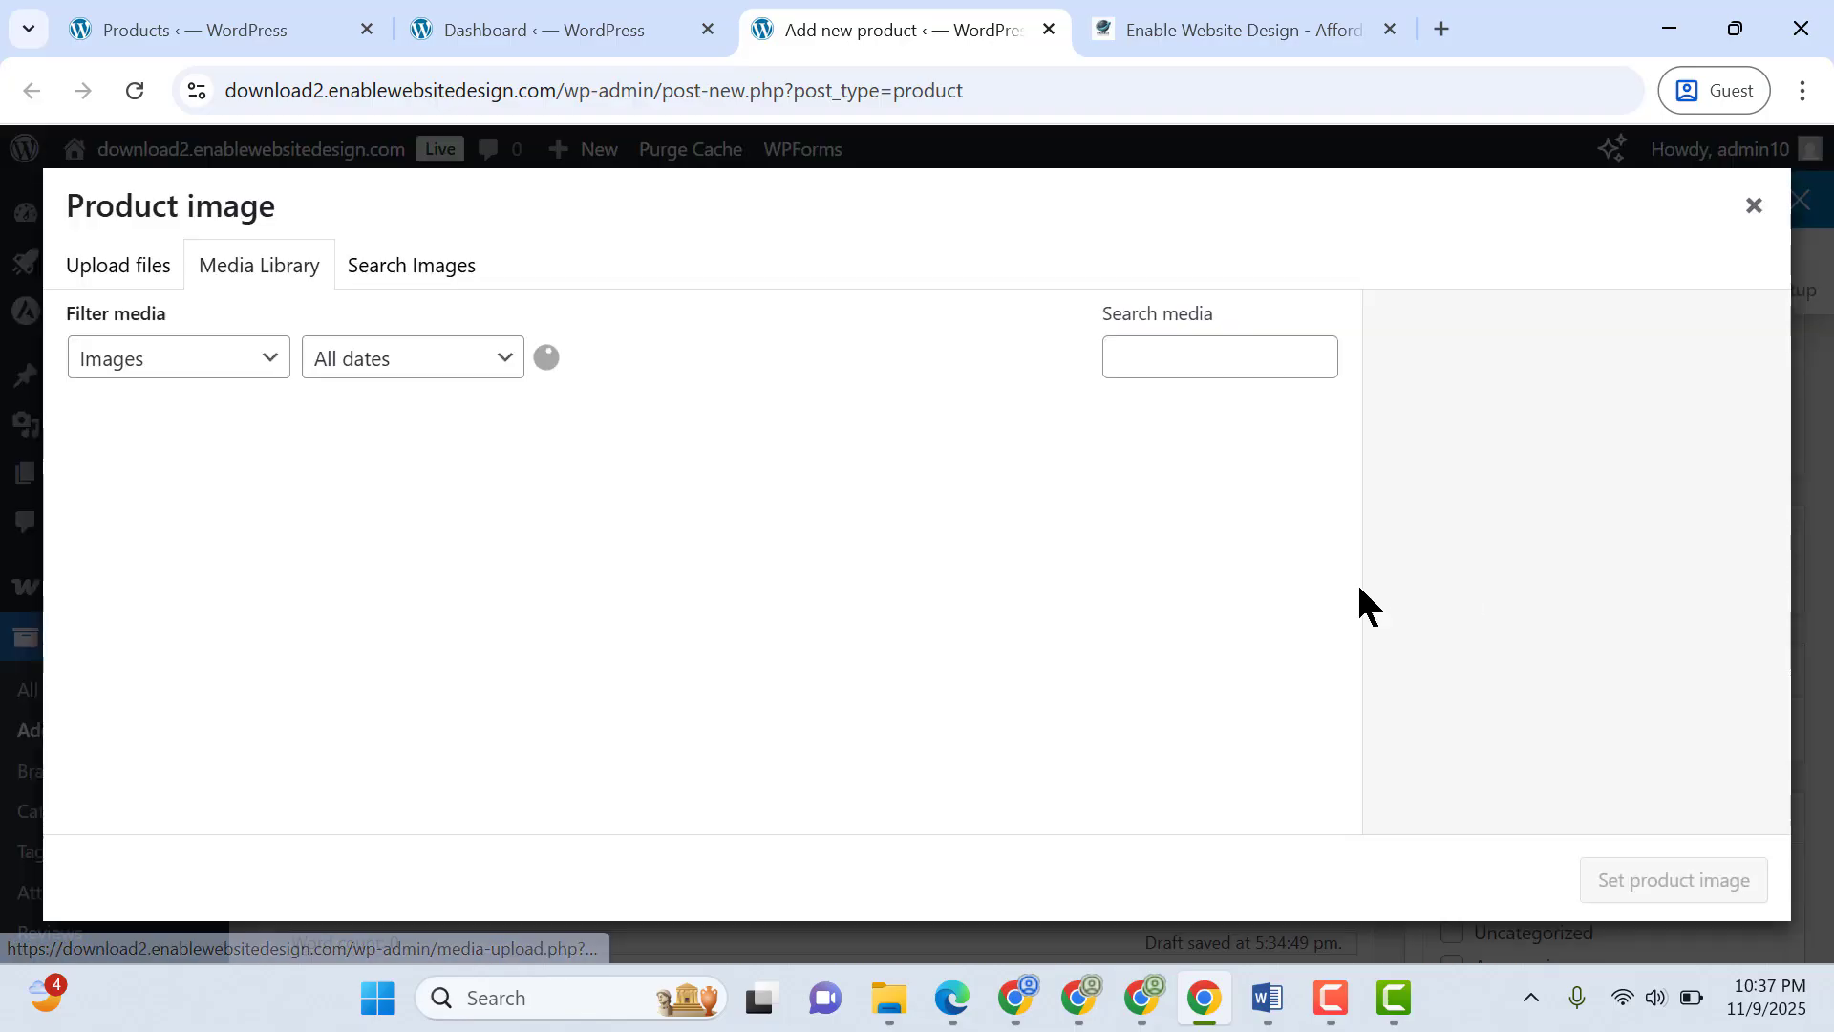
pyautogui.click(119, 264)
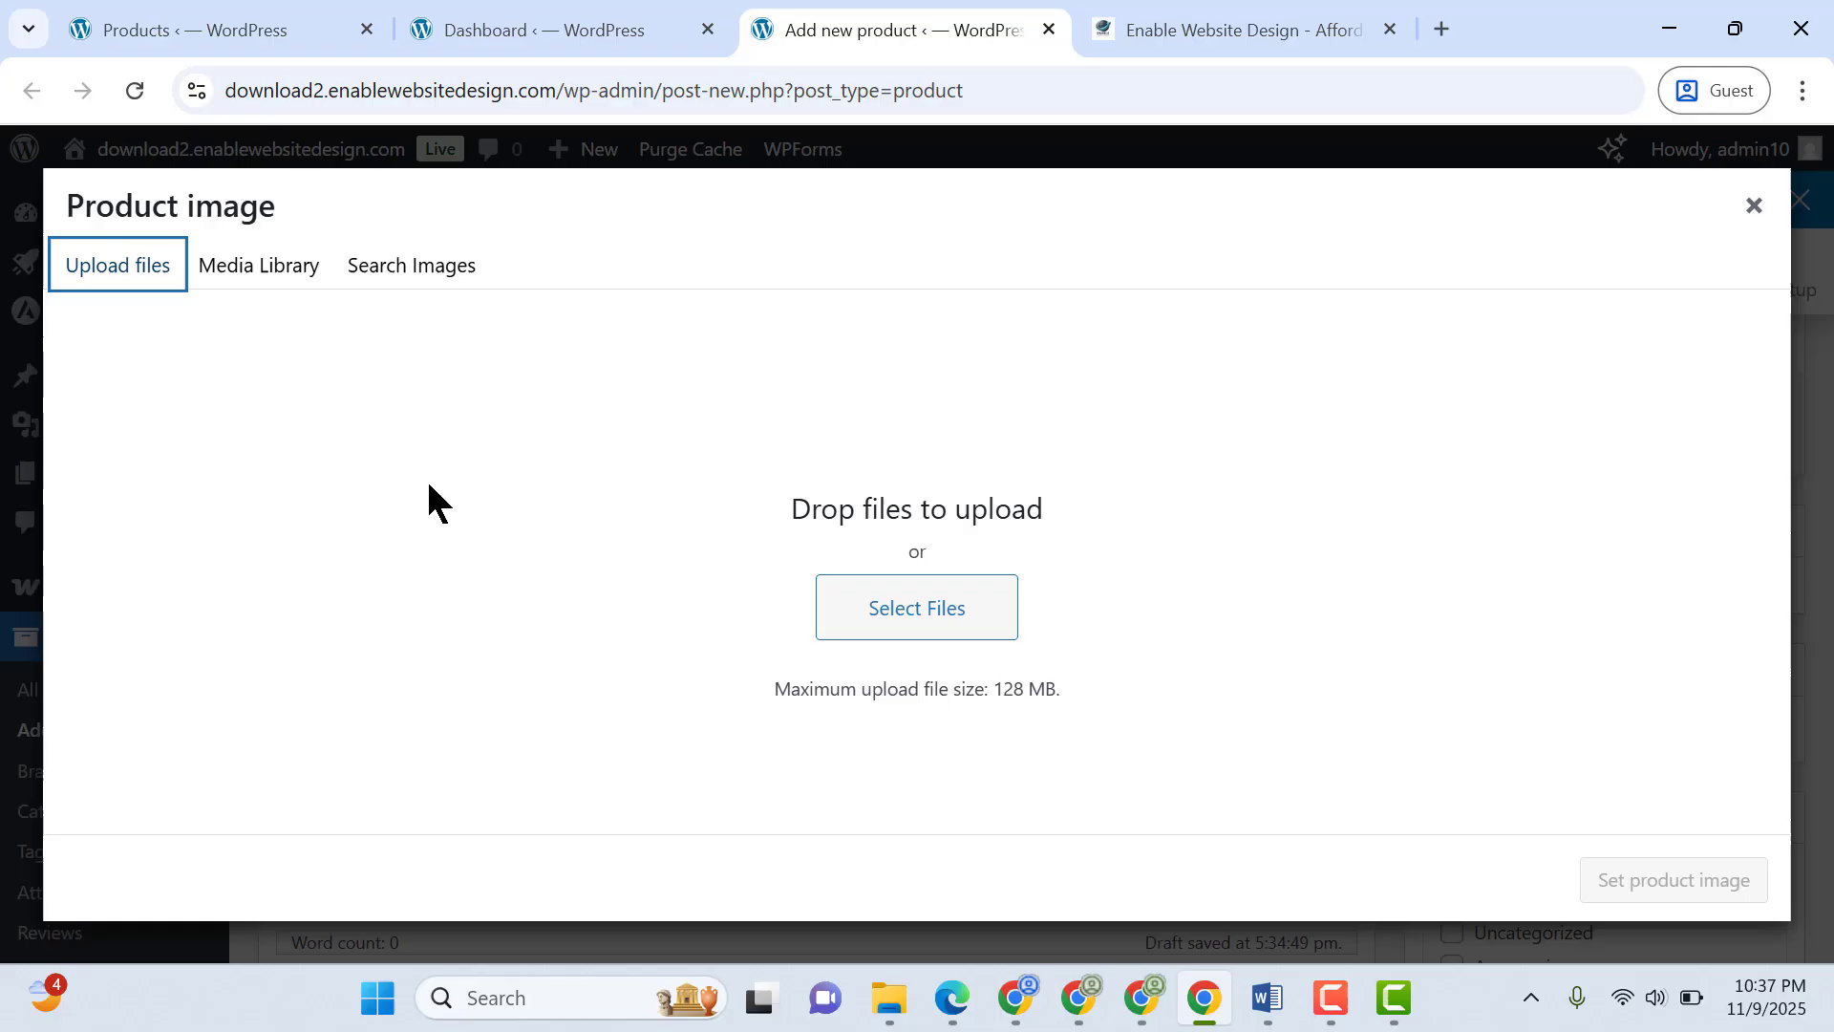
pyautogui.click(252, 270)
pyautogui.click(463, 518)
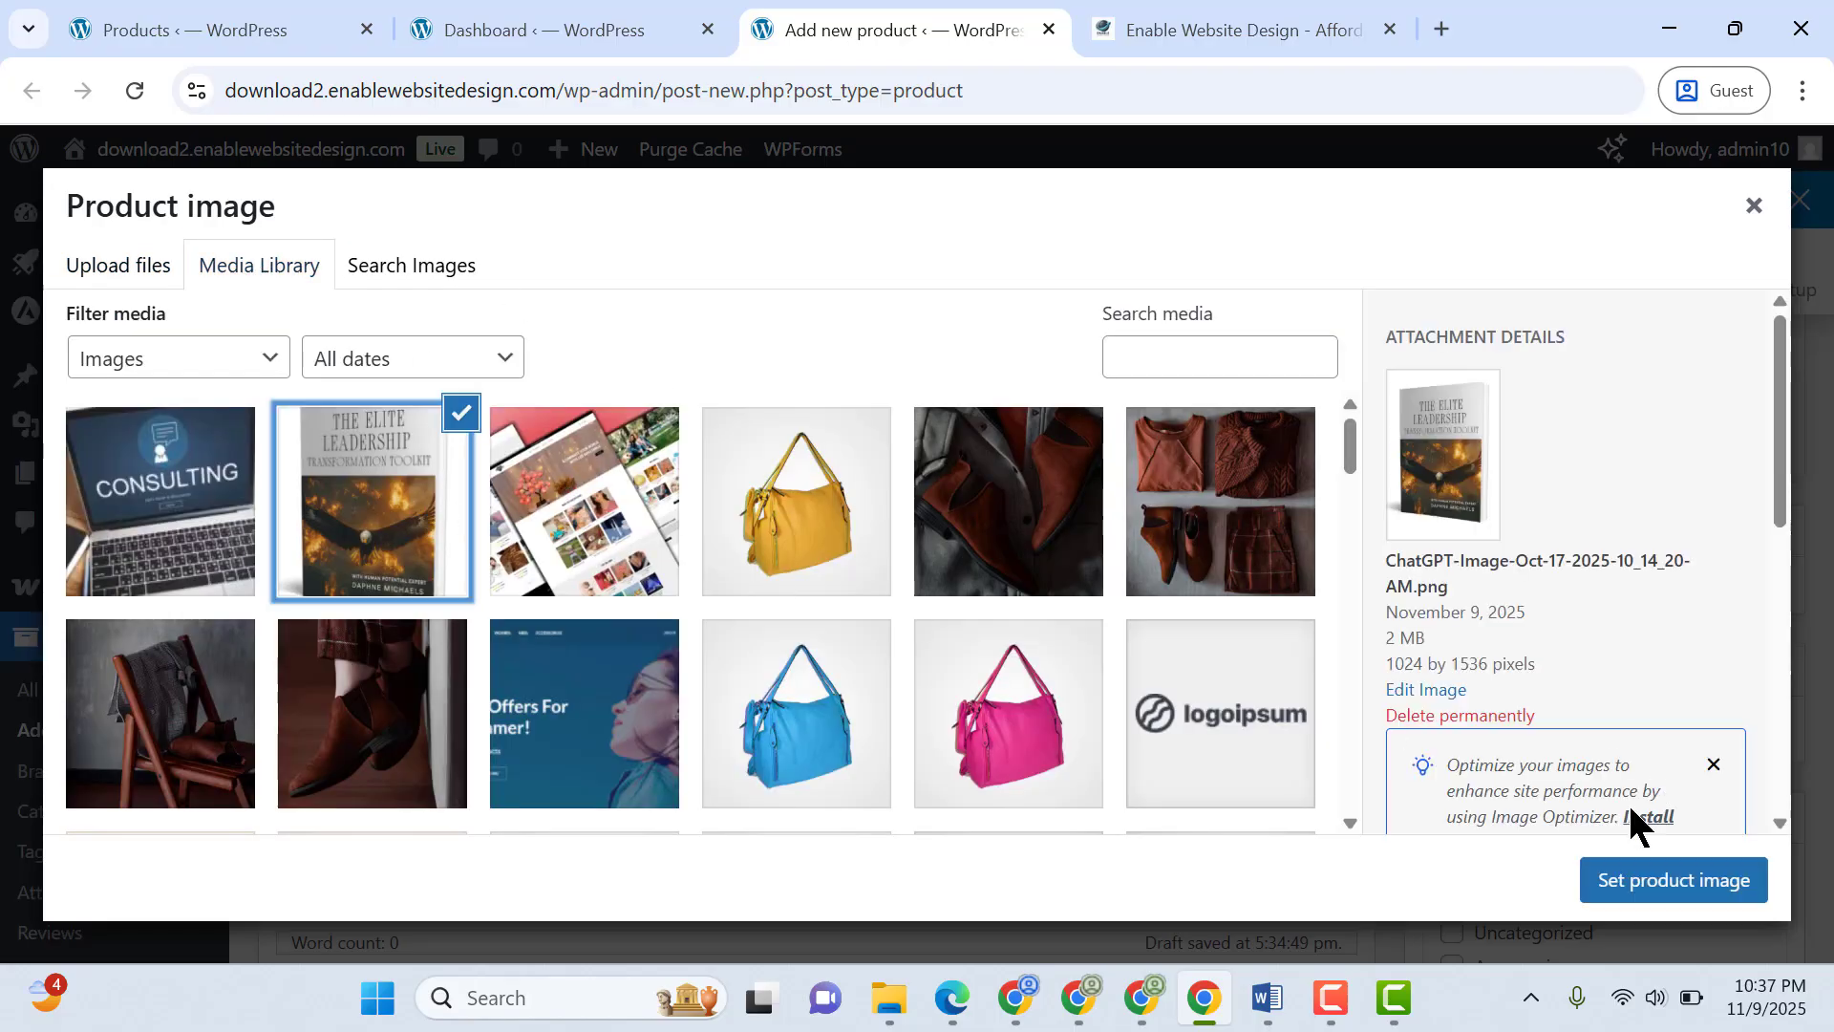
pyautogui.click(1639, 883)
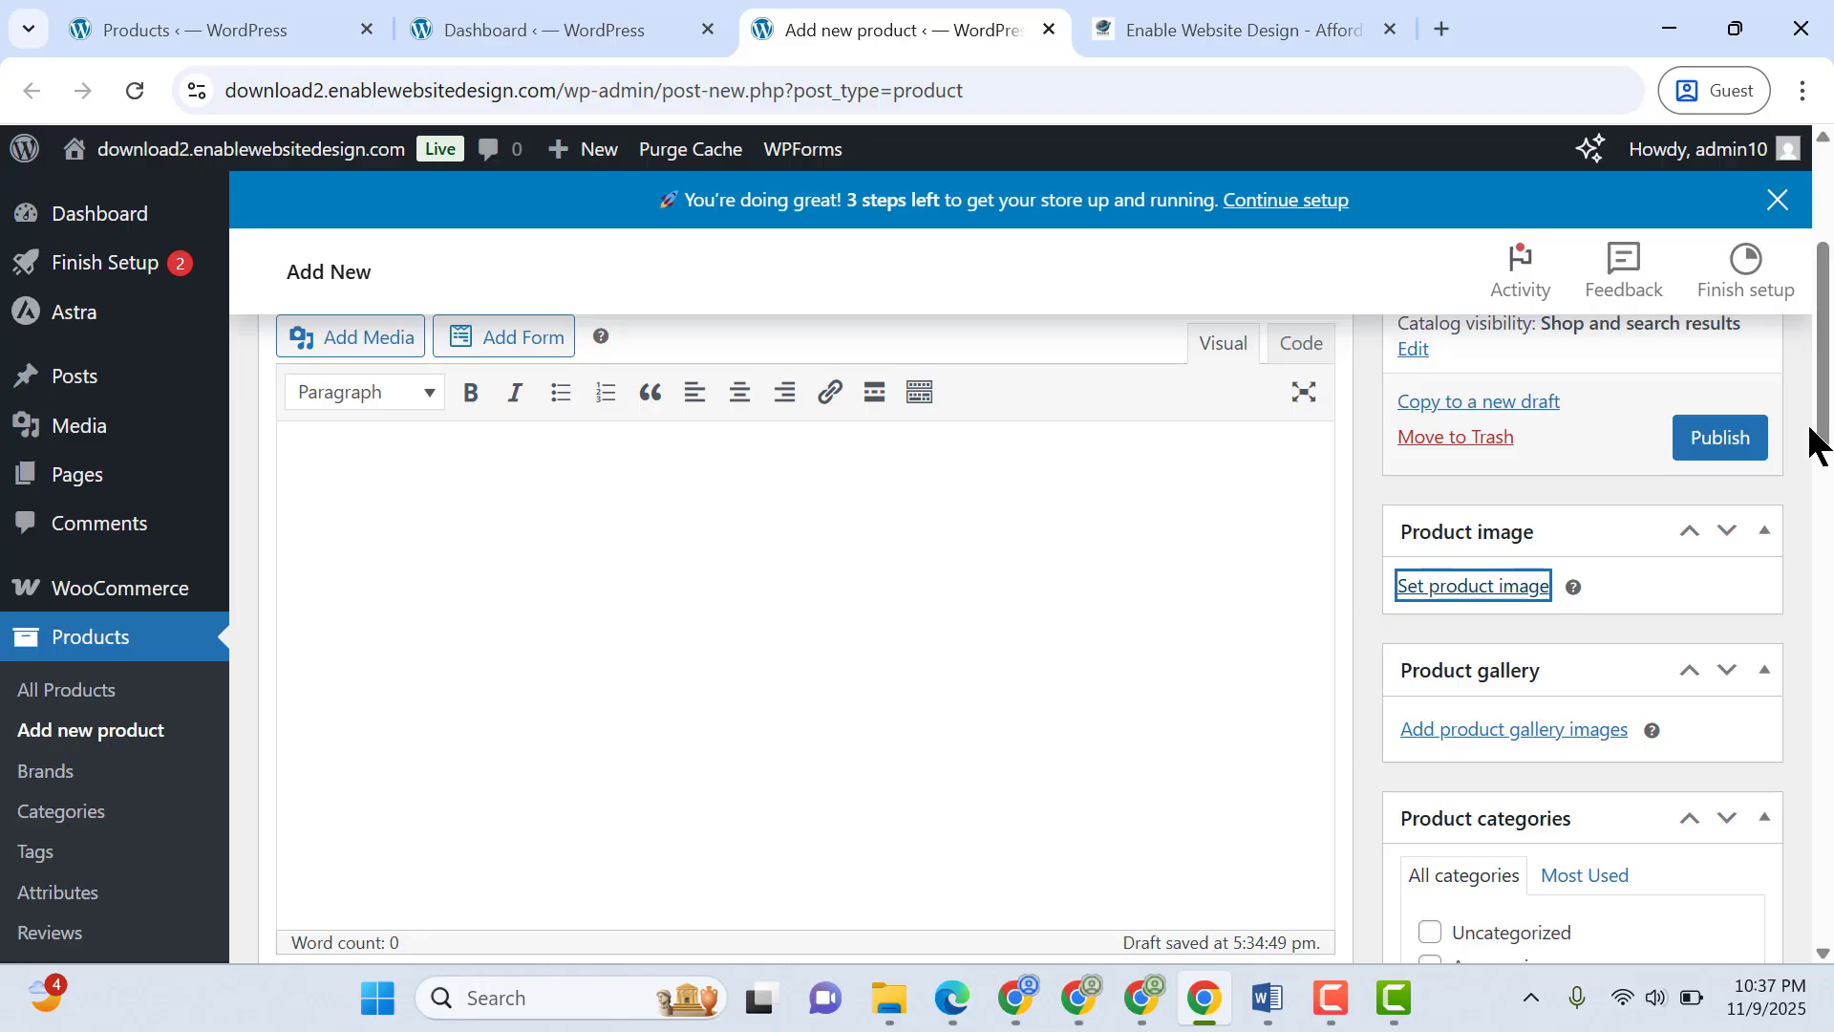
# Copy the Full Product Description text, from the intro through the "Inside the eBook You'll Learn" list, from the Word document into the product description
pyautogui.scroll(4, 1827, 423)
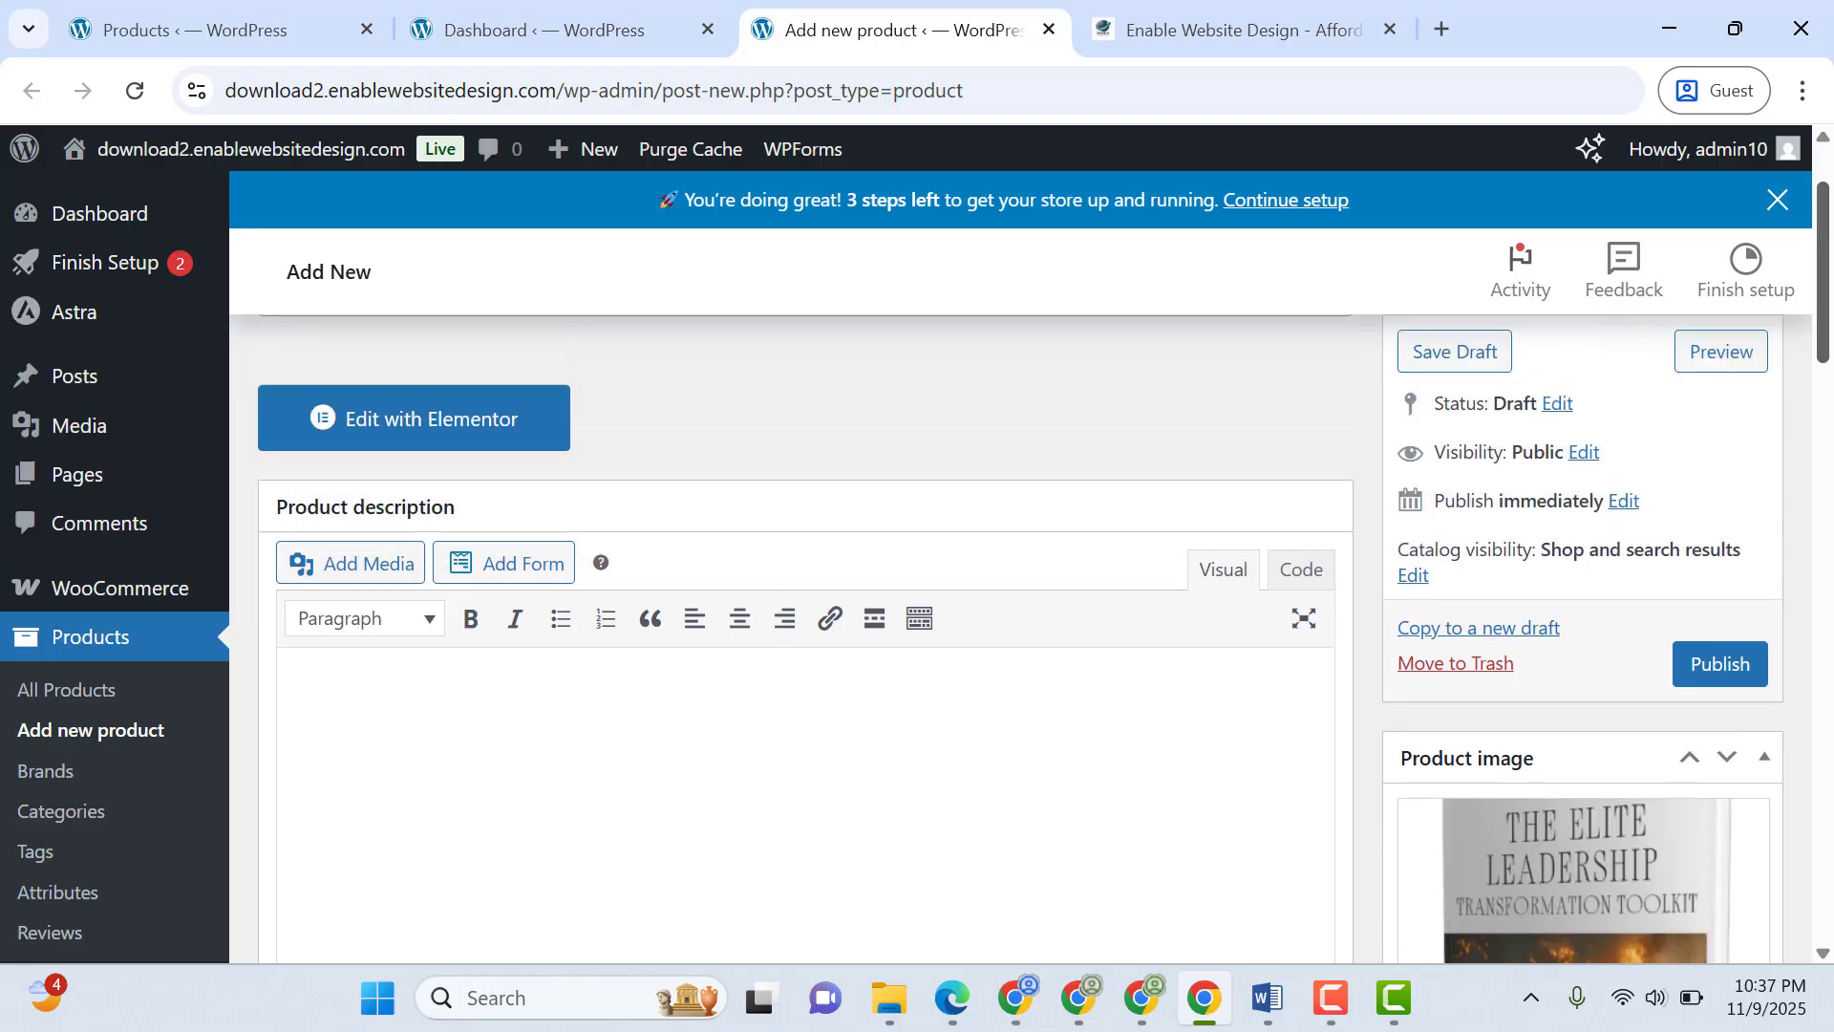
pyautogui.scroll(-4, 1826, 423)
pyautogui.scroll(-1, 921, 673)
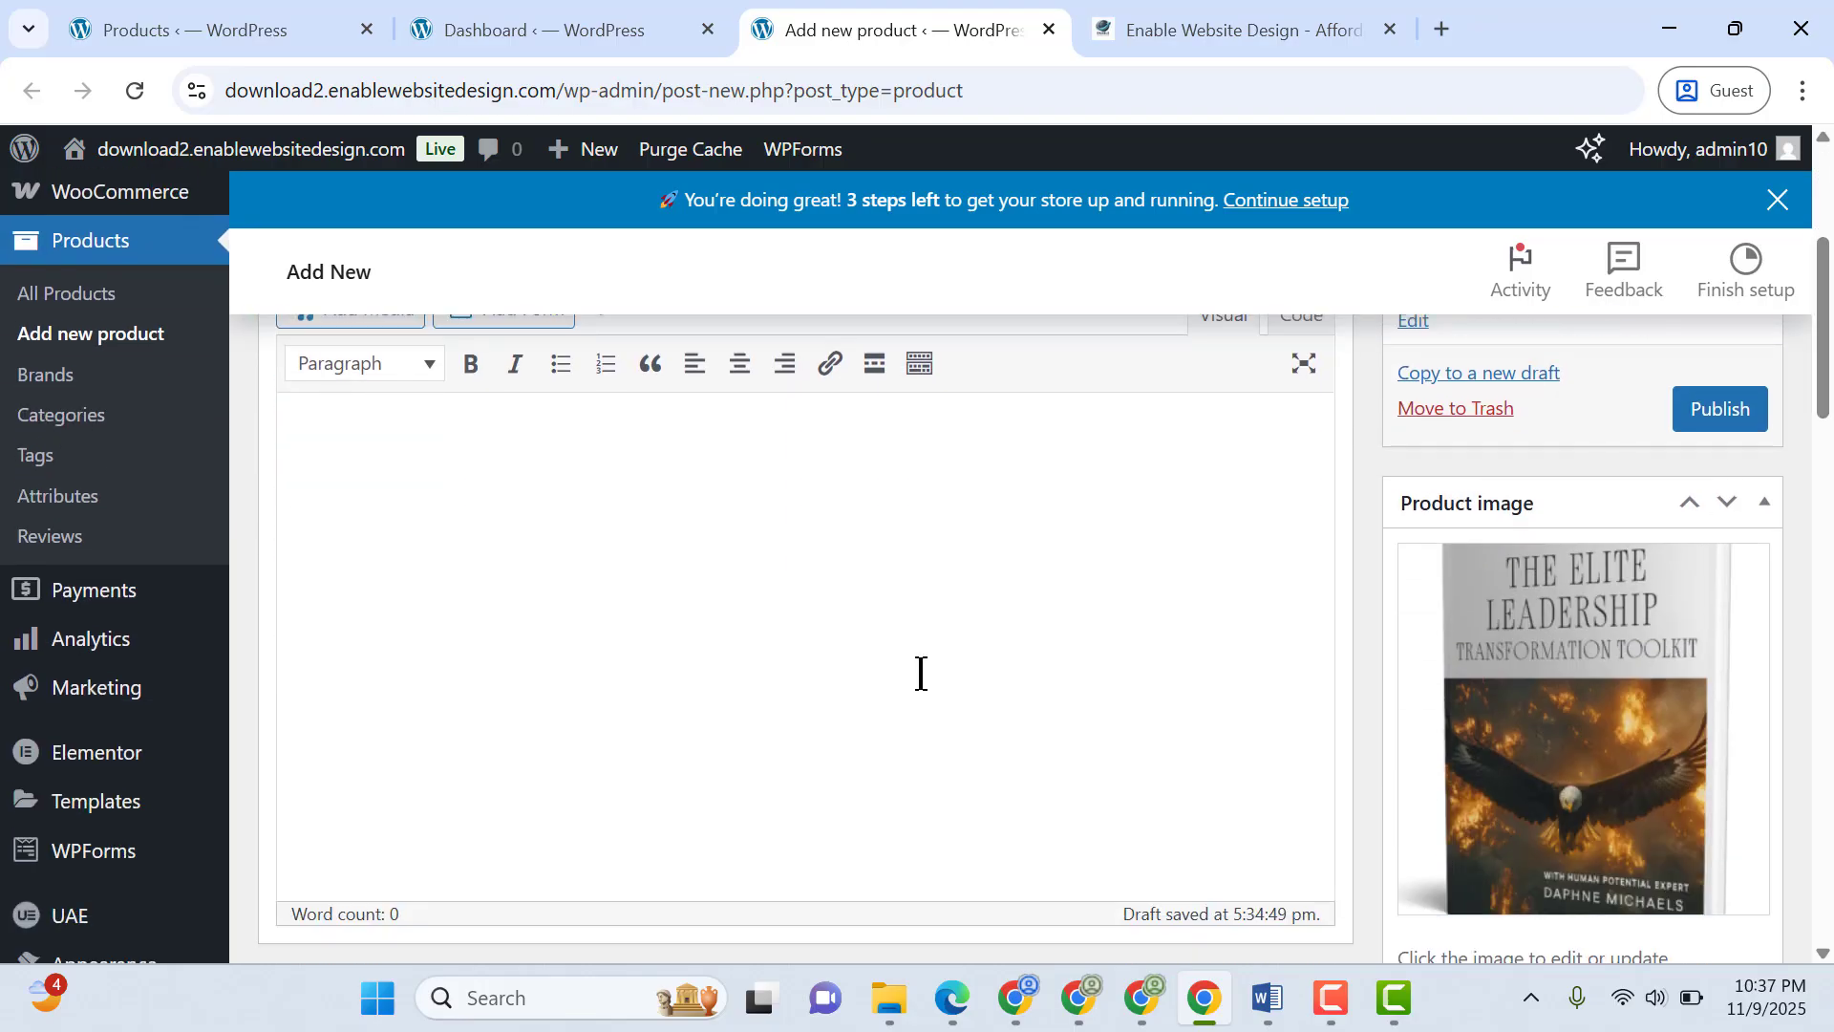
pyautogui.click(1267, 999)
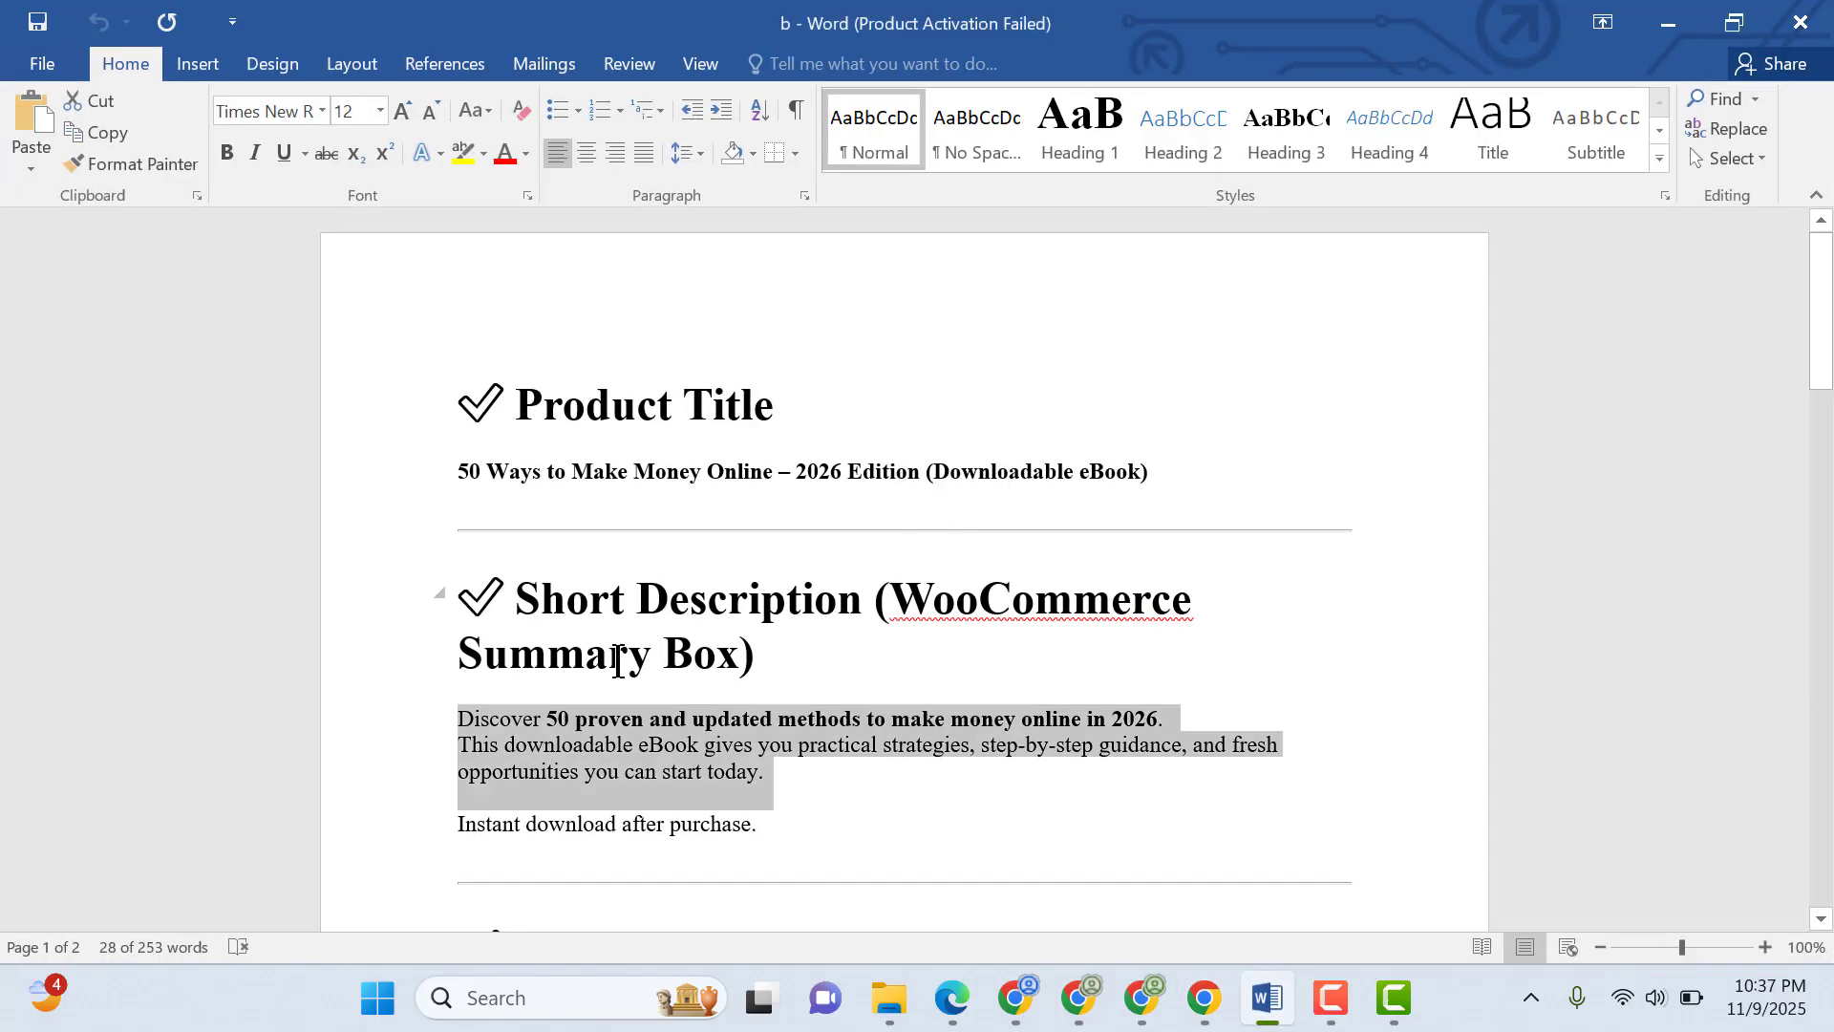
pyautogui.scroll(-6, 1818, 369)
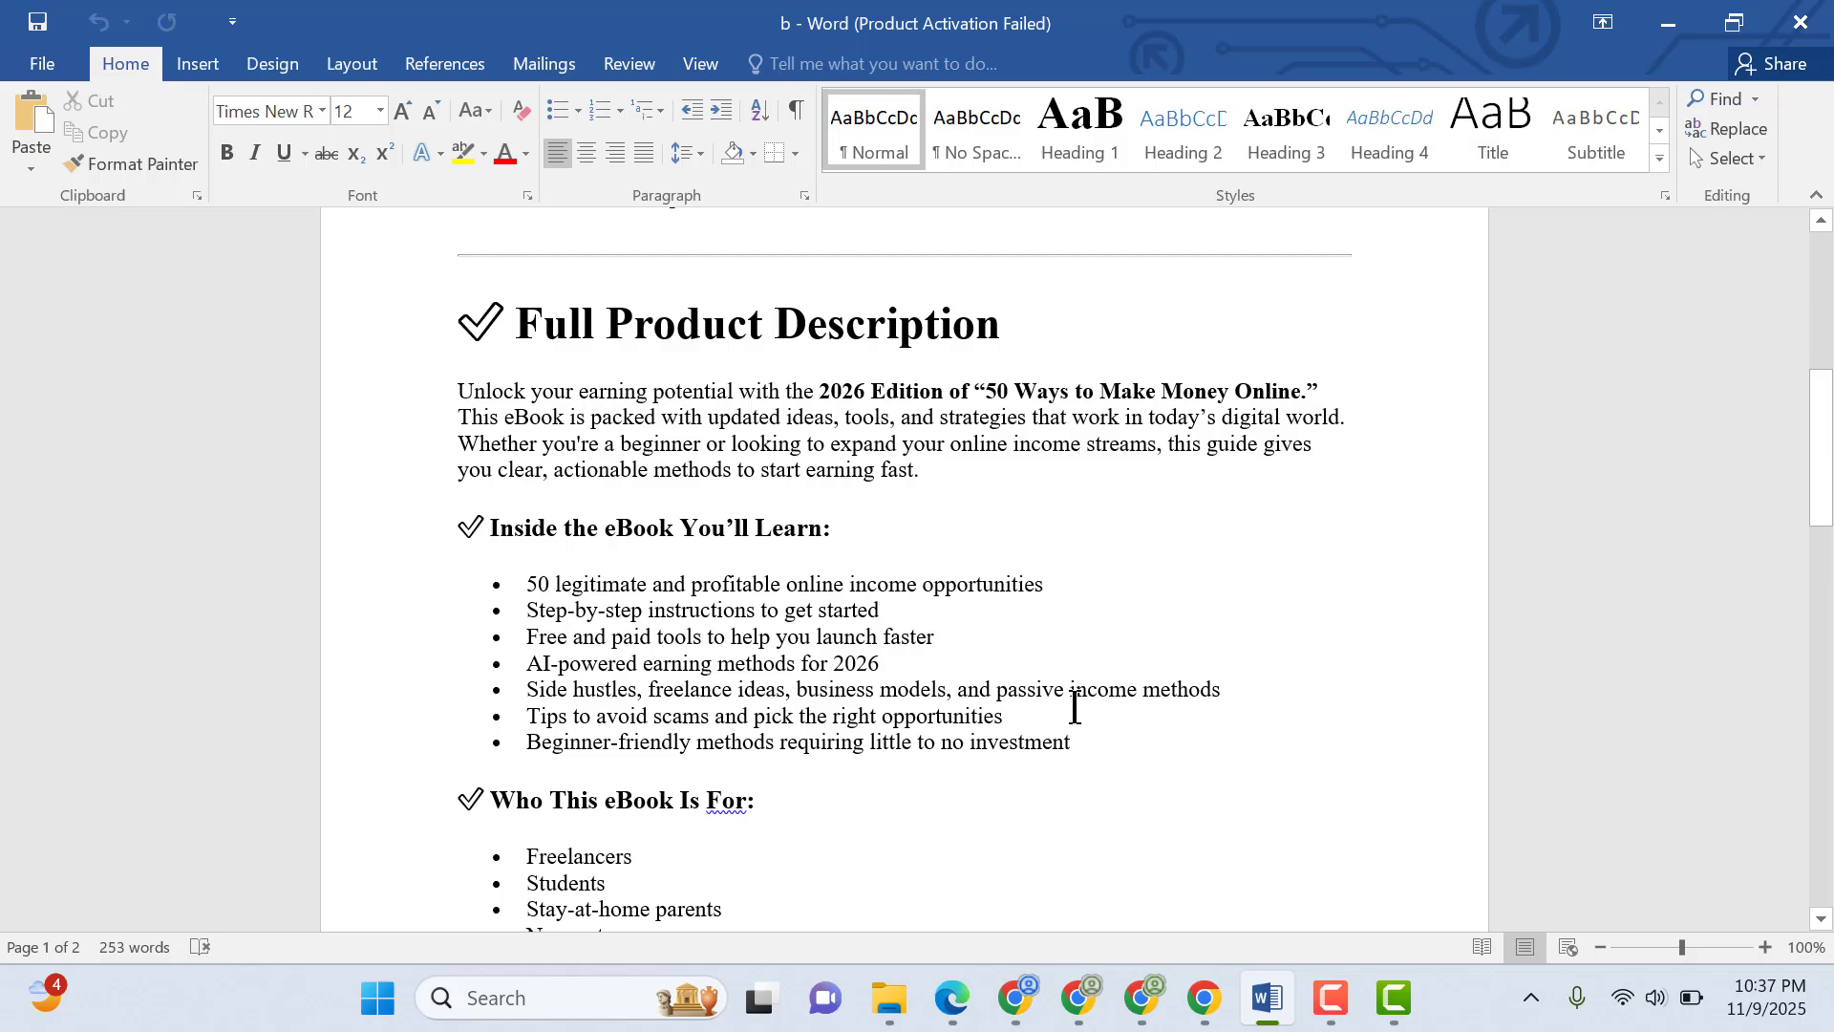
pyautogui.moveTo(1185, 755); pyautogui.dragTo(402, 400)
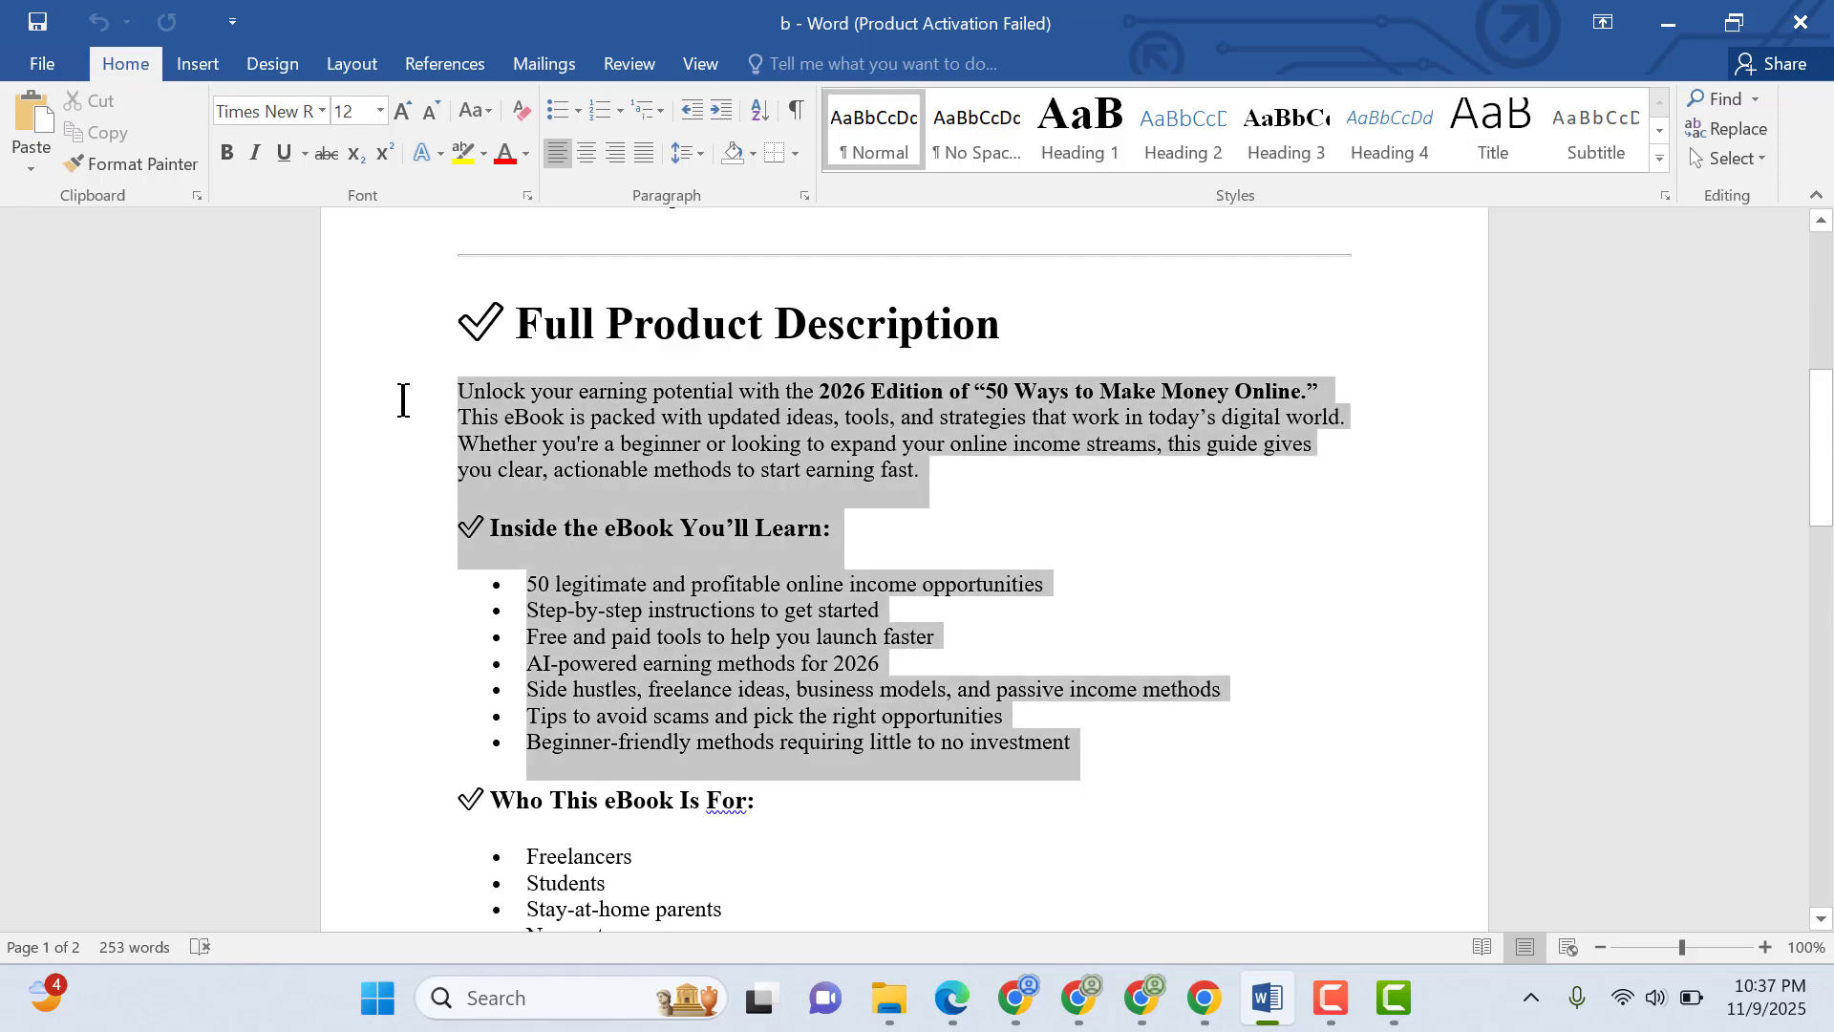
pyautogui.click(1666, 25)
pyautogui.hotkey('ctrl', 'v')
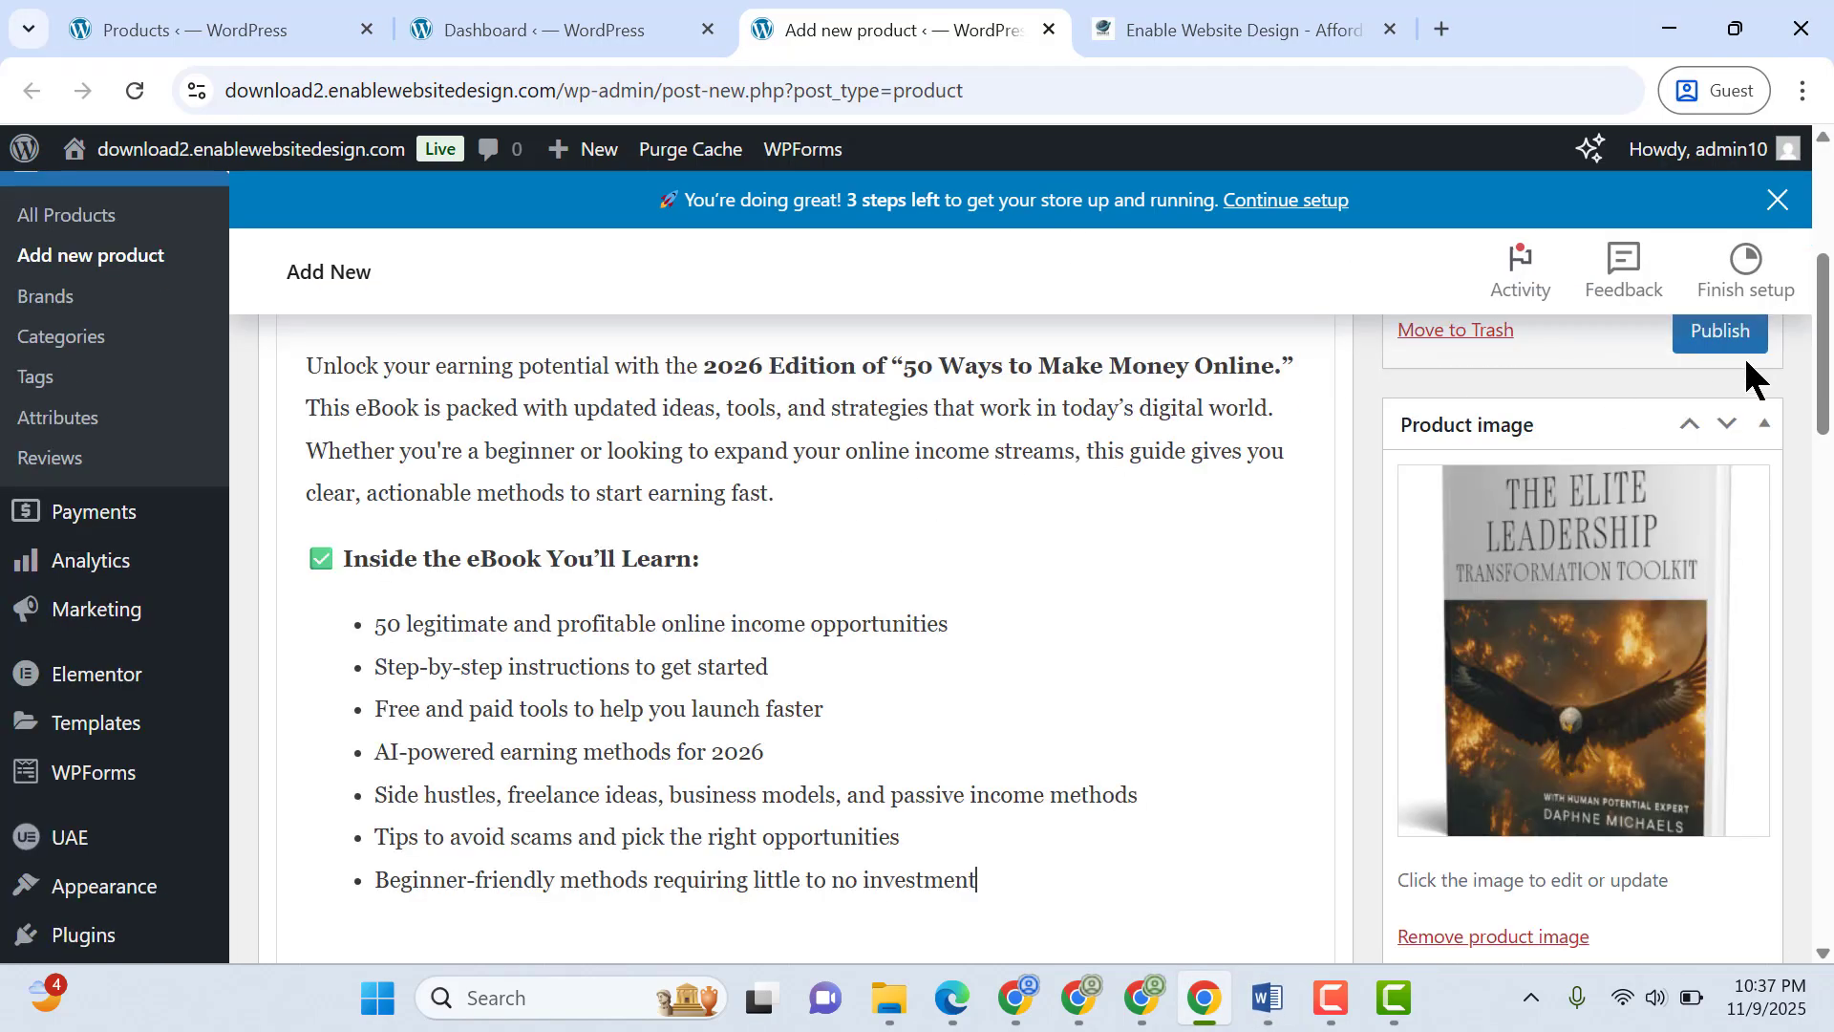
# Fill the product's advanced purchase note with the post-purchase thank-you message copied from the Word document
pyautogui.scroll(4, 1750, 376)
pyautogui.scroll(-2, 1750, 377)
pyautogui.scroll(-8, 1044, 639)
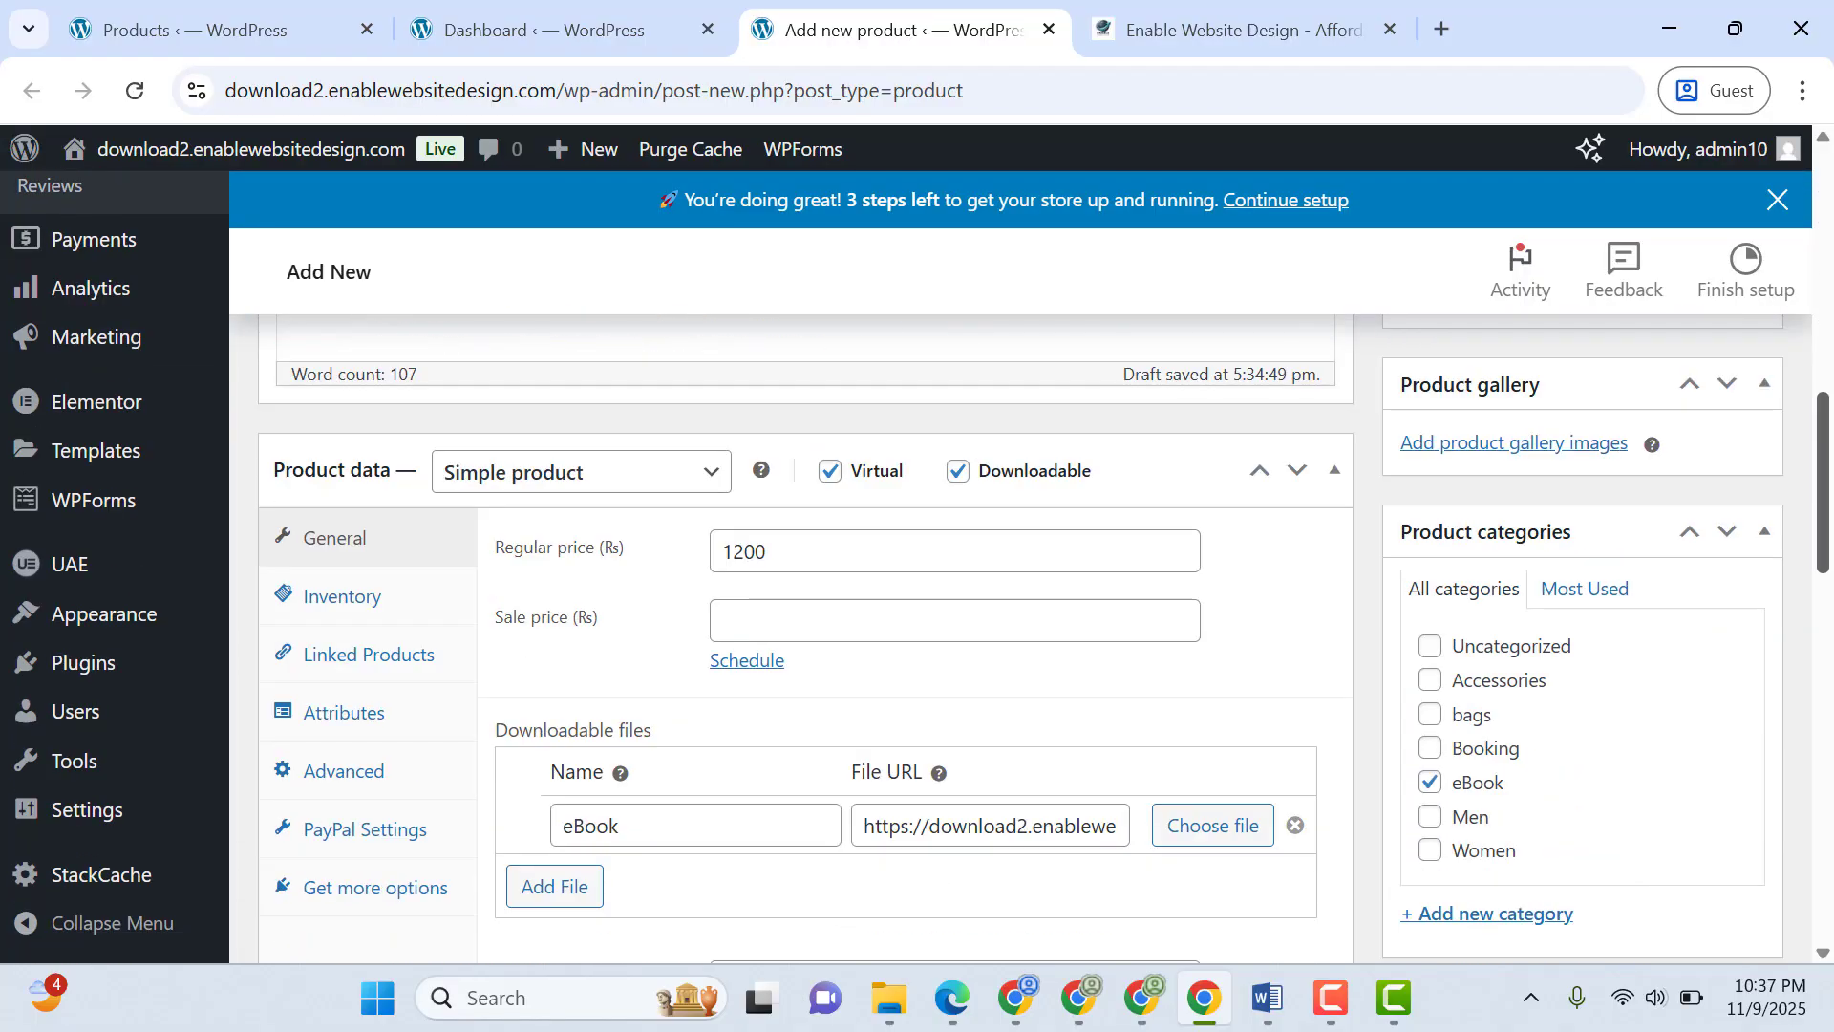
pyautogui.scroll(1, 915, 570)
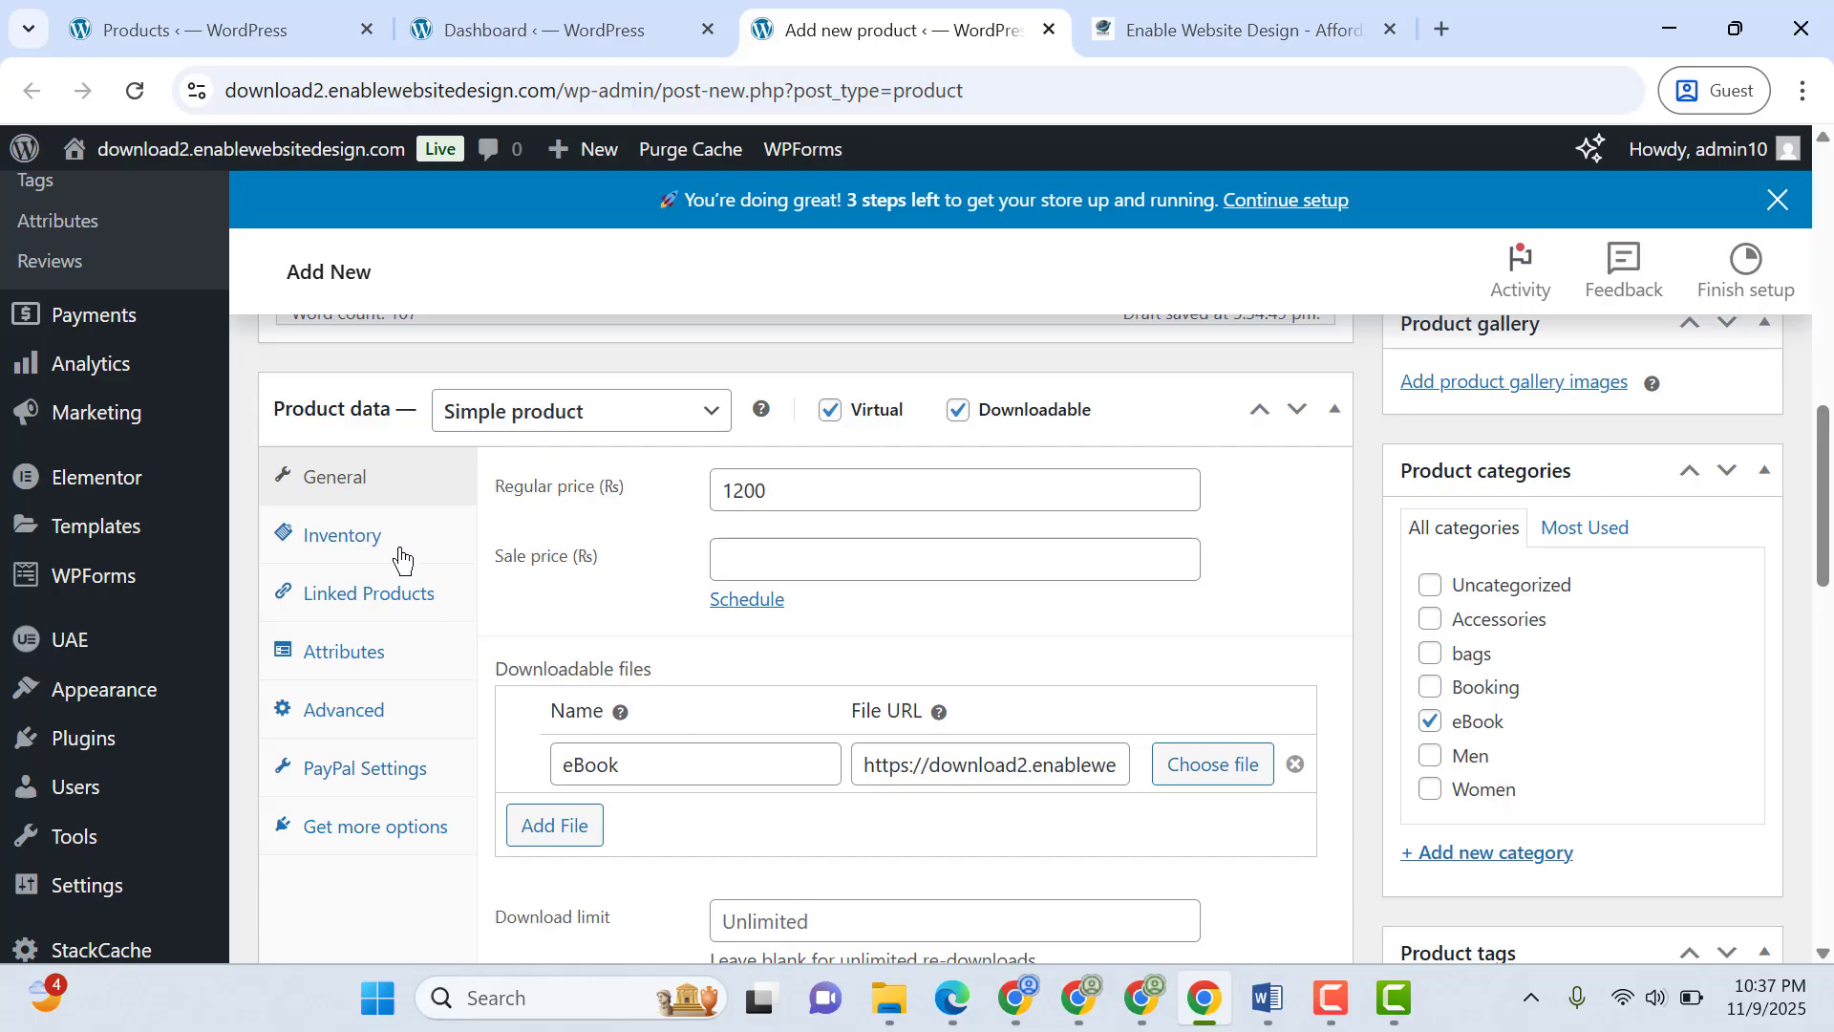
pyautogui.click(364, 715)
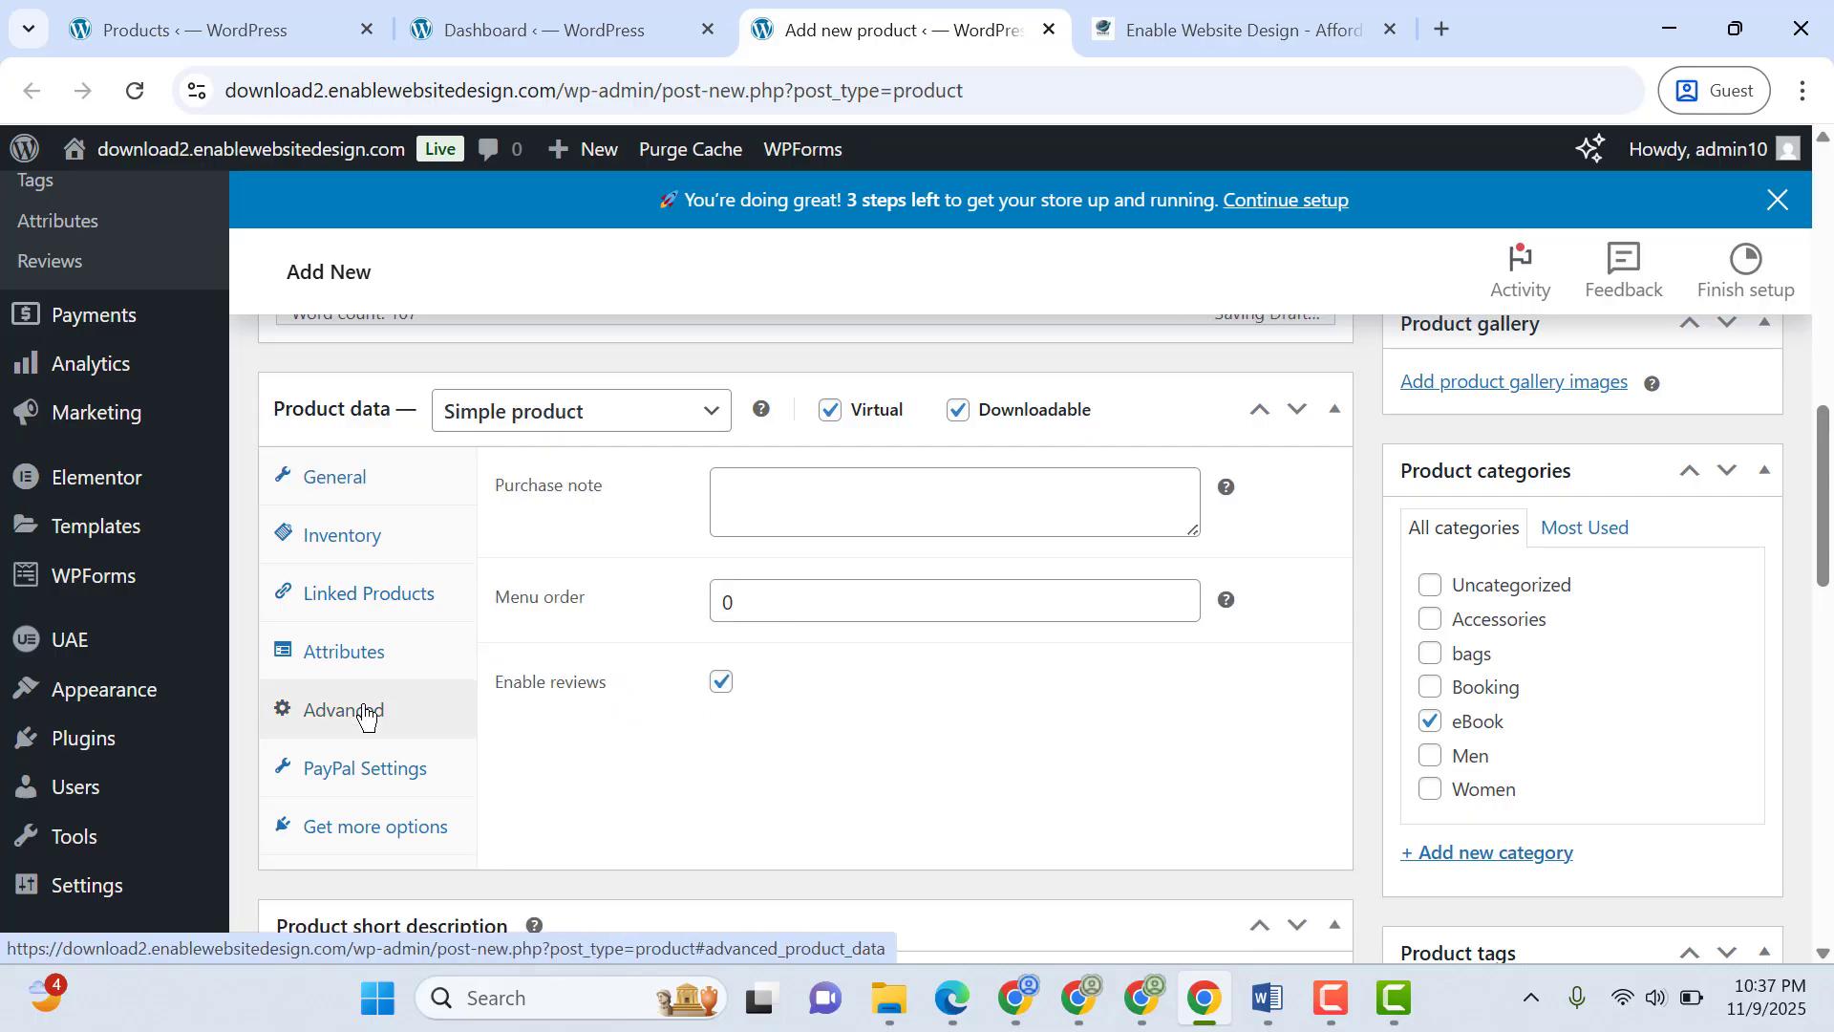
pyautogui.click(915, 496)
pyautogui.click(1268, 997)
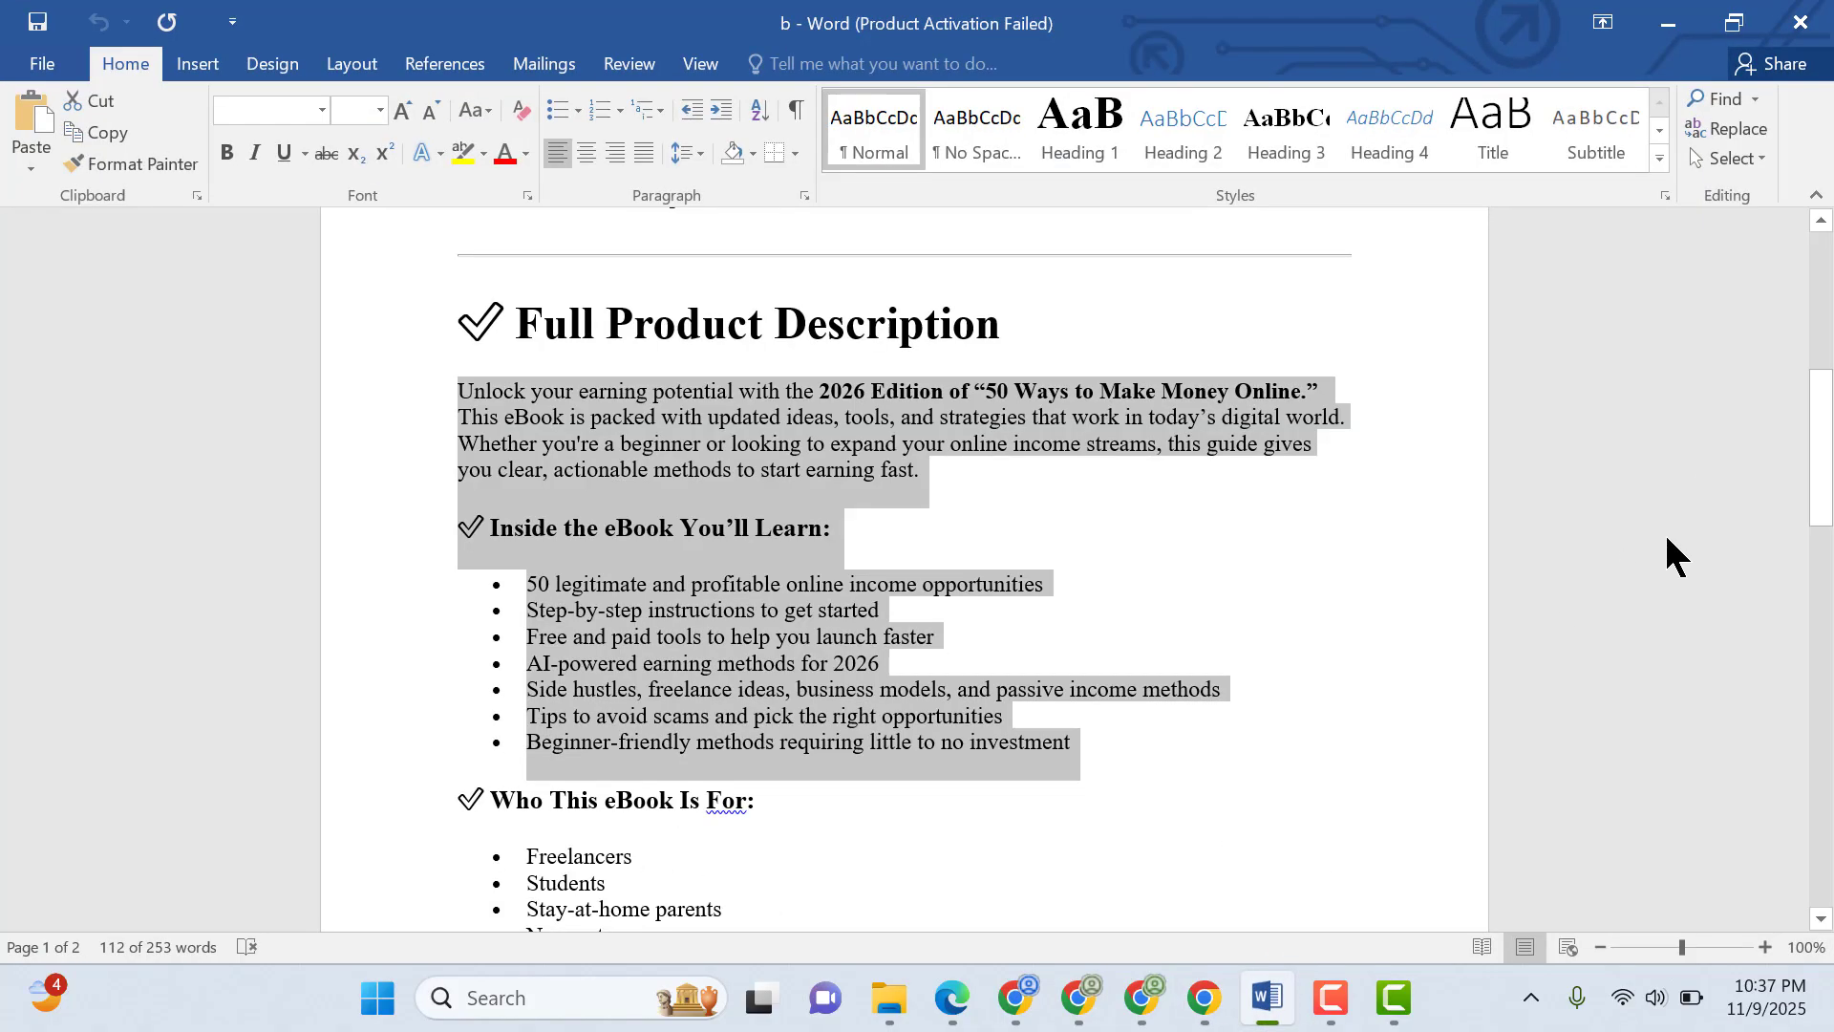
pyautogui.moveTo(1821, 473); pyautogui.dragTo(1822, 734)
pyautogui.moveTo(1298, 578); pyautogui.dragTo(433, 511)
pyautogui.hotkey('ctrl', 'c')
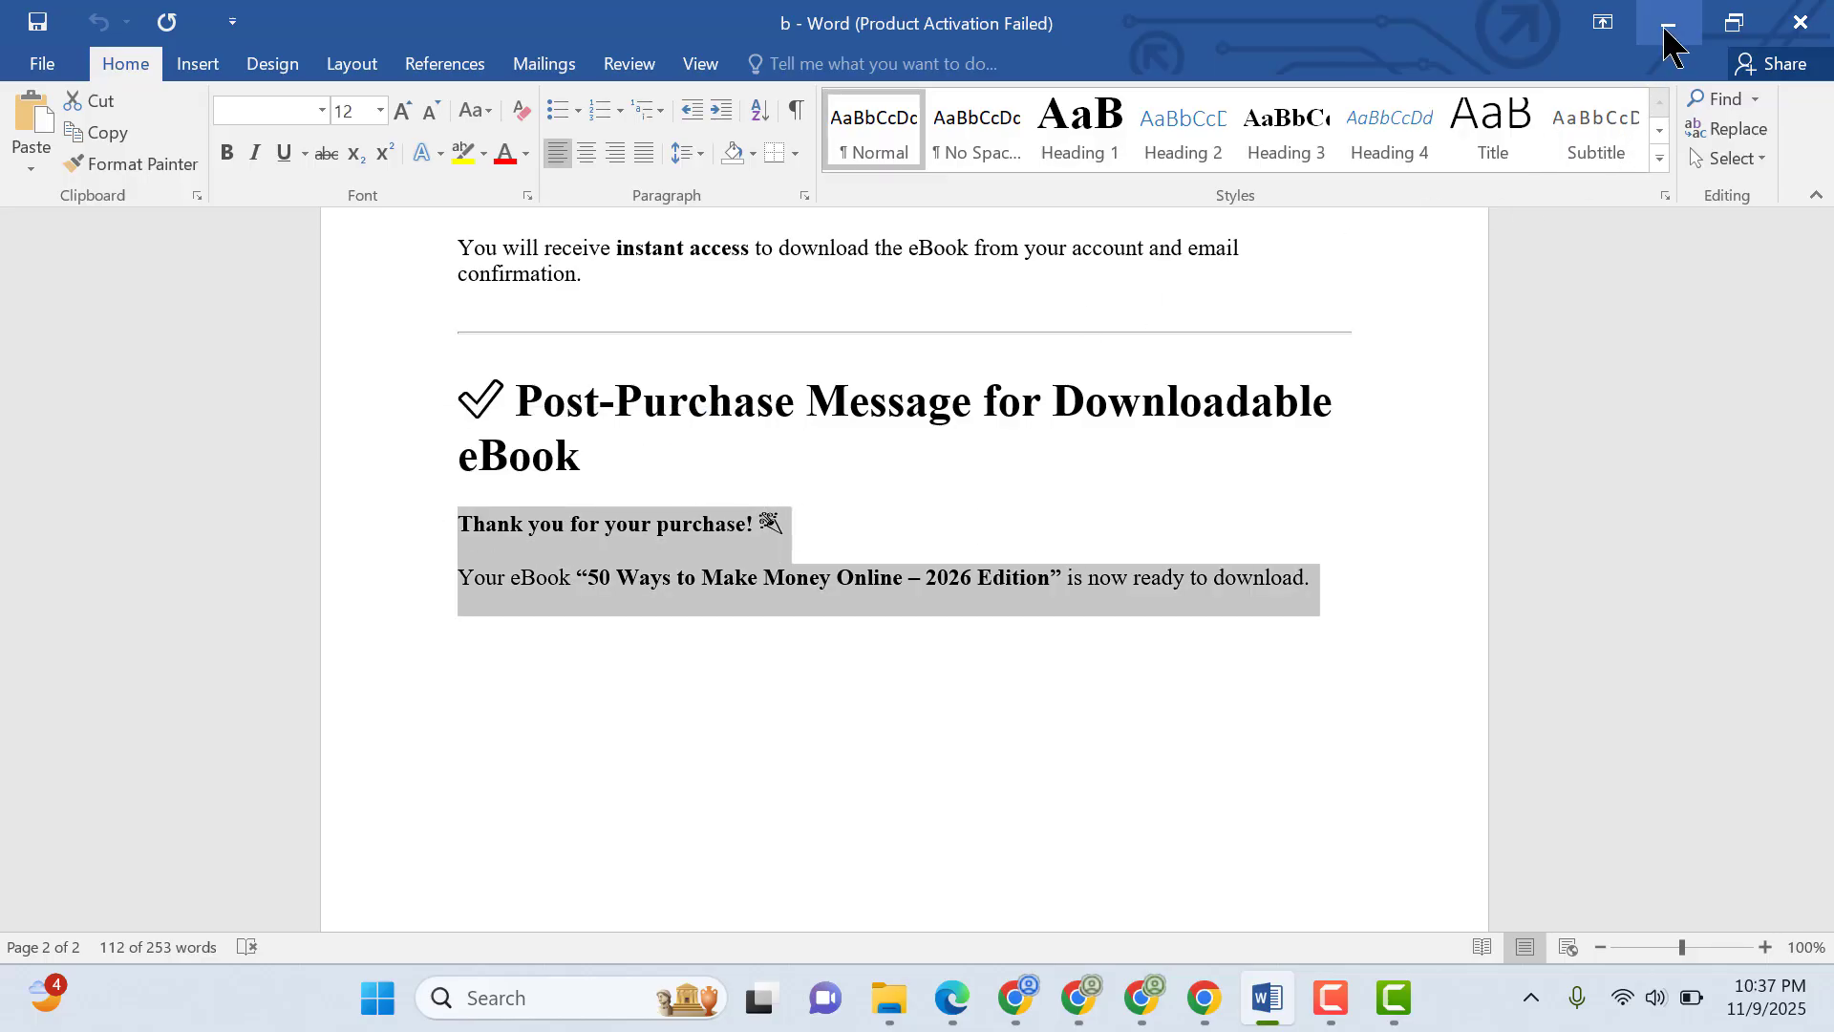
pyautogui.click(1667, 23)
pyautogui.hotkey('ctrl', 'v')
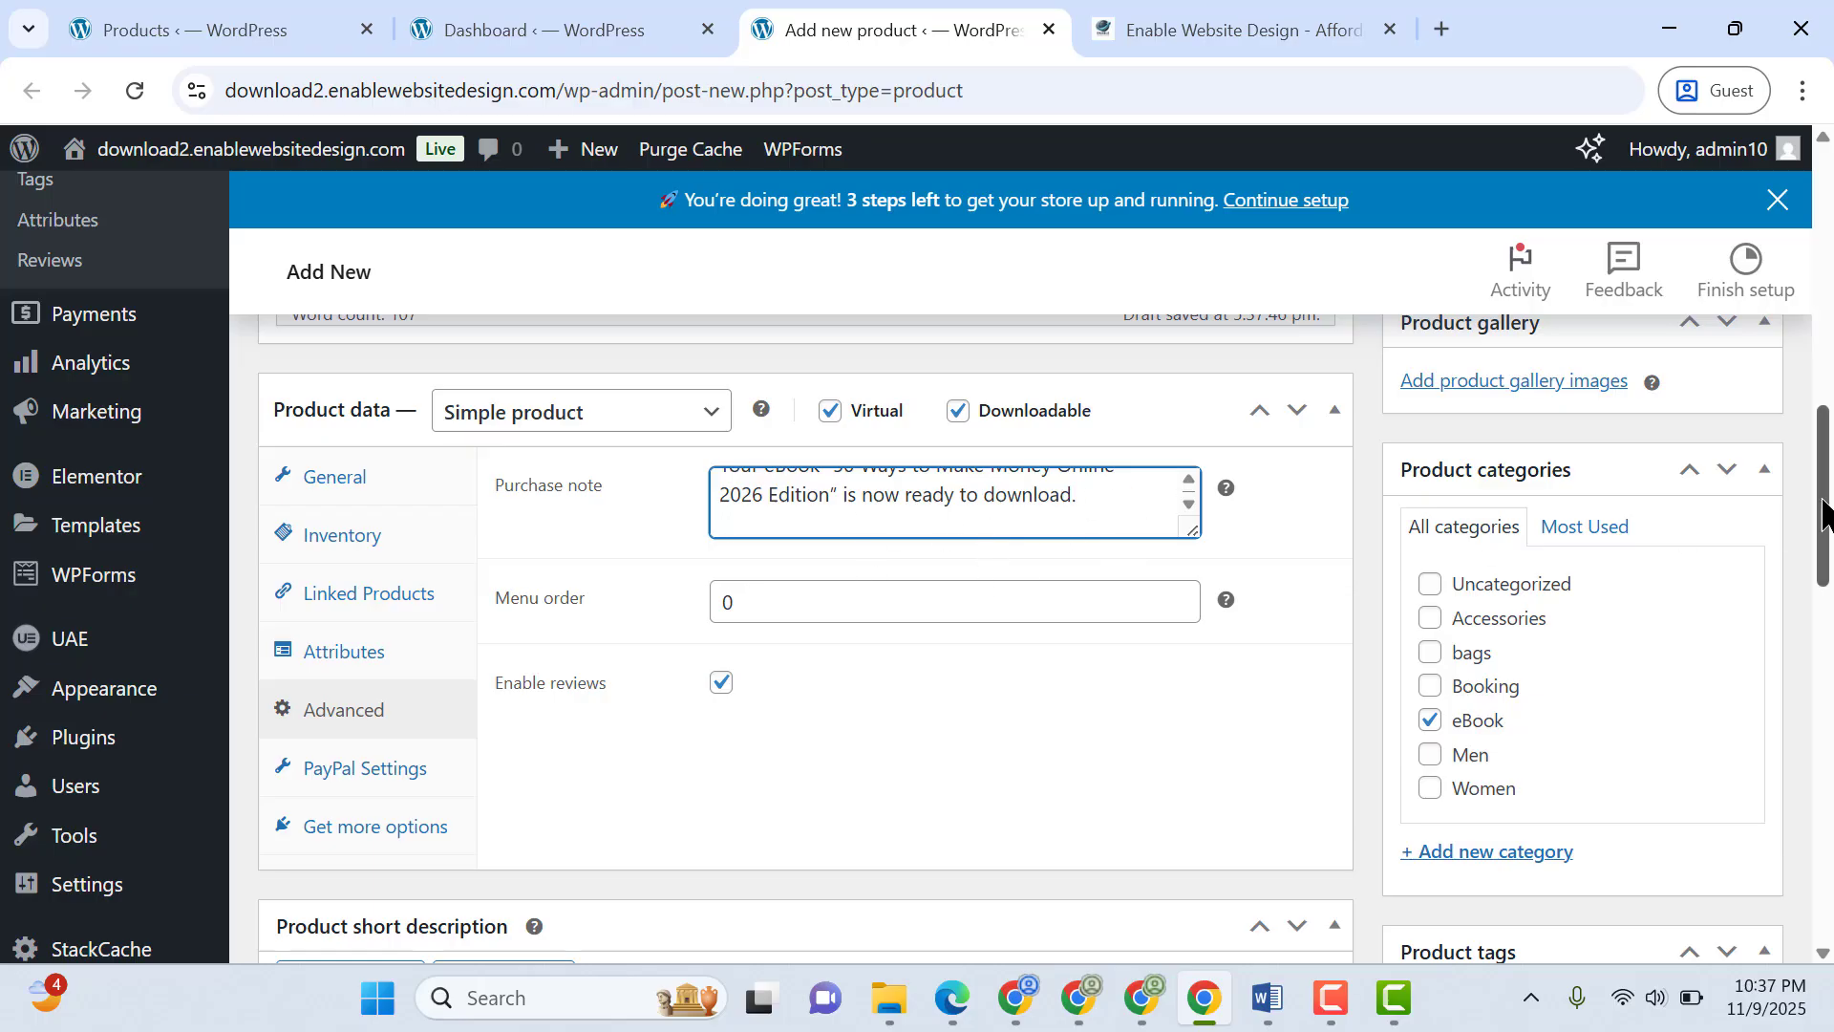
# Publish the eBook product
pyautogui.moveTo(1828, 509); pyautogui.dragTo(1828, 326)
pyautogui.click(1719, 469)
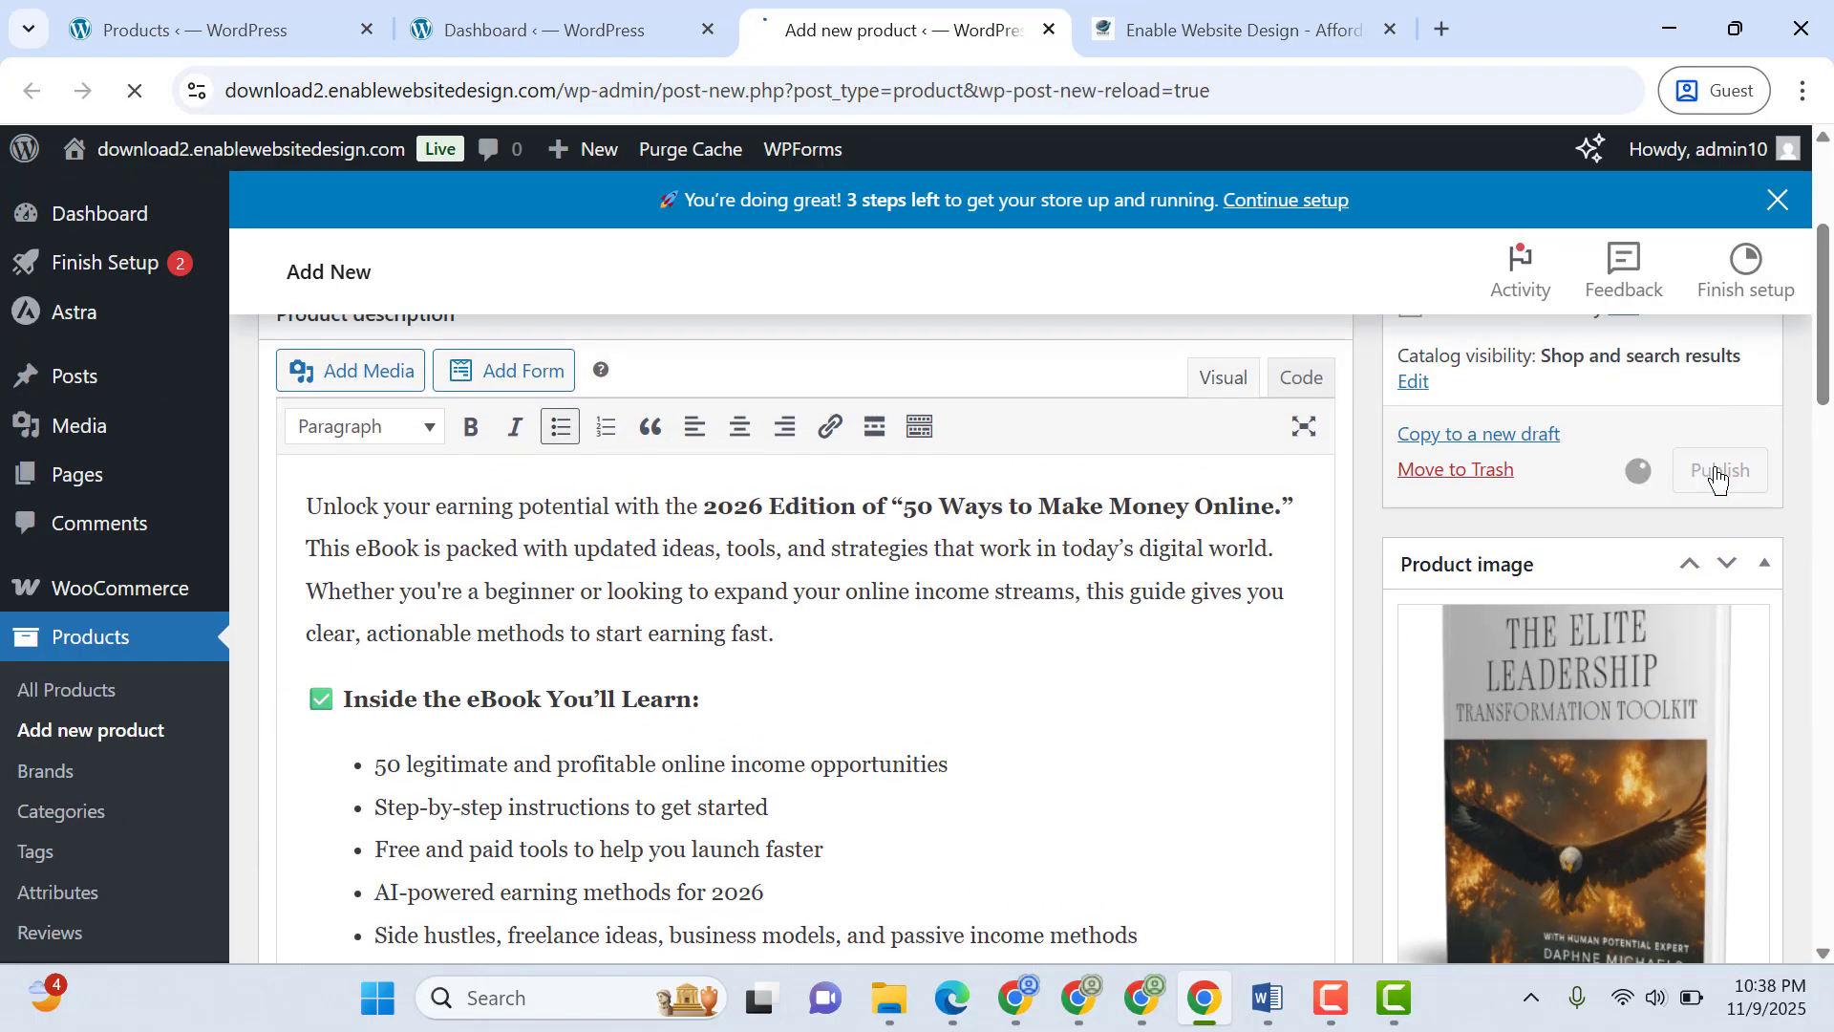
pyautogui.click(1329, 1009)
pyautogui.click(1727, 901)
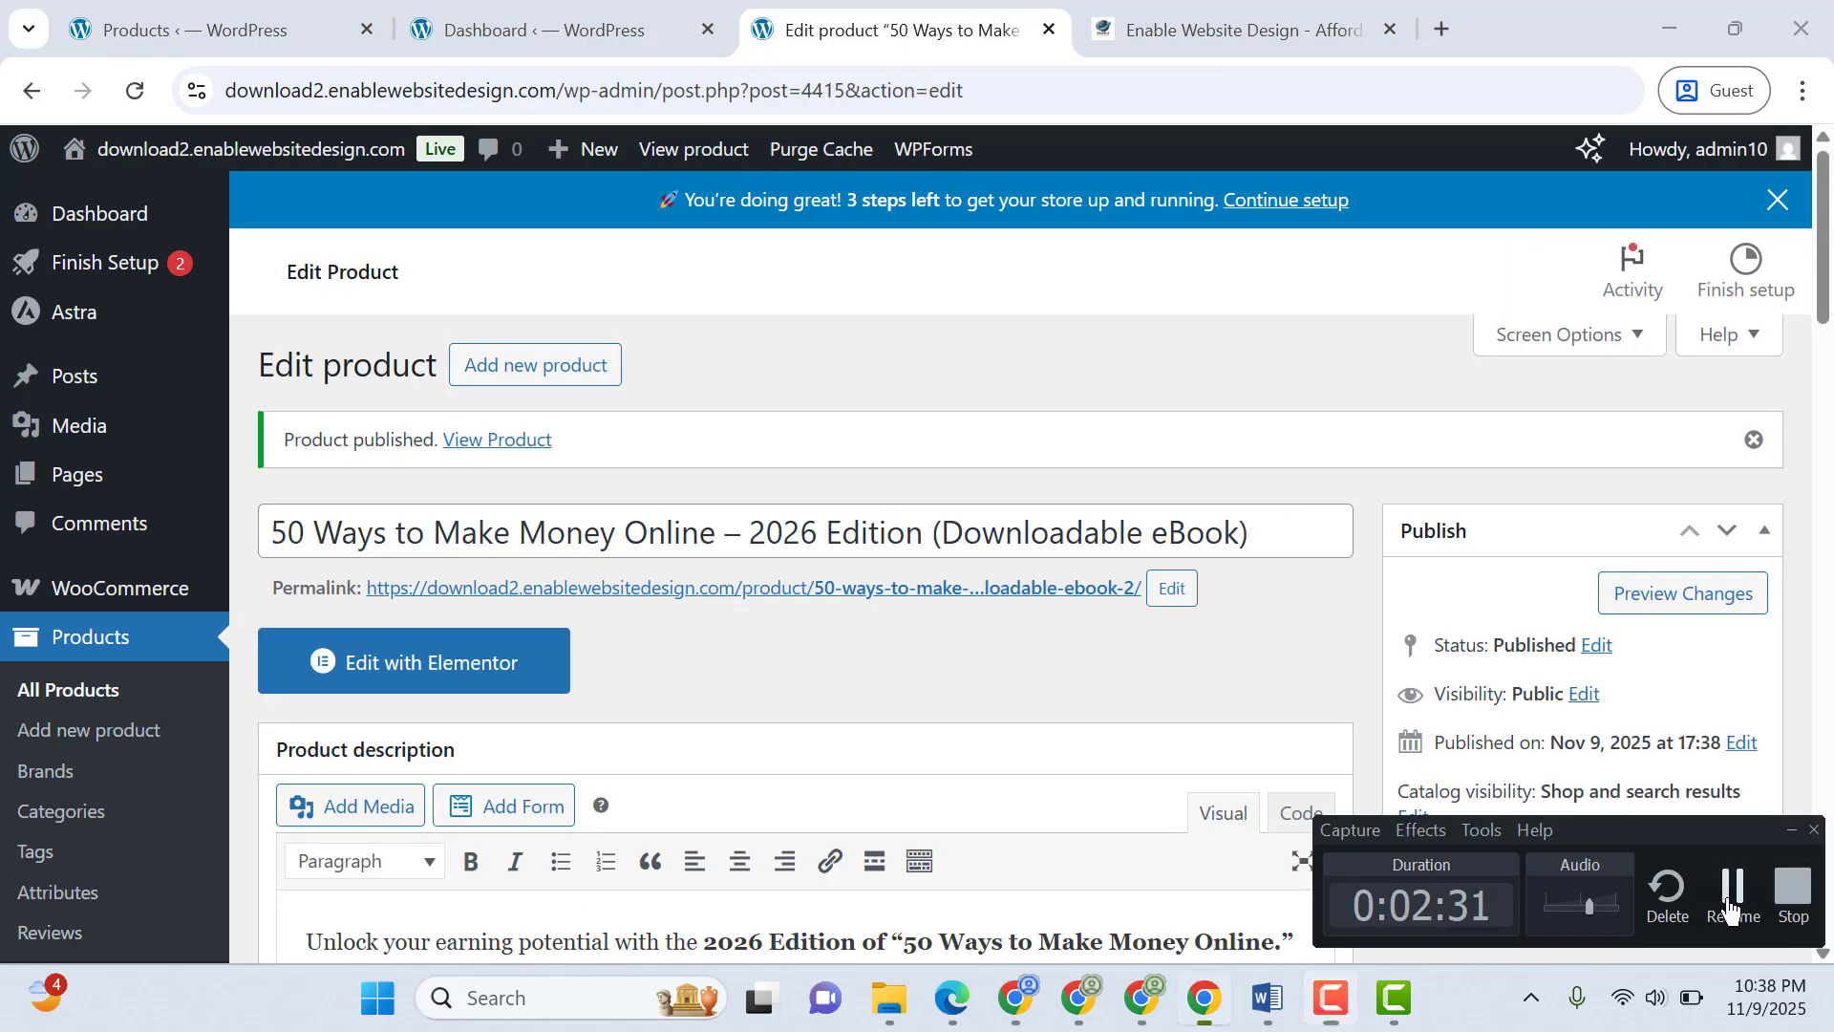
pyautogui.click(1729, 903)
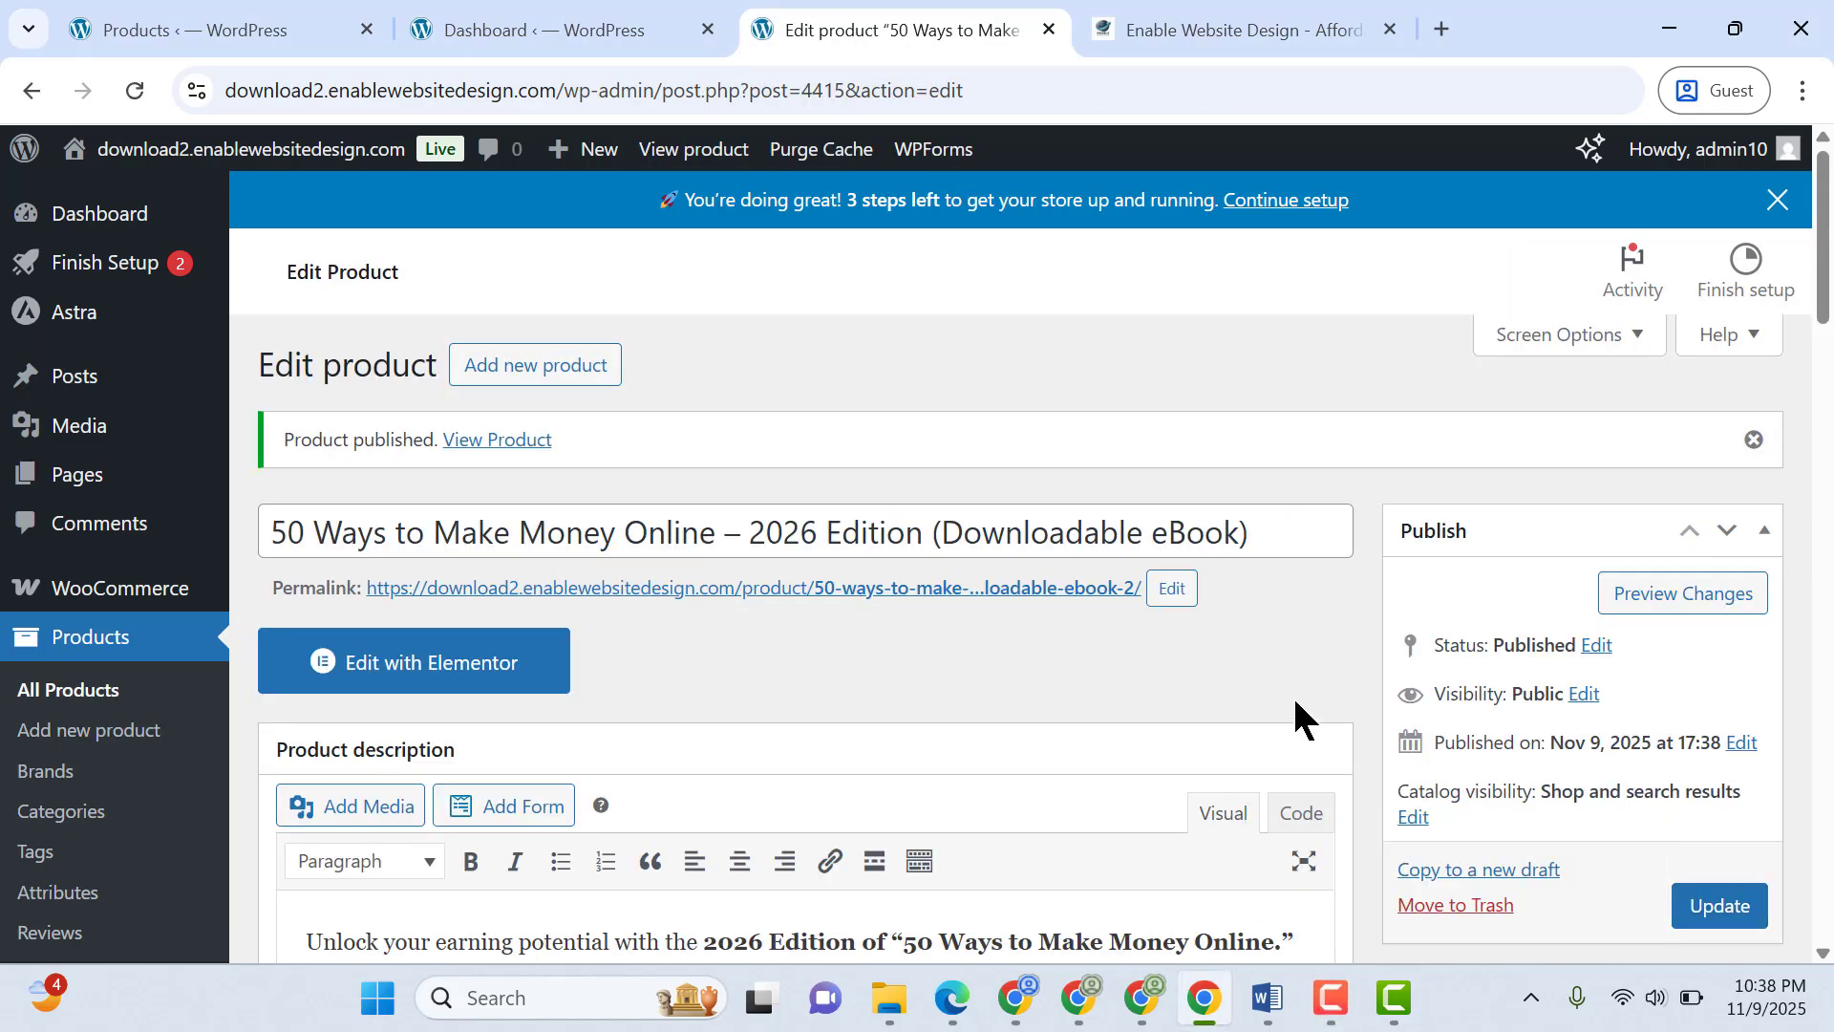
# View the published eBook product page in a new browser tab
pyautogui.rightClick(517, 441)
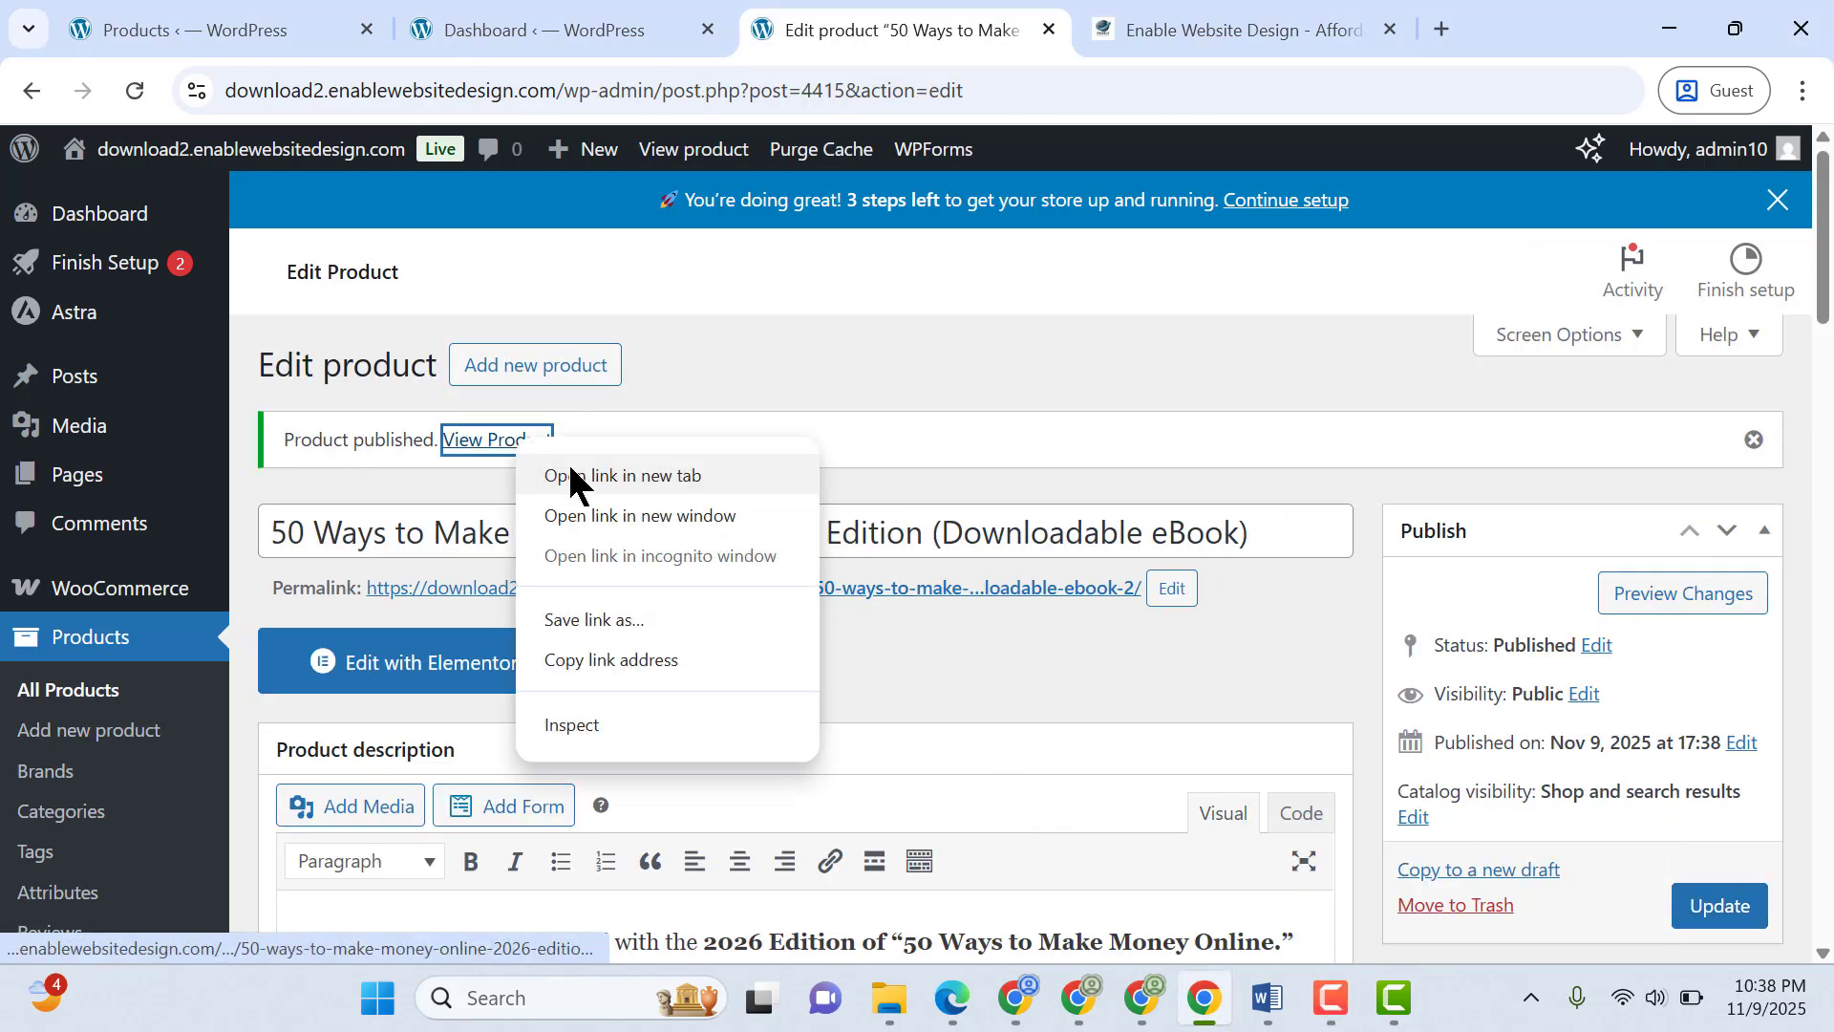
pyautogui.click(582, 474)
pyautogui.click(1137, 21)
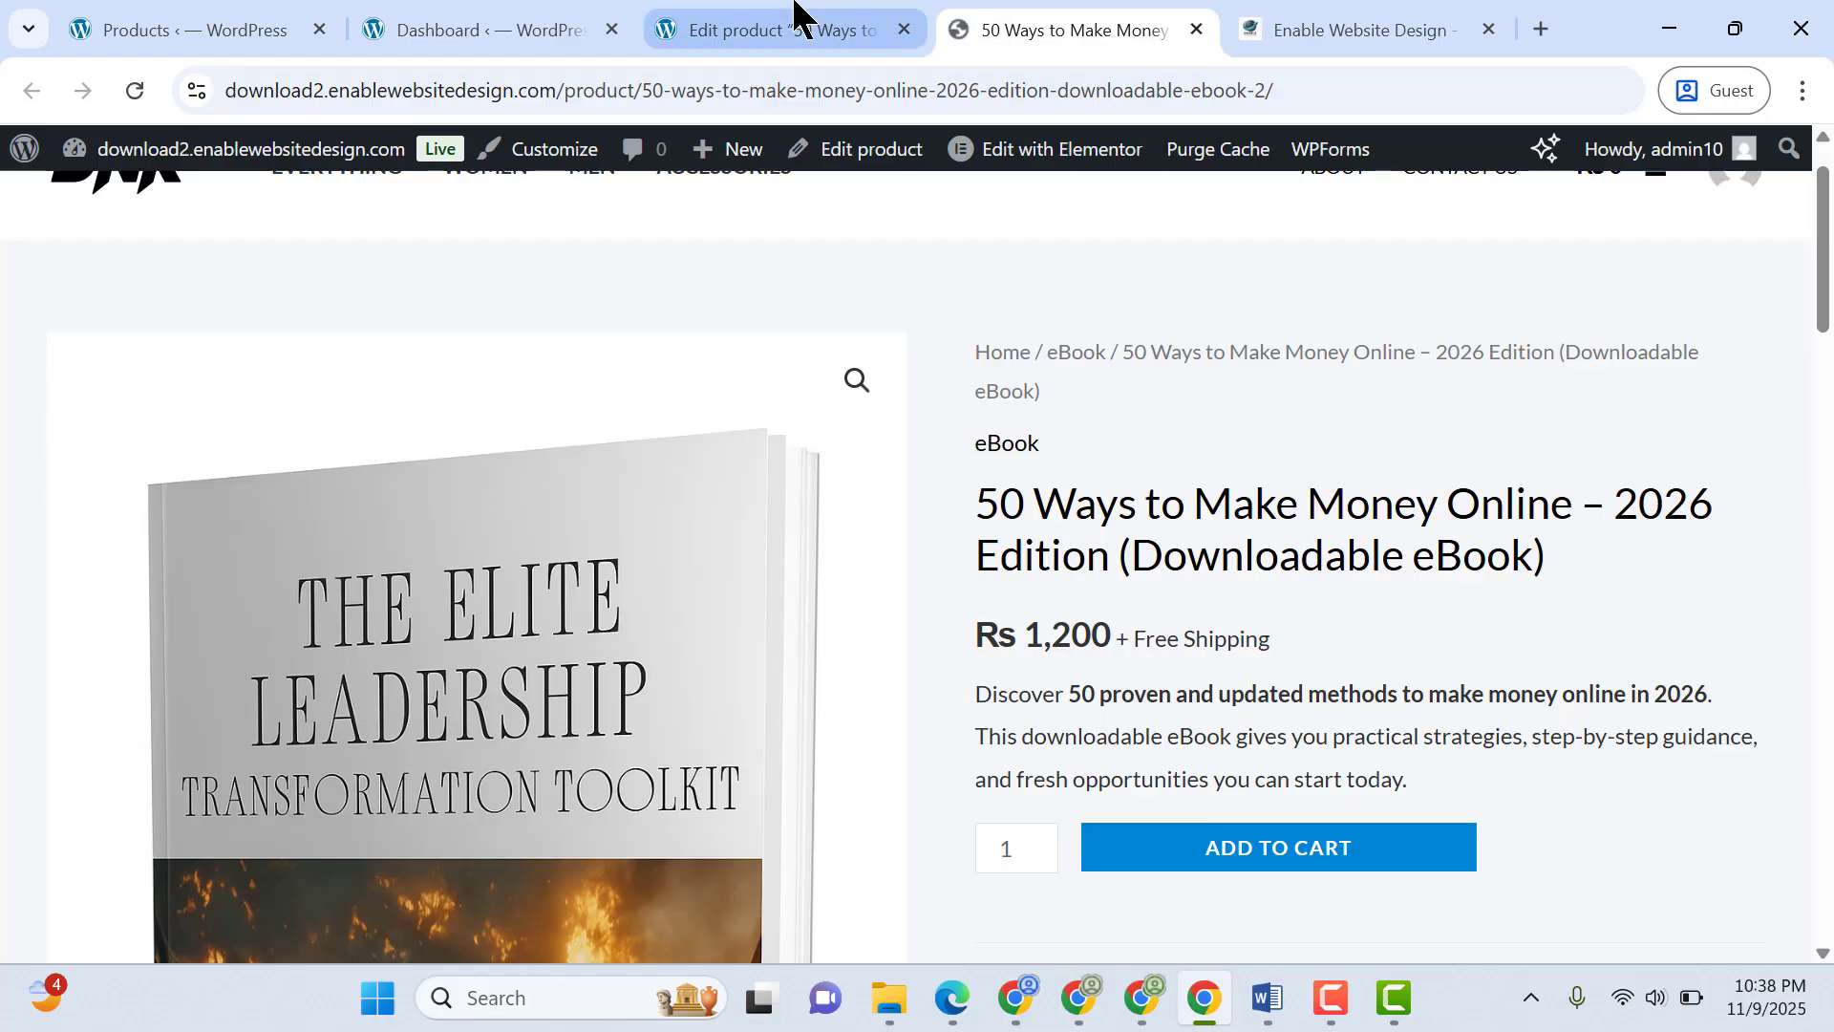
# Open the Add Plugins page from the WordPress admin in a new tab and search for paypal plugins
pyautogui.click(794, 14)
pyautogui.click(1822, 631)
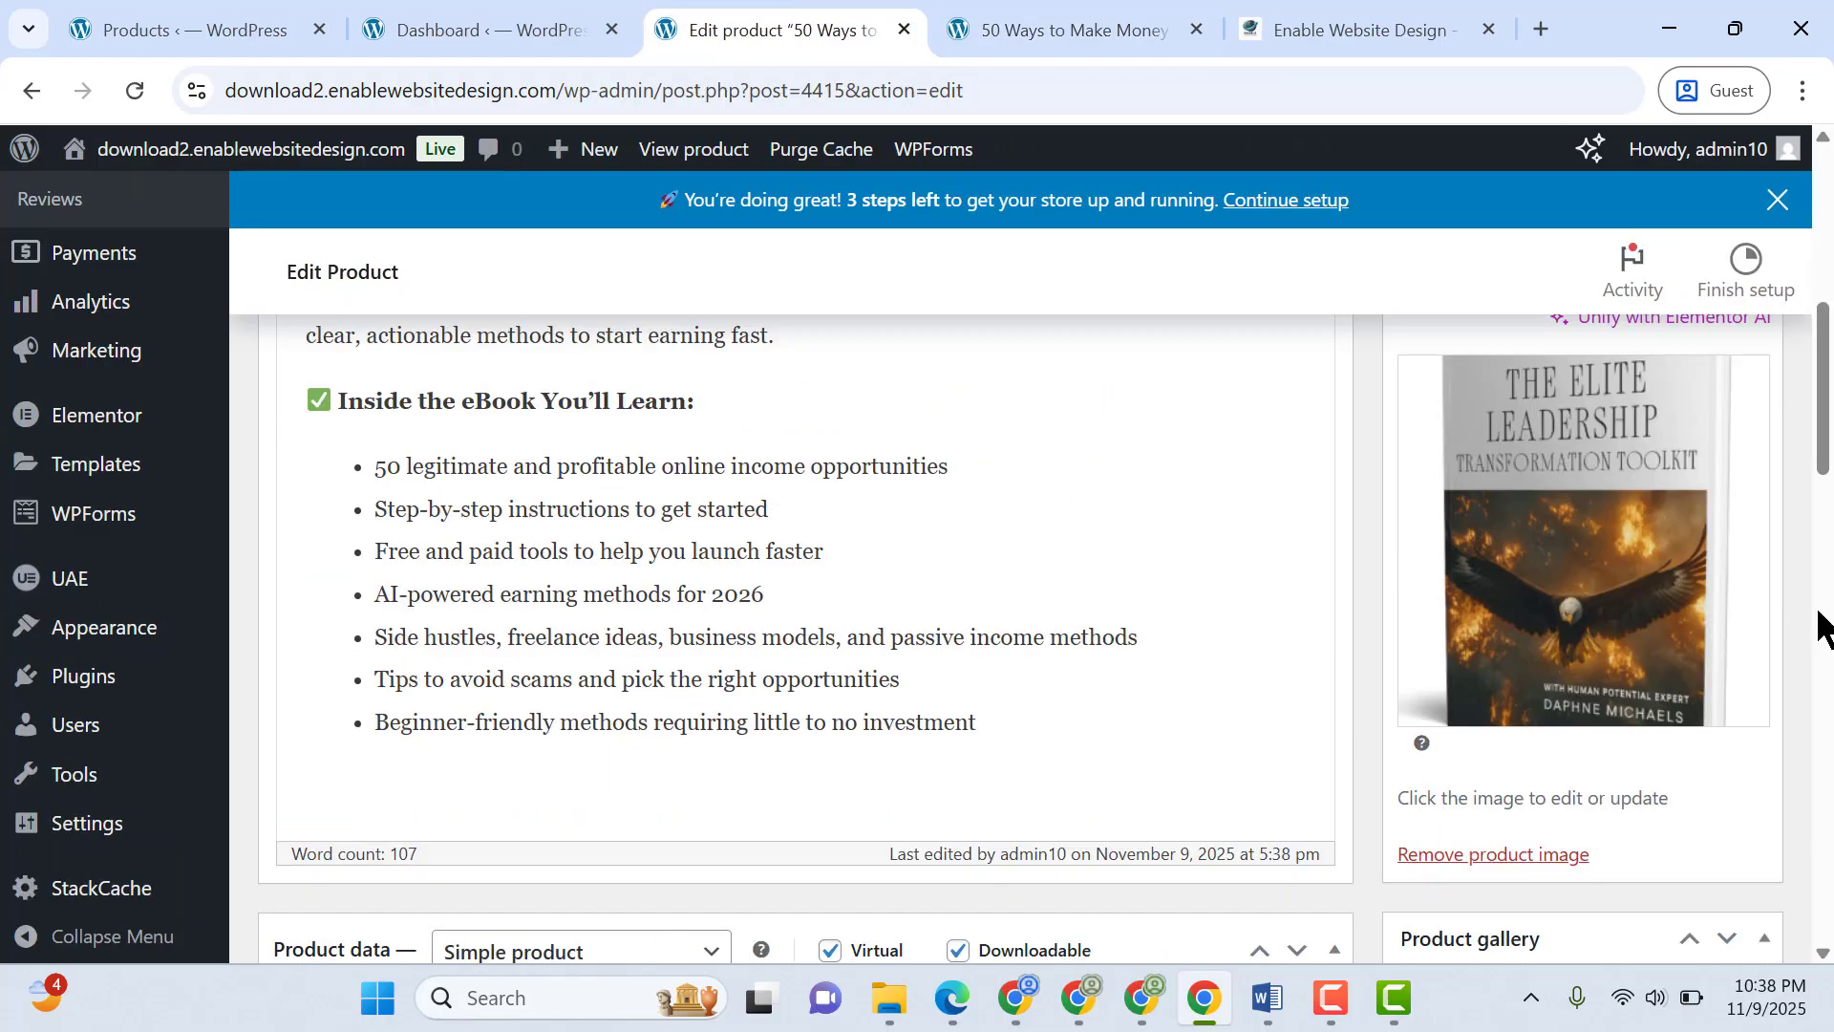
pyautogui.moveTo(194, 684)
pyautogui.rightClick(286, 730)
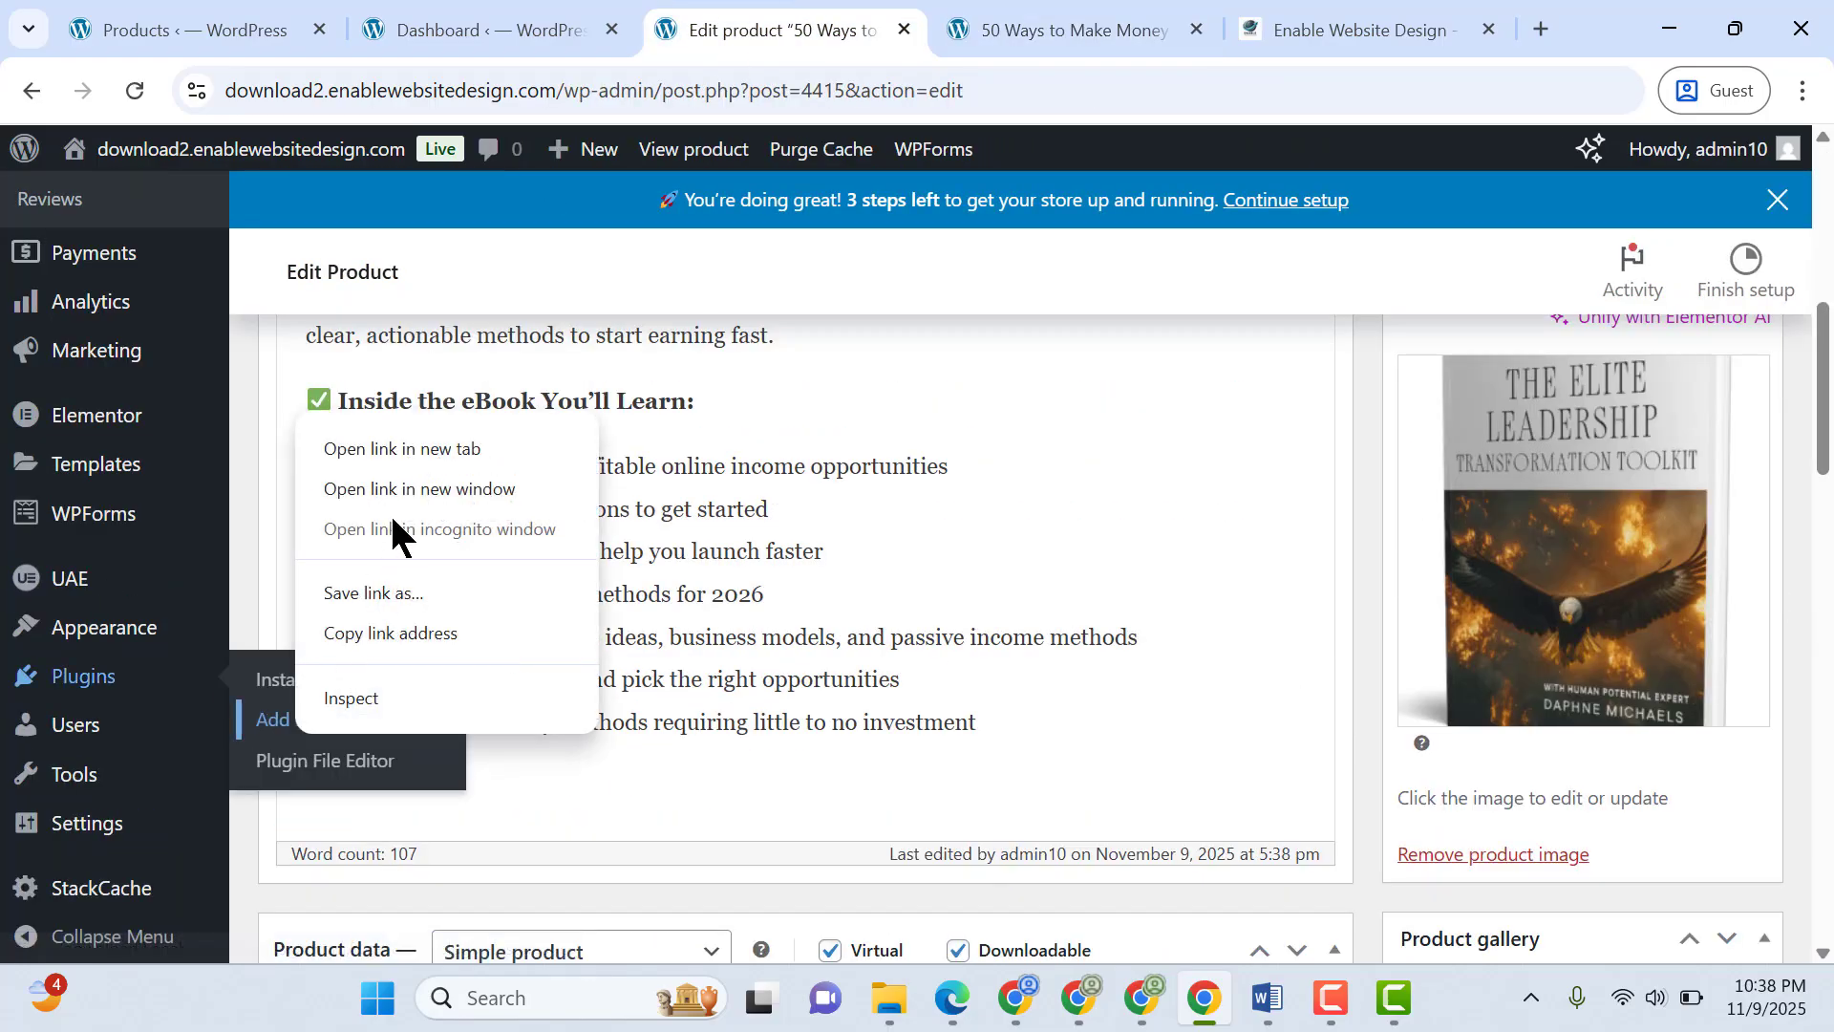
pyautogui.click(438, 450)
pyautogui.click(1114, 23)
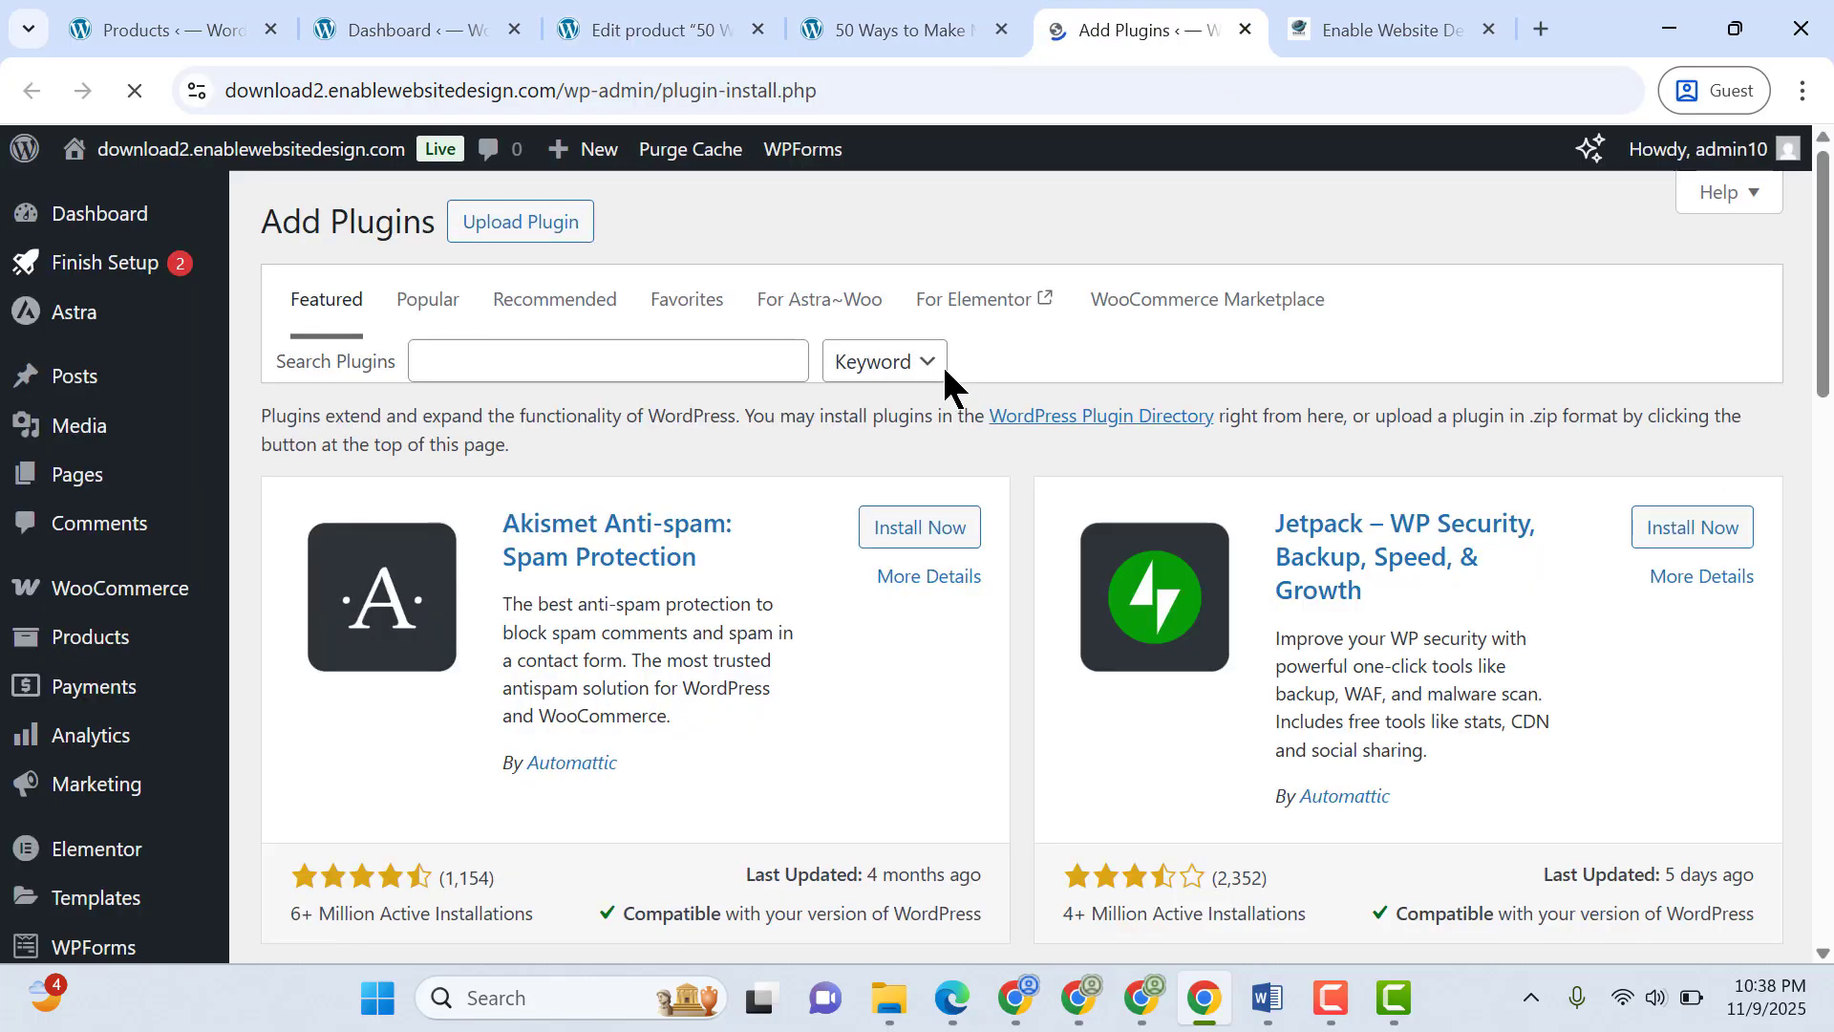
pyautogui.click(718, 366)
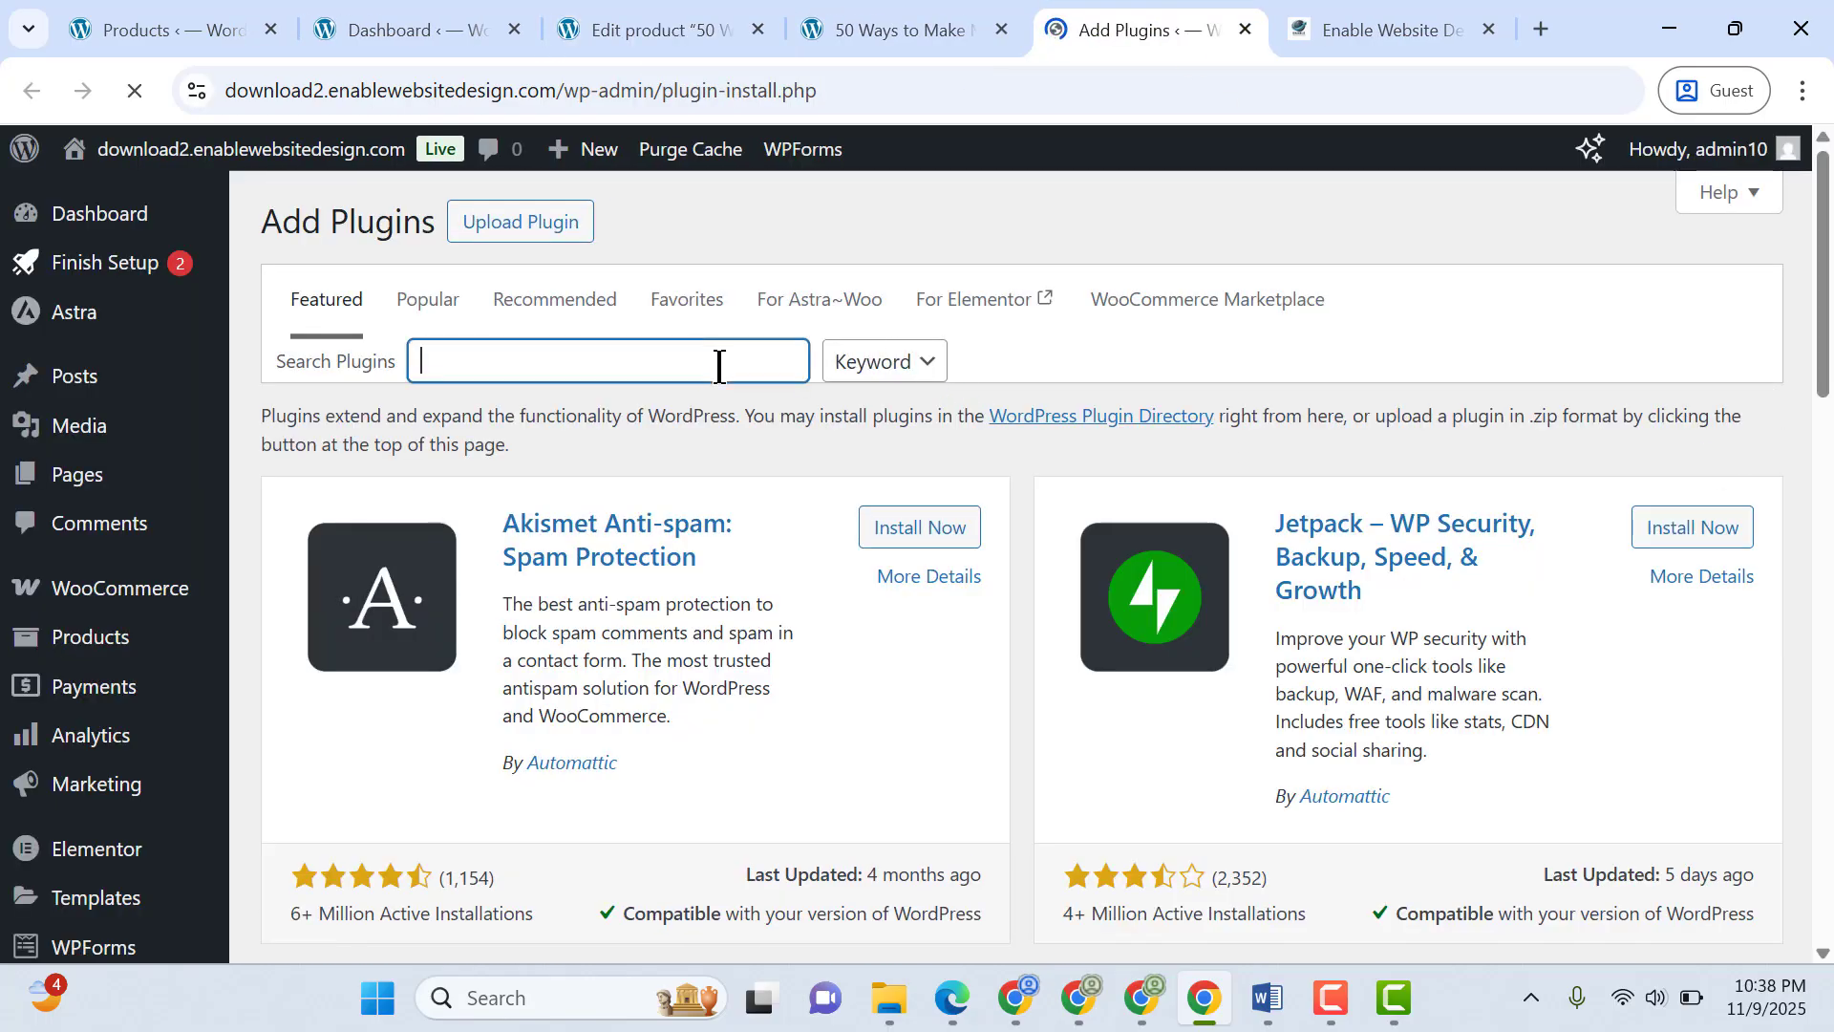
pyautogui.write('paypal')
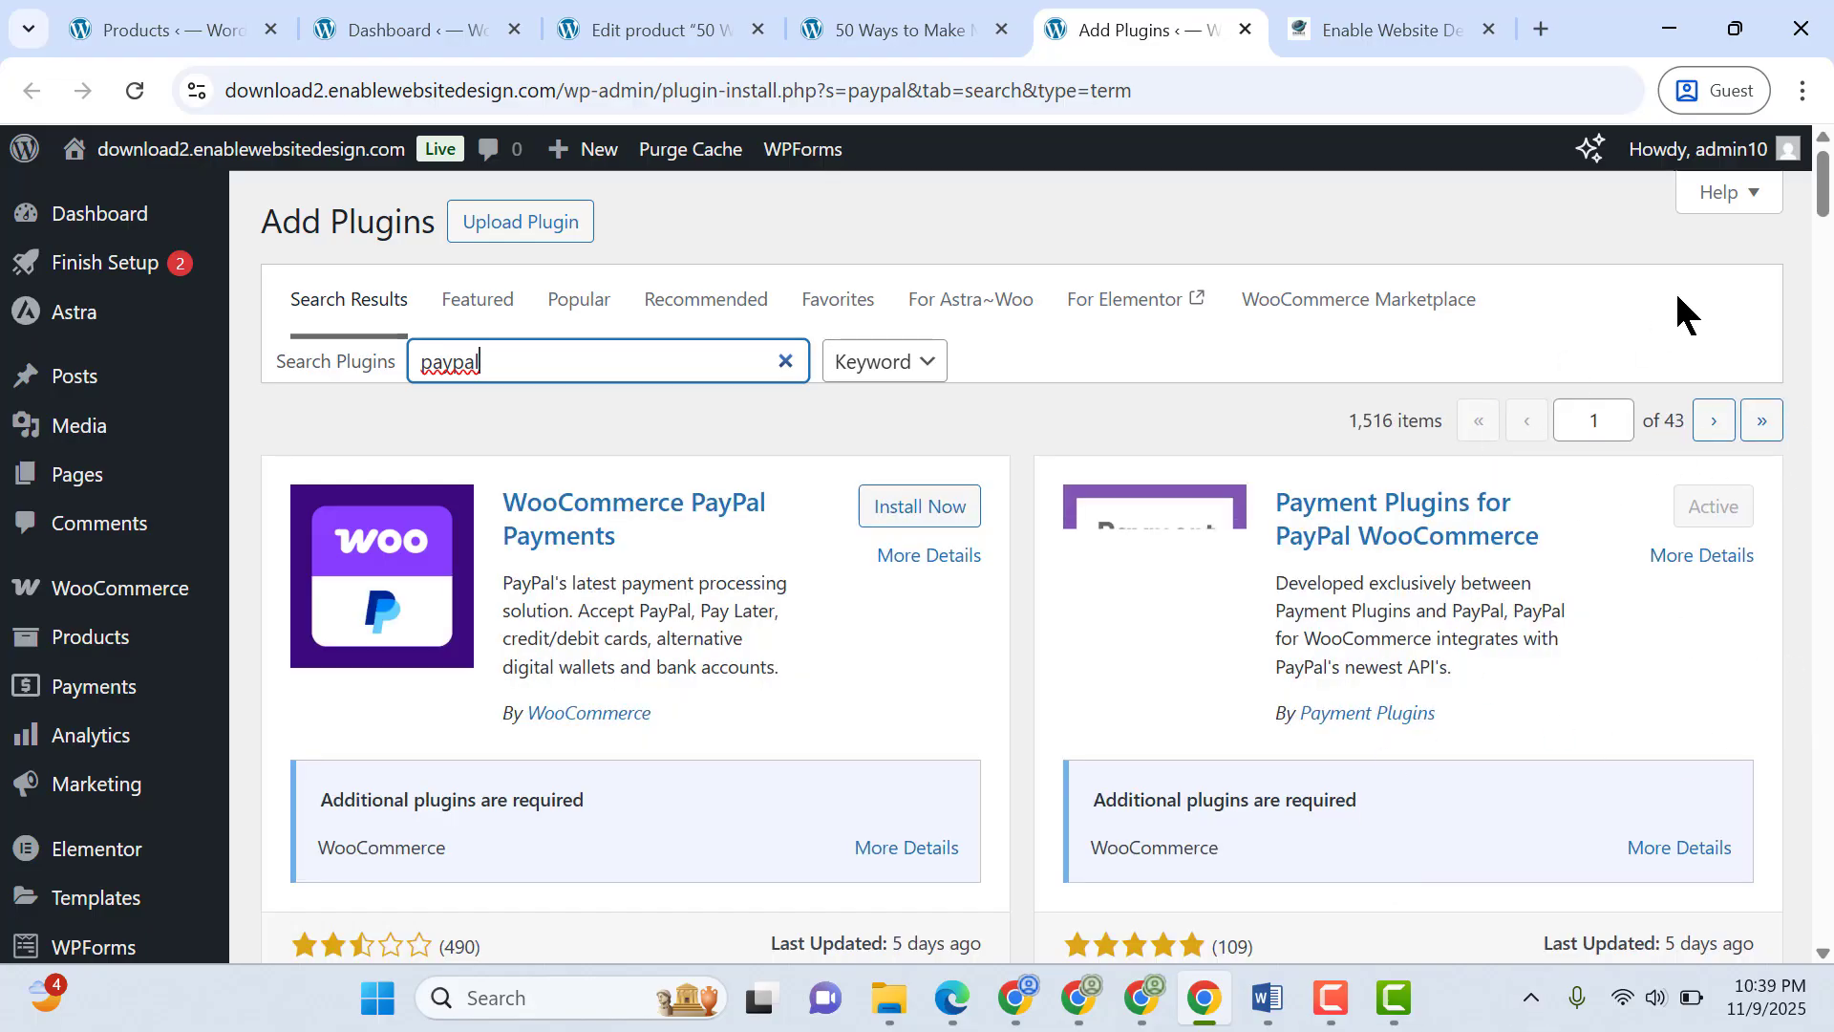
pyautogui.scroll(-1, 1828, 206)
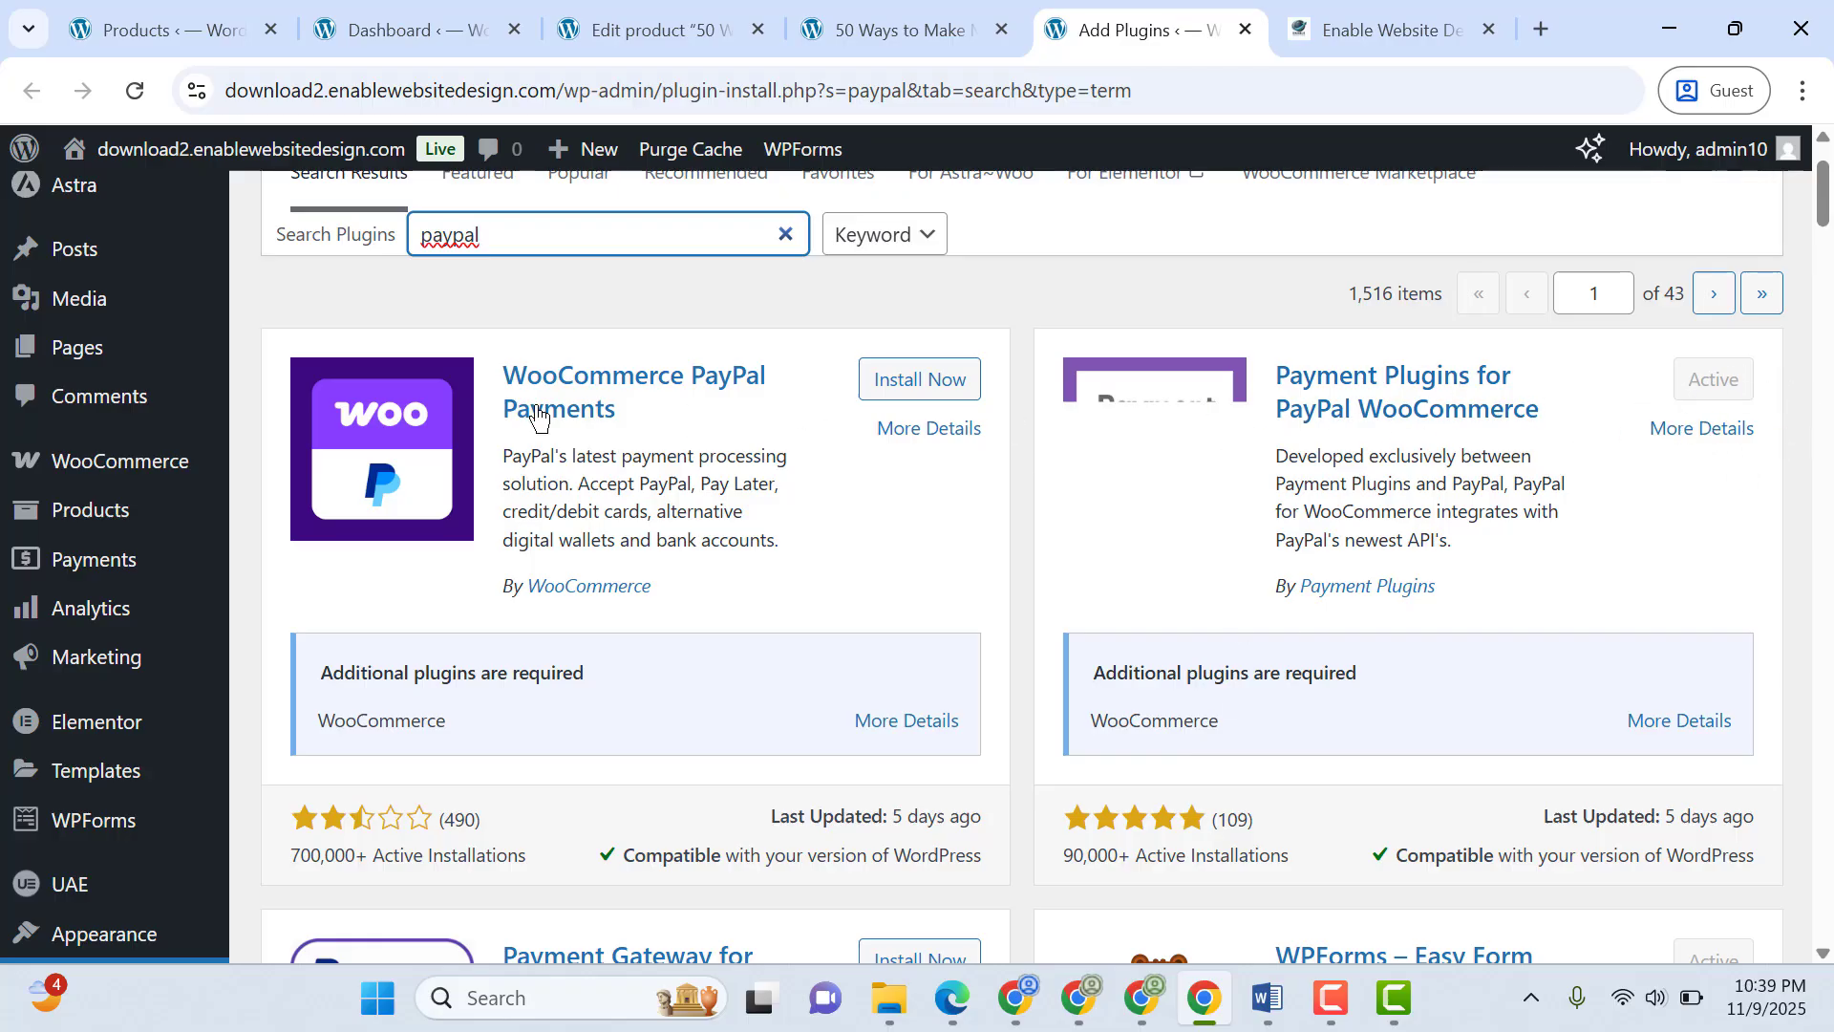
# Open the PayPal by Payment Plugins API settings and examine the environment, PayPal connection, client ID, secret key and webhook fields
pyautogui.moveTo(177, 468)
pyautogui.click(324, 542)
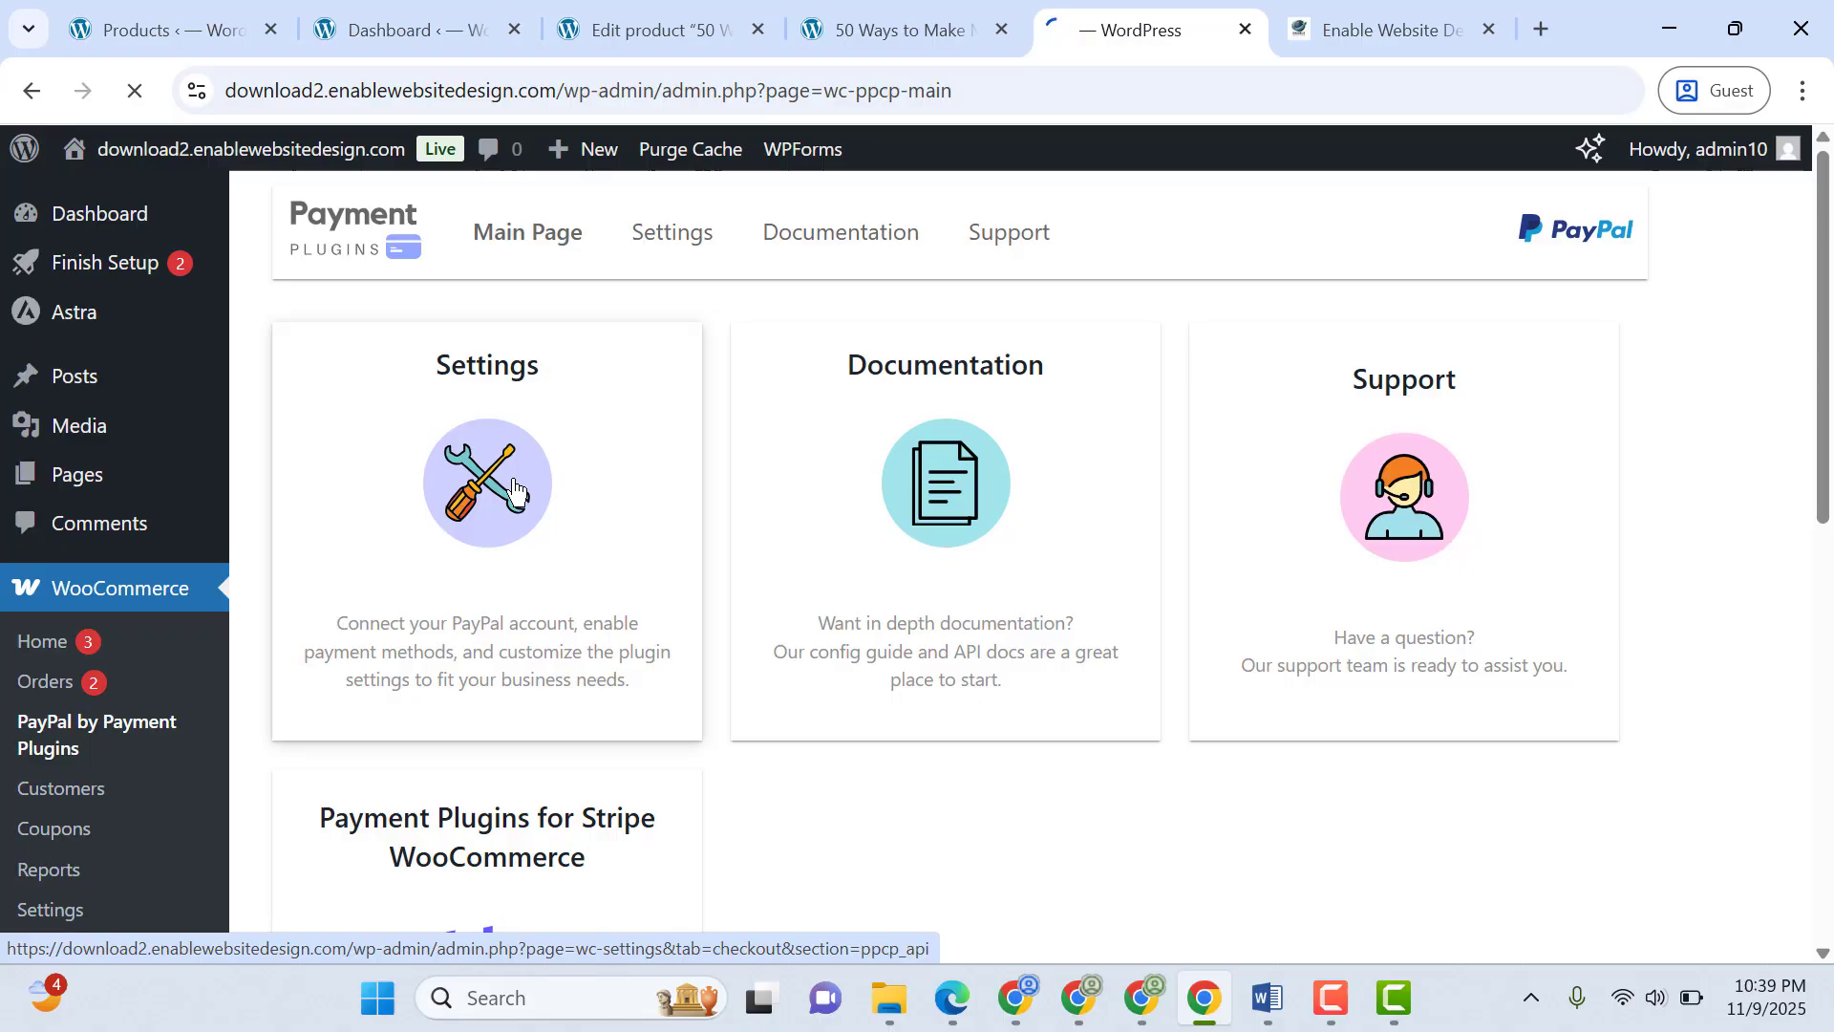
pyautogui.click(514, 490)
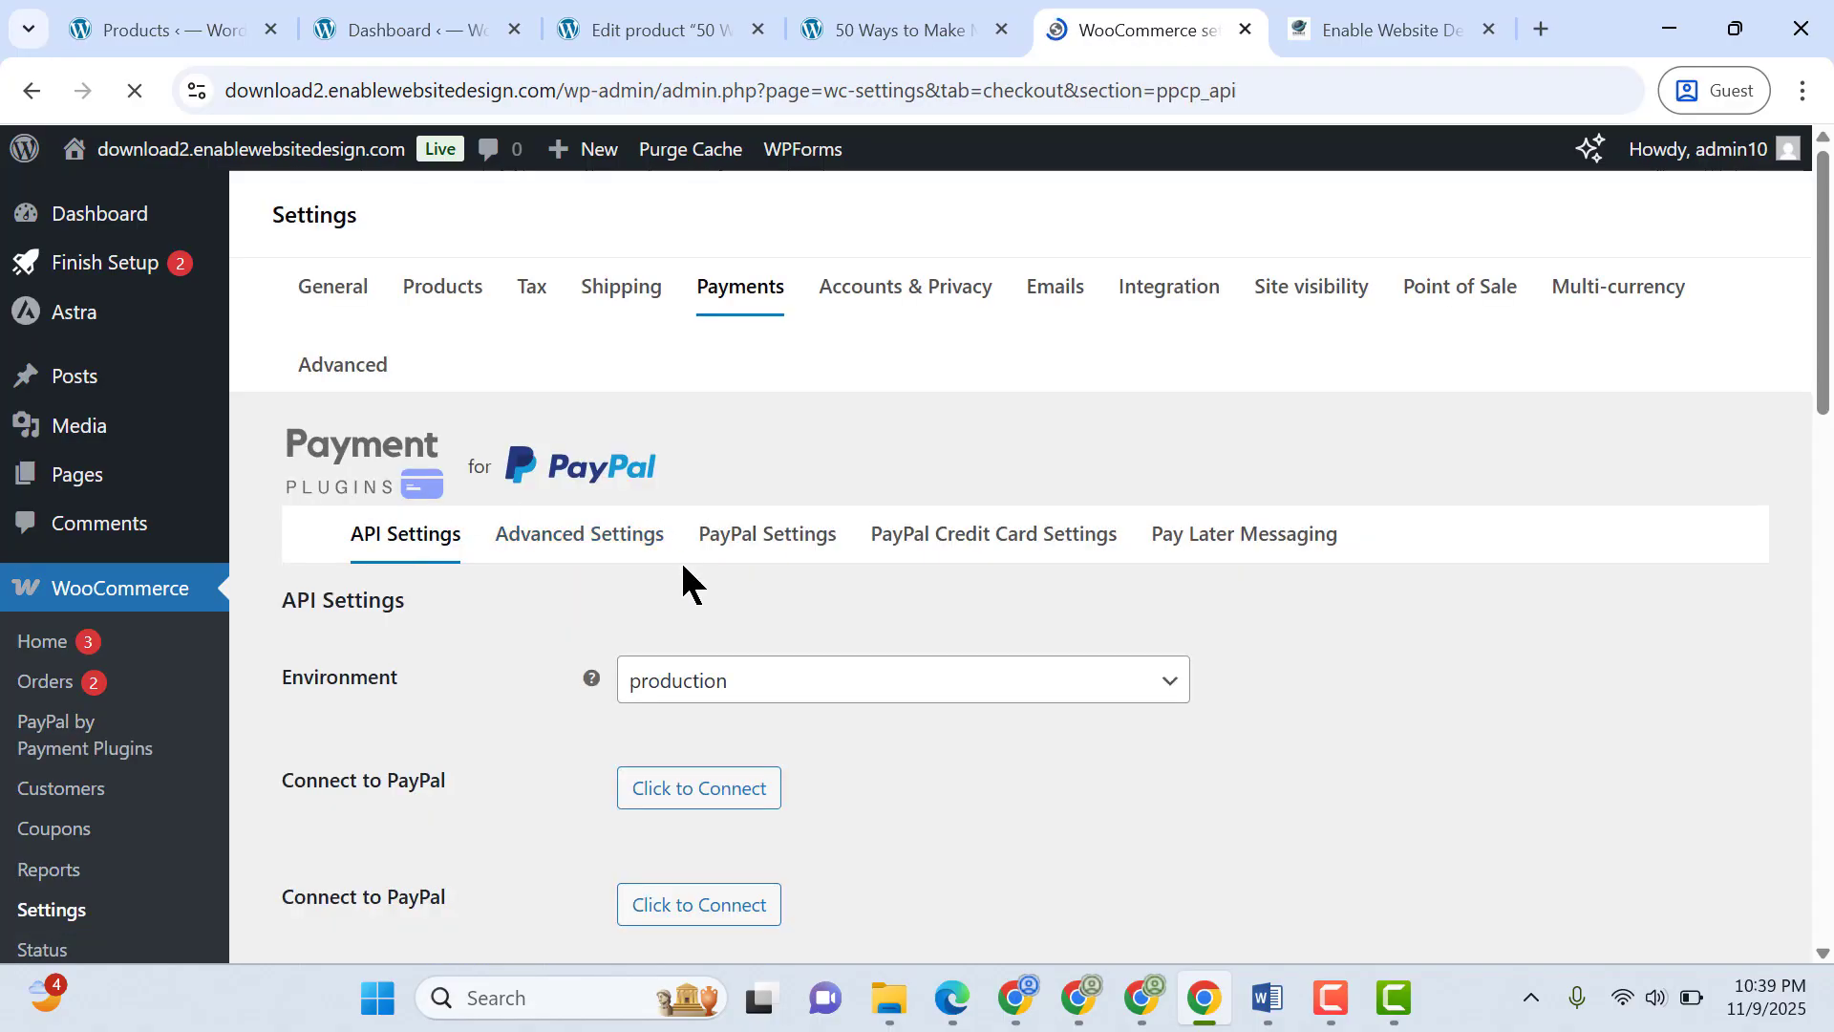
pyautogui.scroll(-1, 1781, 383)
pyautogui.scroll(-3, 874, 508)
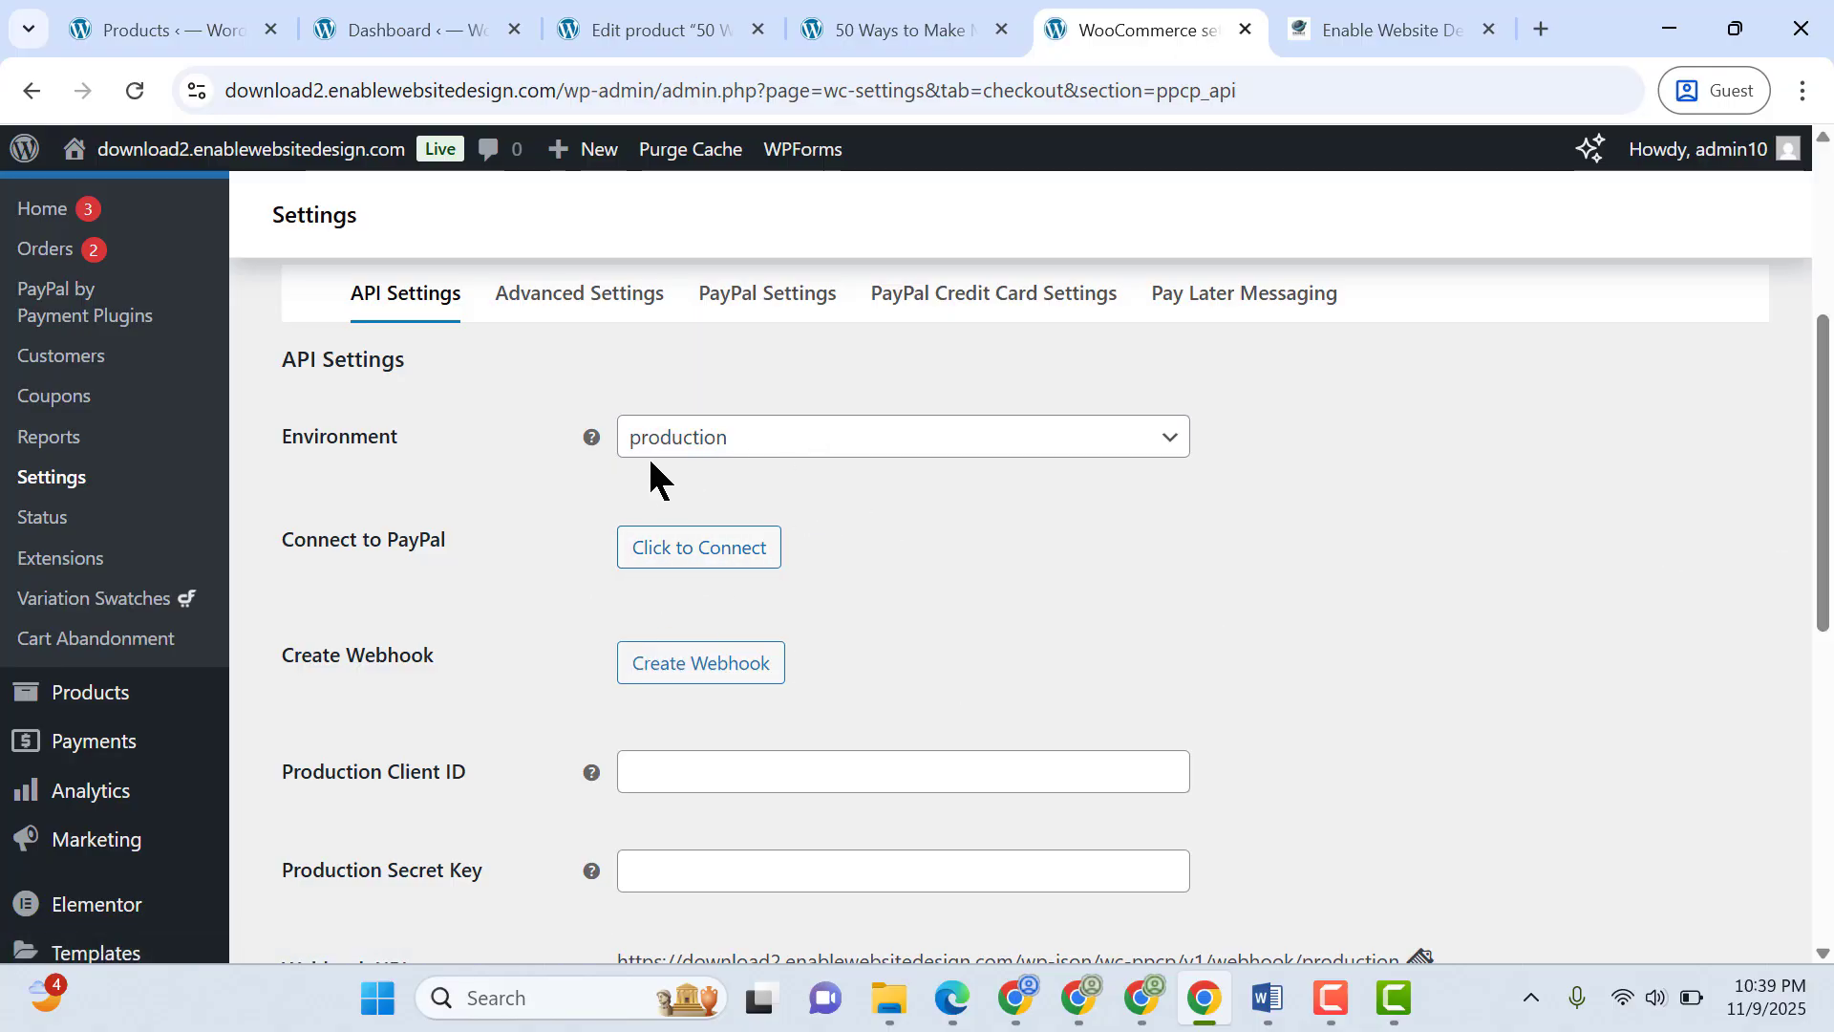
pyautogui.click(793, 449)
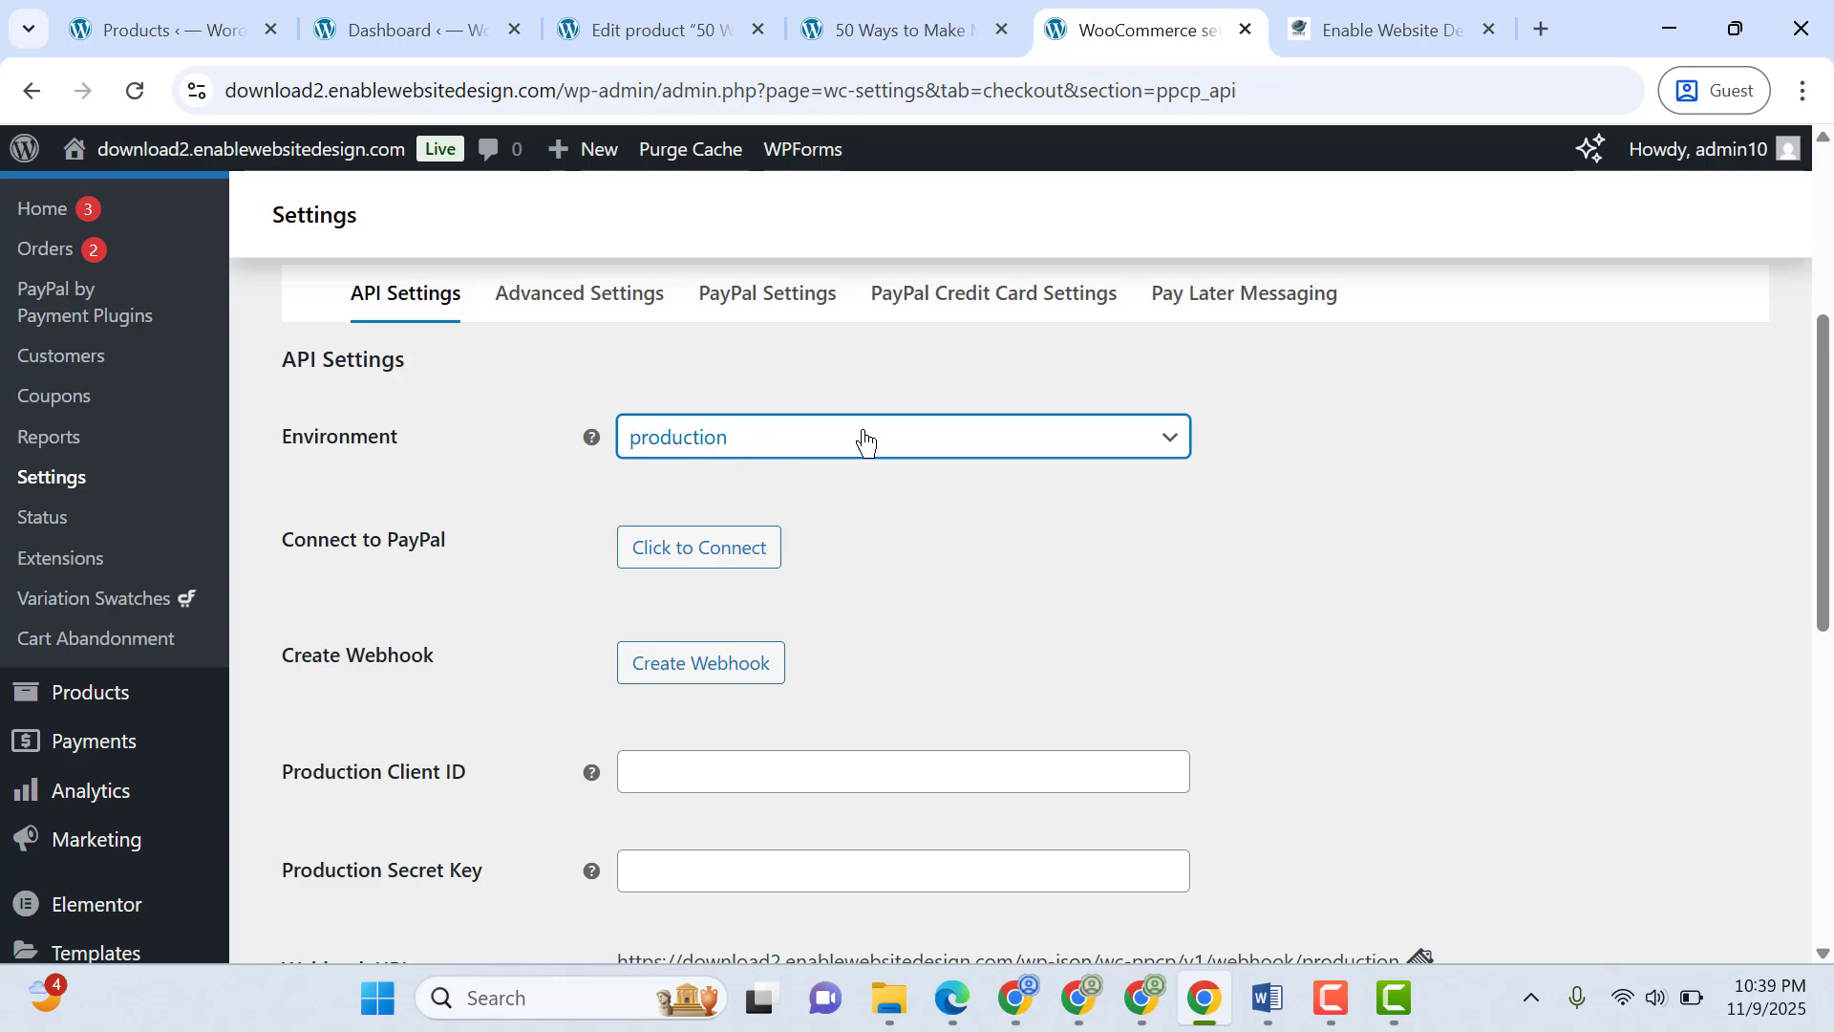
pyautogui.moveTo(1822, 420); pyautogui.dragTo(1822, 426)
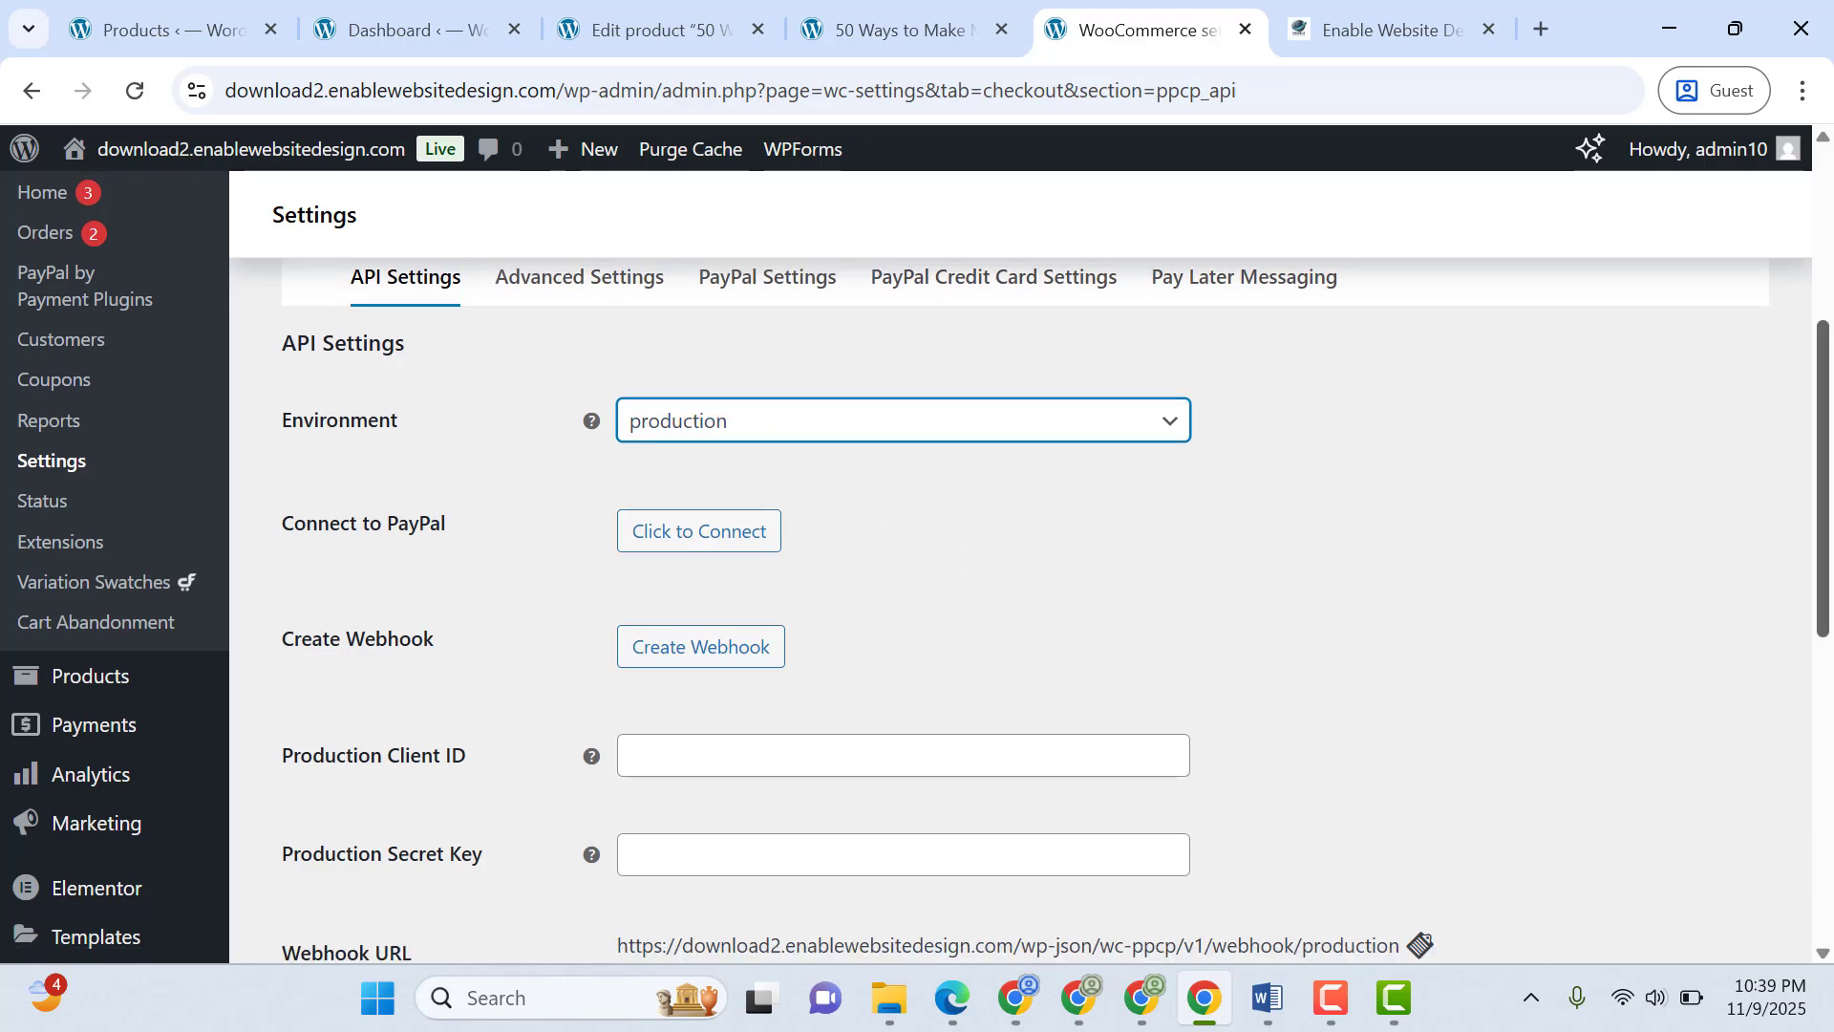
pyautogui.scroll(-2, 1723, 585)
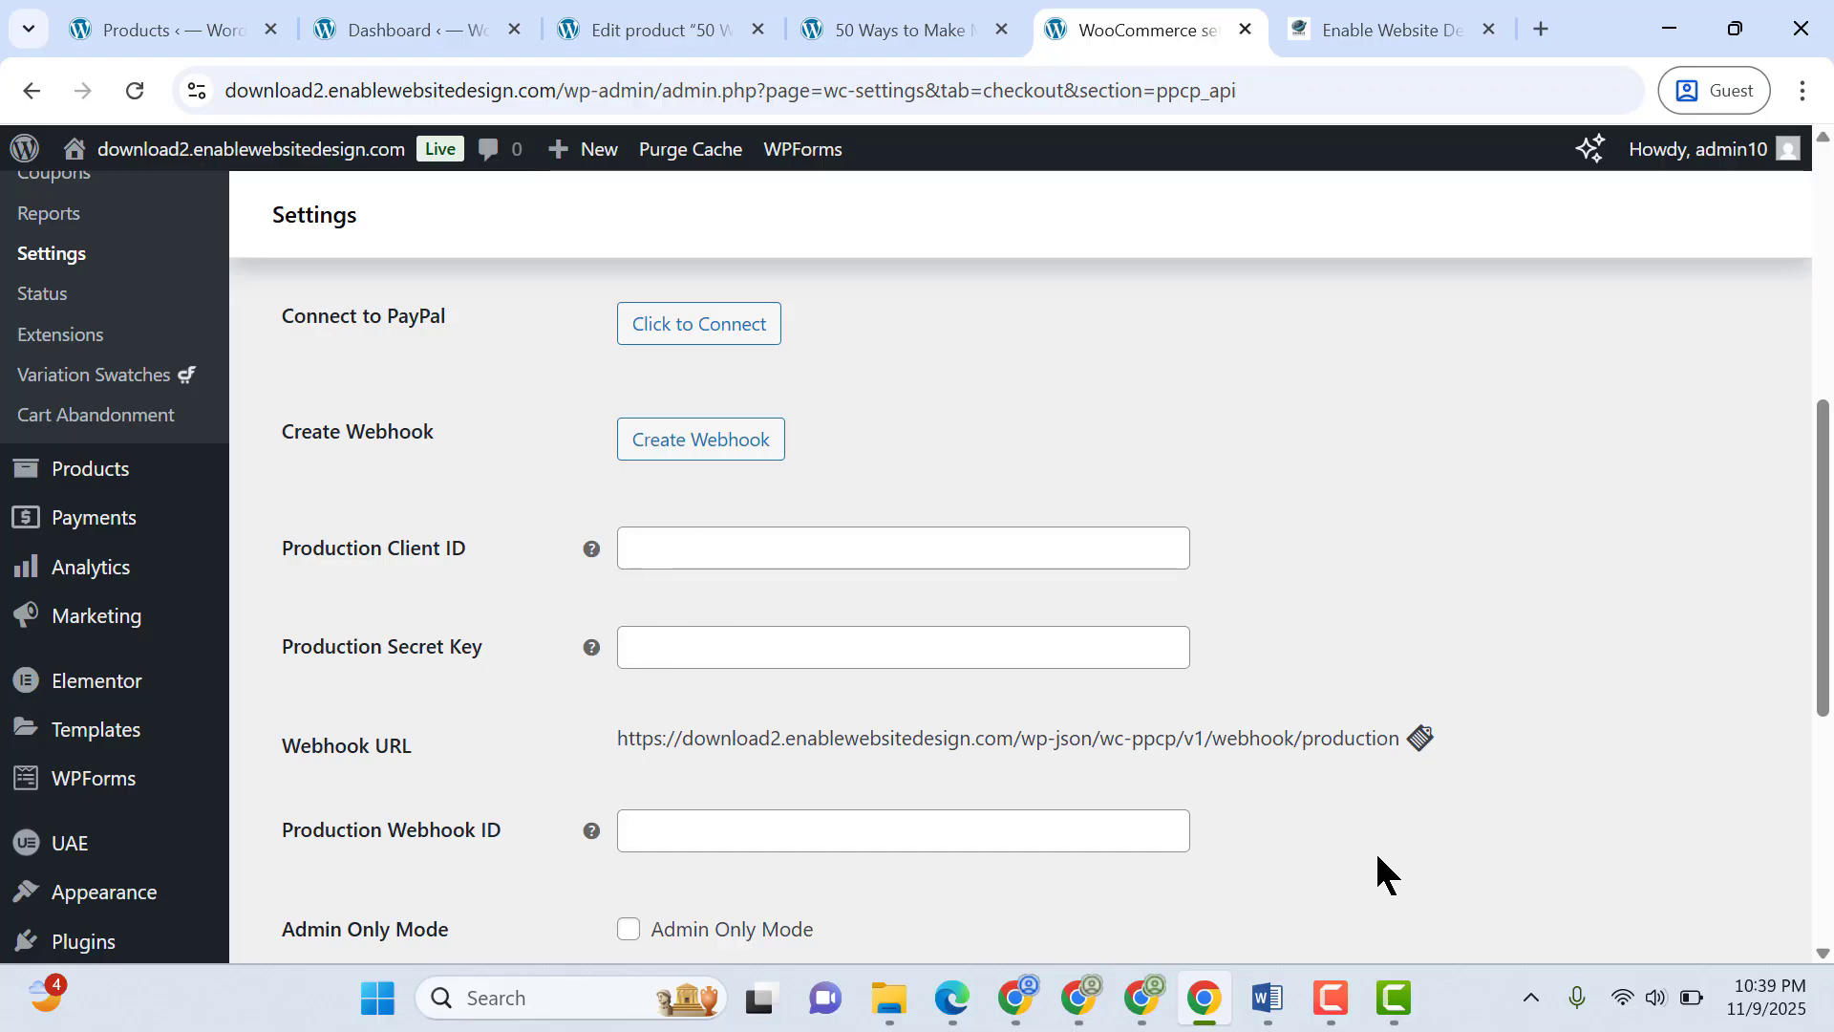
pyautogui.scroll(7, 1125, 724)
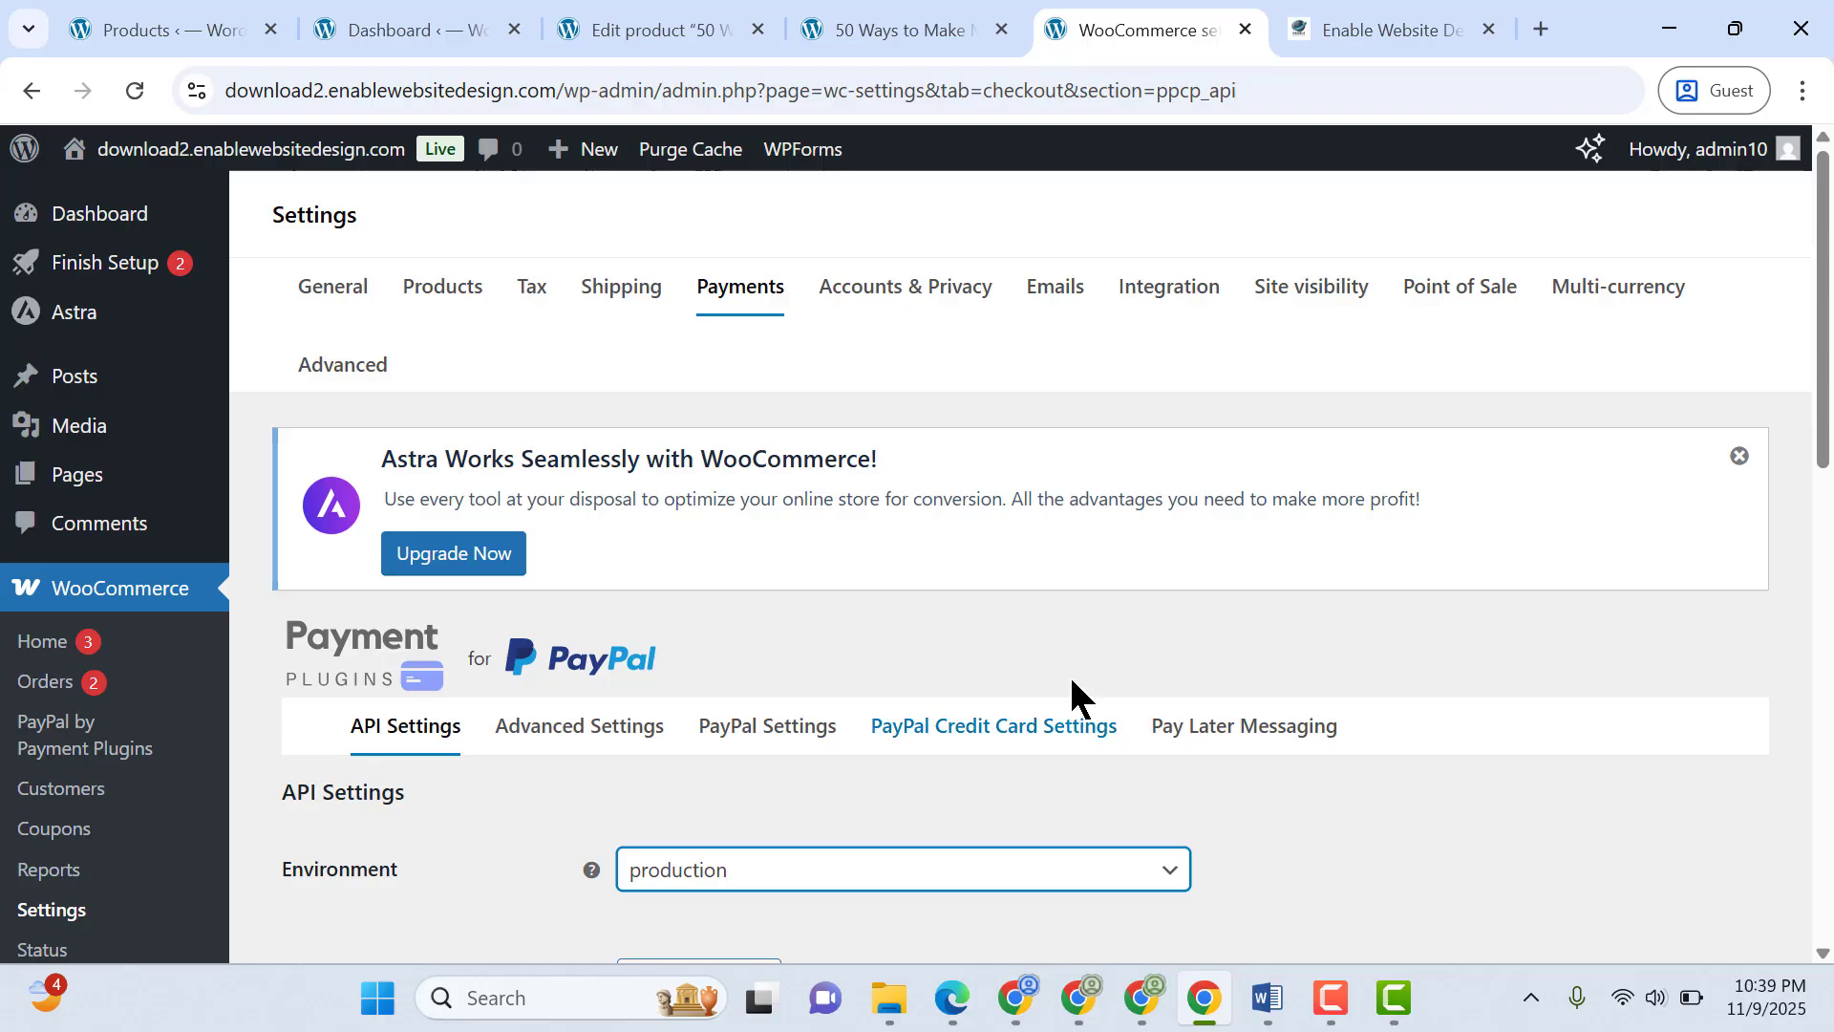
# Copy the eBook product page's URL and open it in Microsoft Edge
pyautogui.click(883, 27)
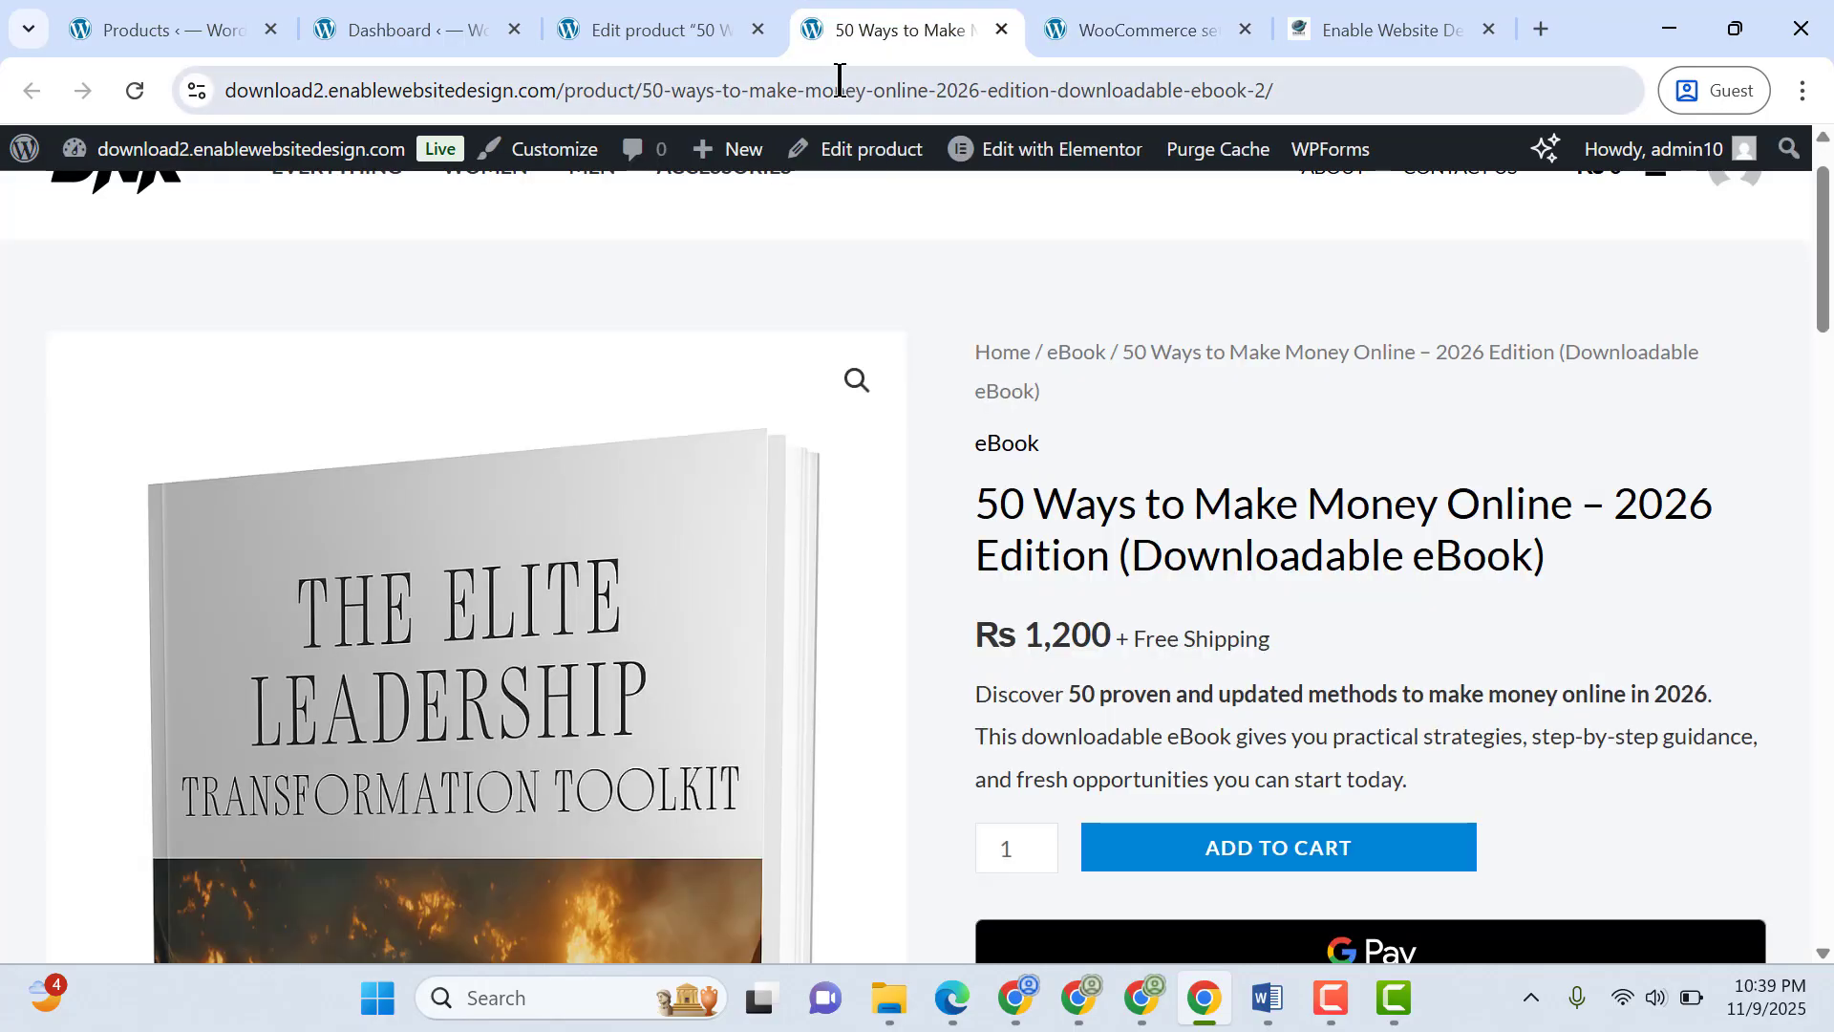
pyautogui.click(840, 88)
pyautogui.hotkey('ctrl', 'c')
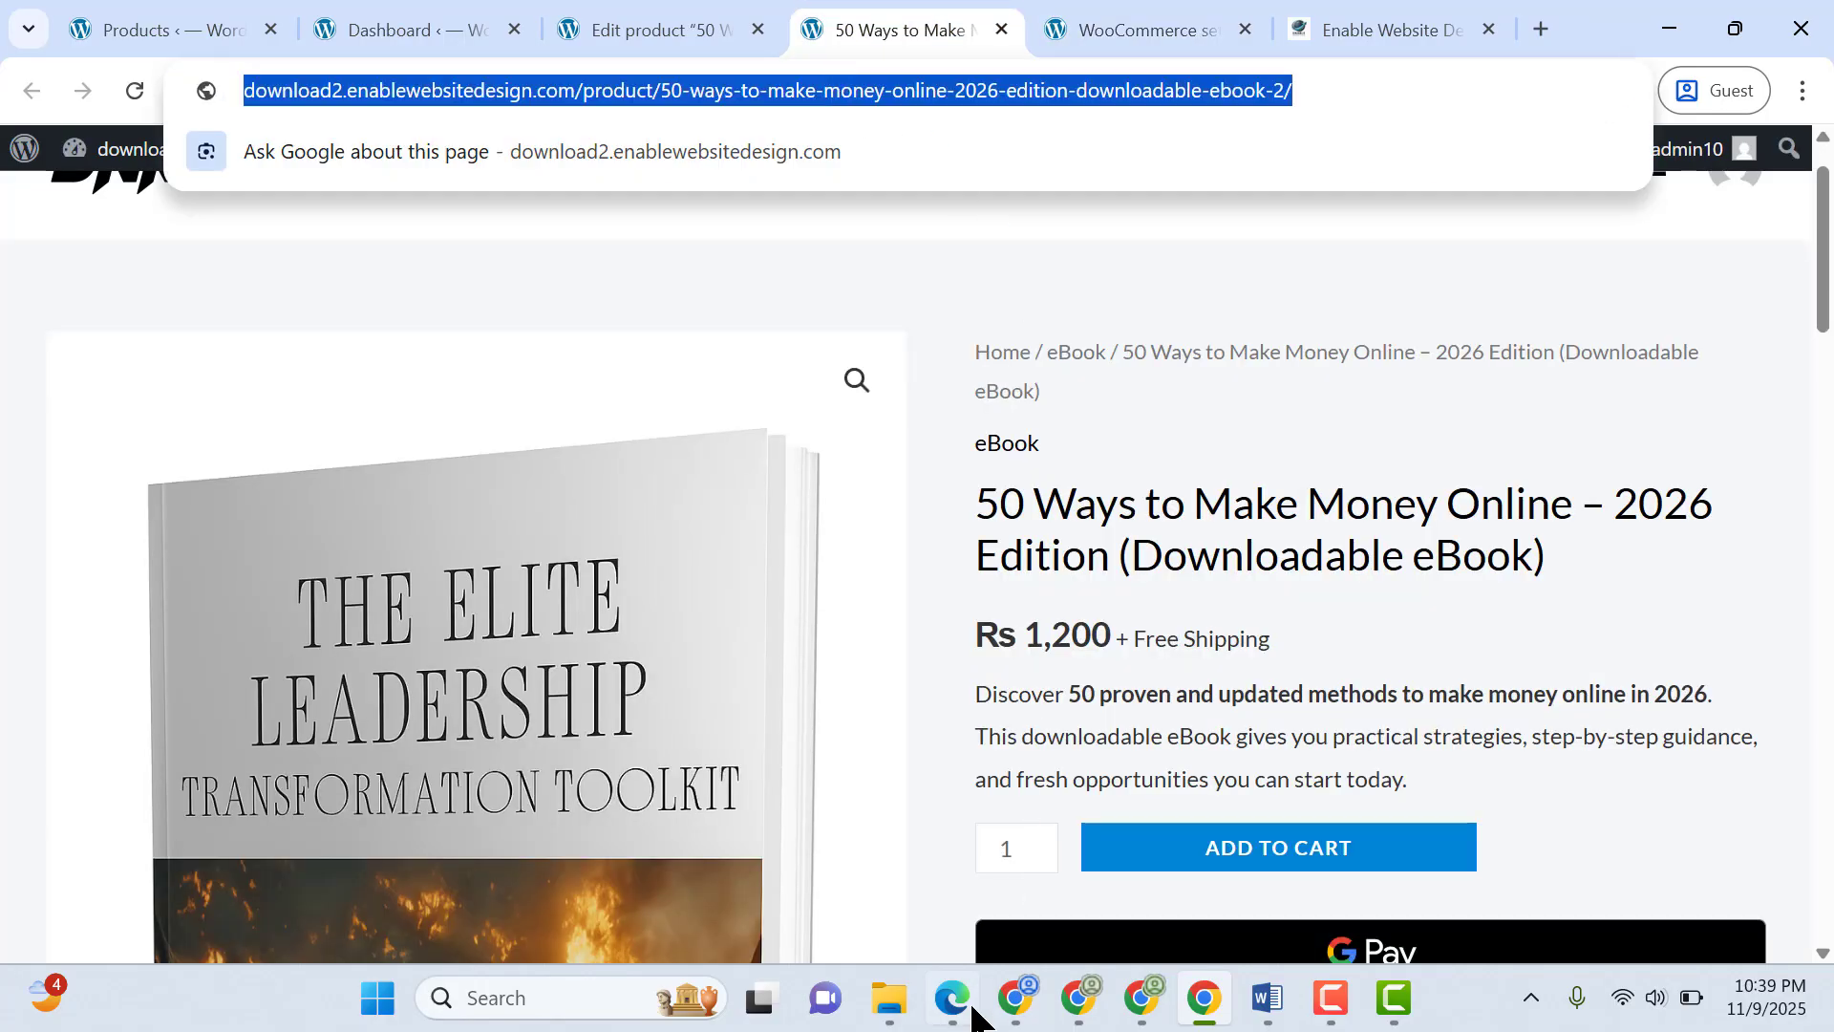
pyautogui.click(952, 997)
pyautogui.hotkey('ctrl', 'v')
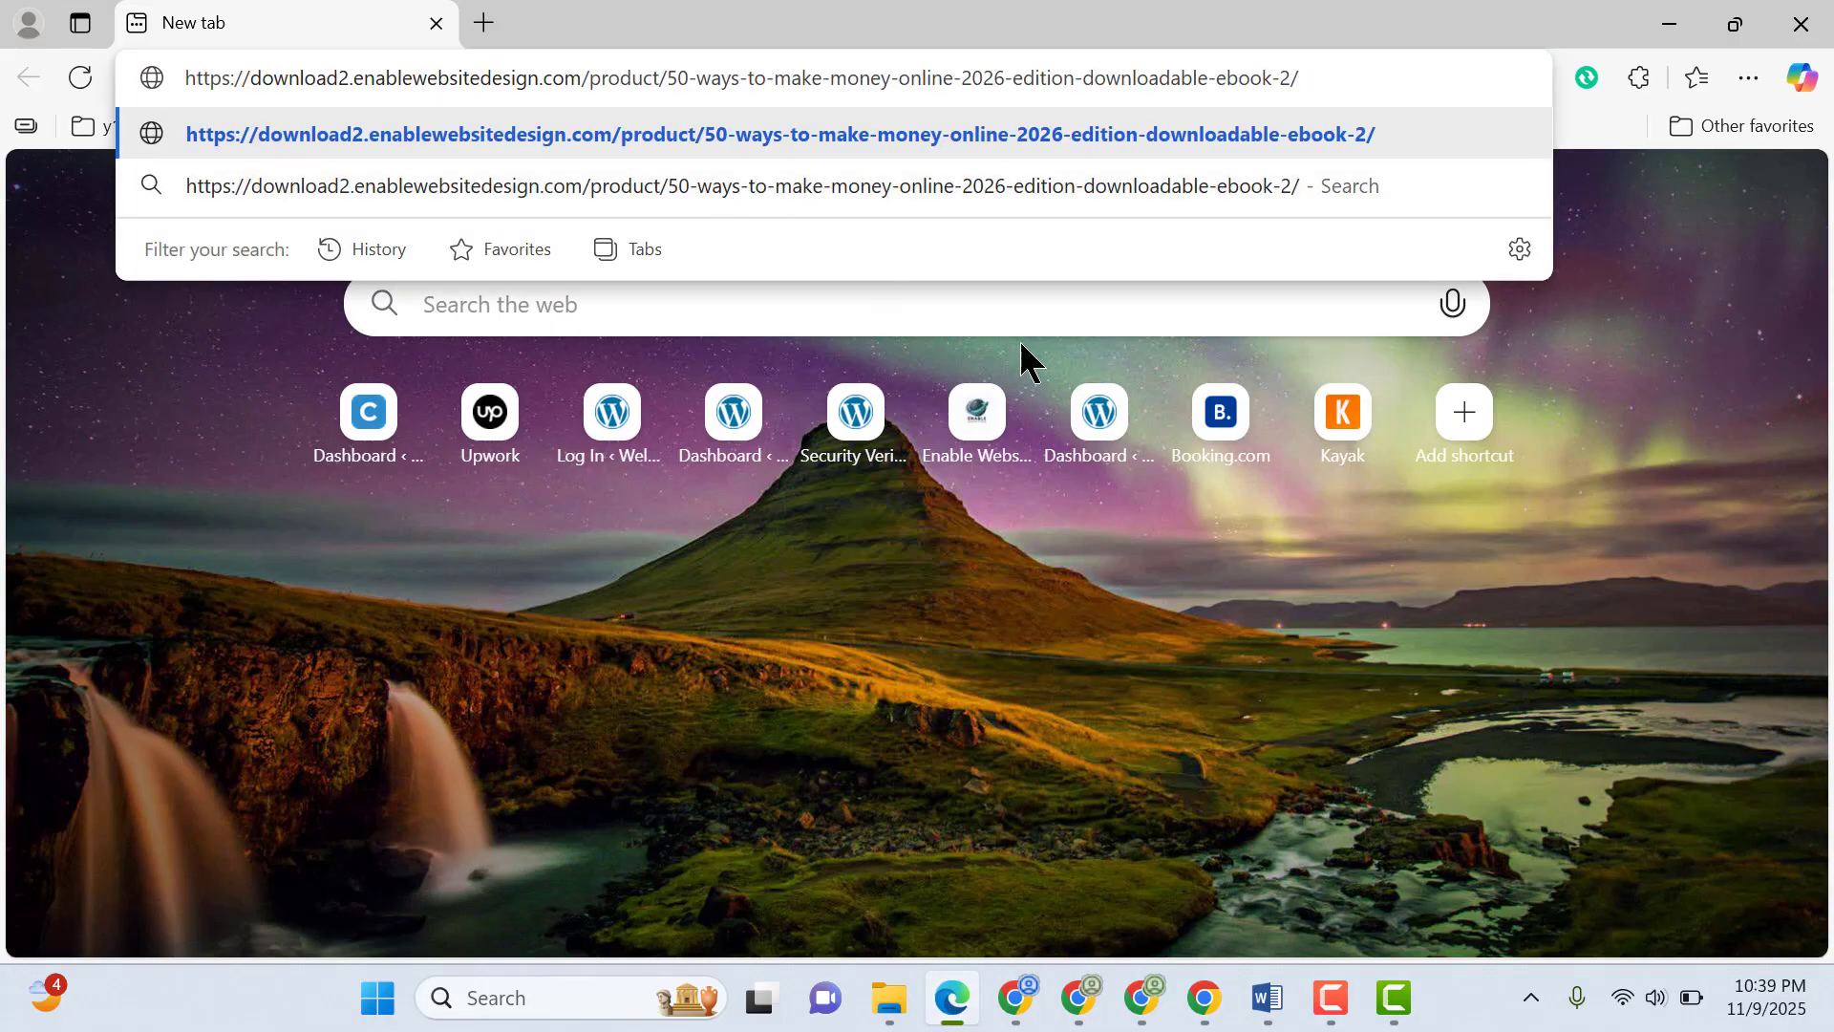
pyautogui.press('Return')
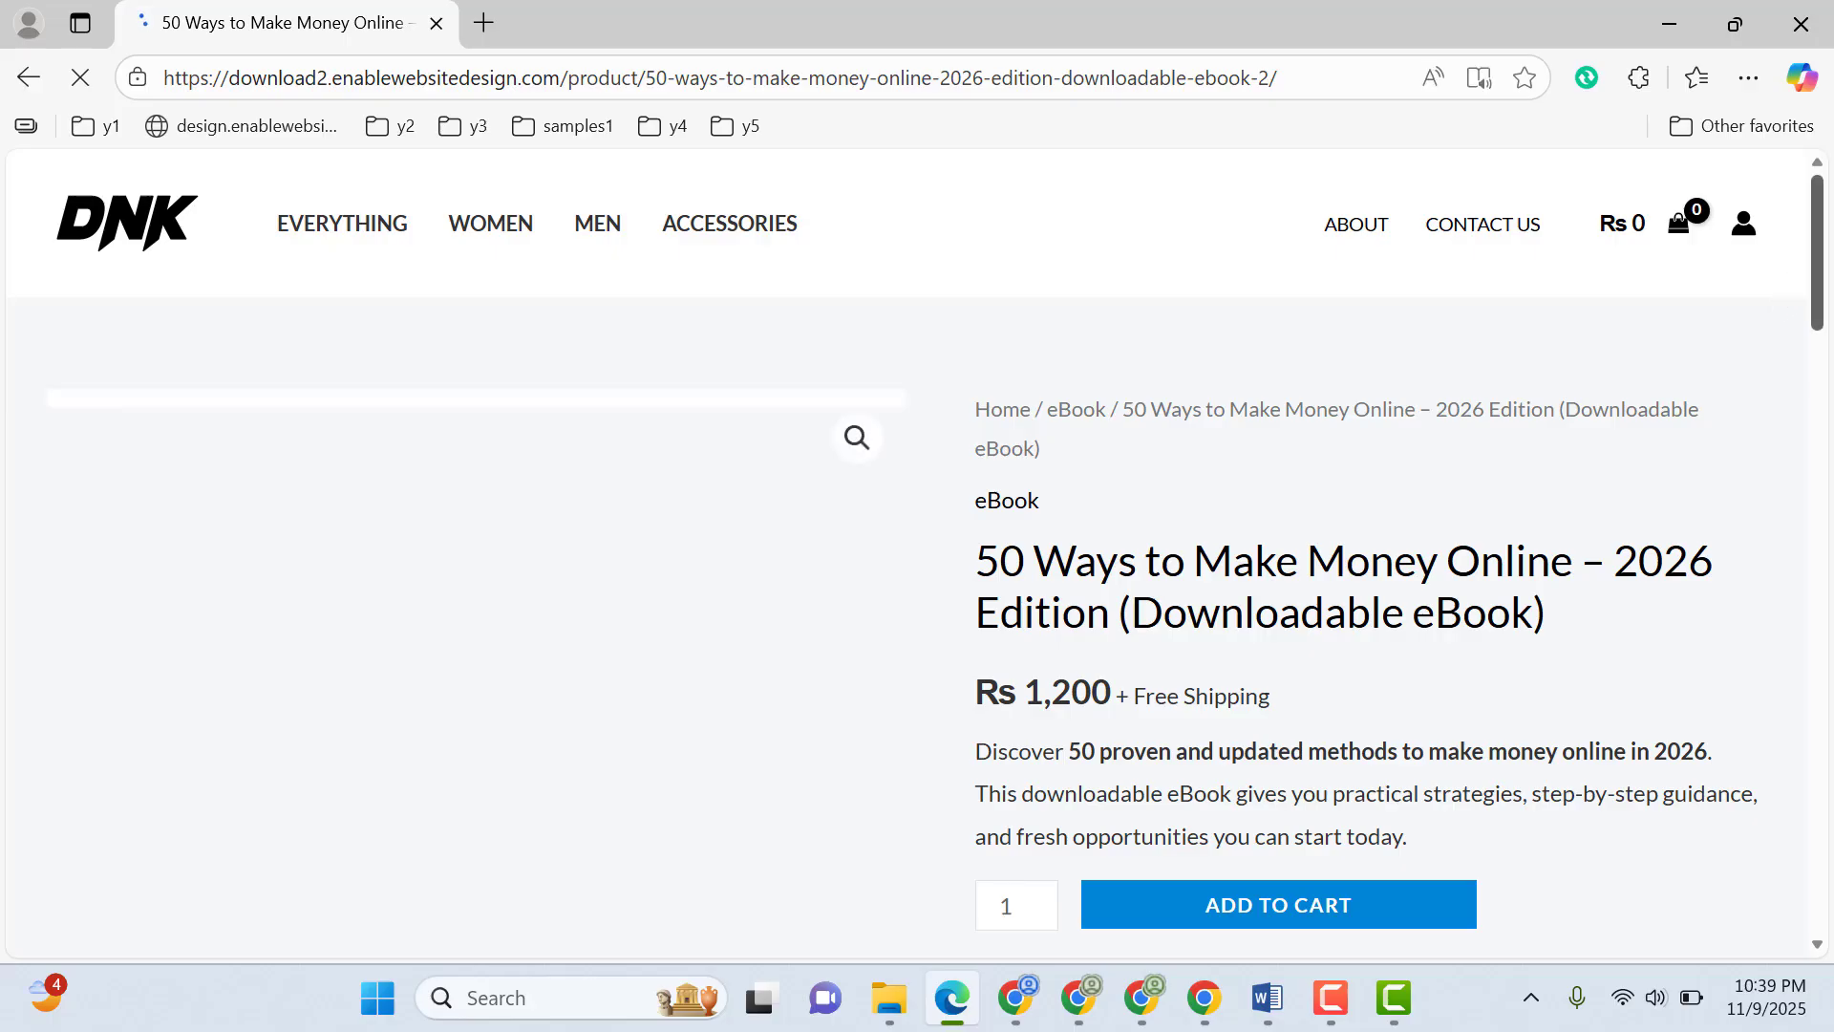
# Add one copy of the eBook to the cart and view the cart
pyautogui.scroll(-3, 1593, 528)
pyautogui.click(1328, 586)
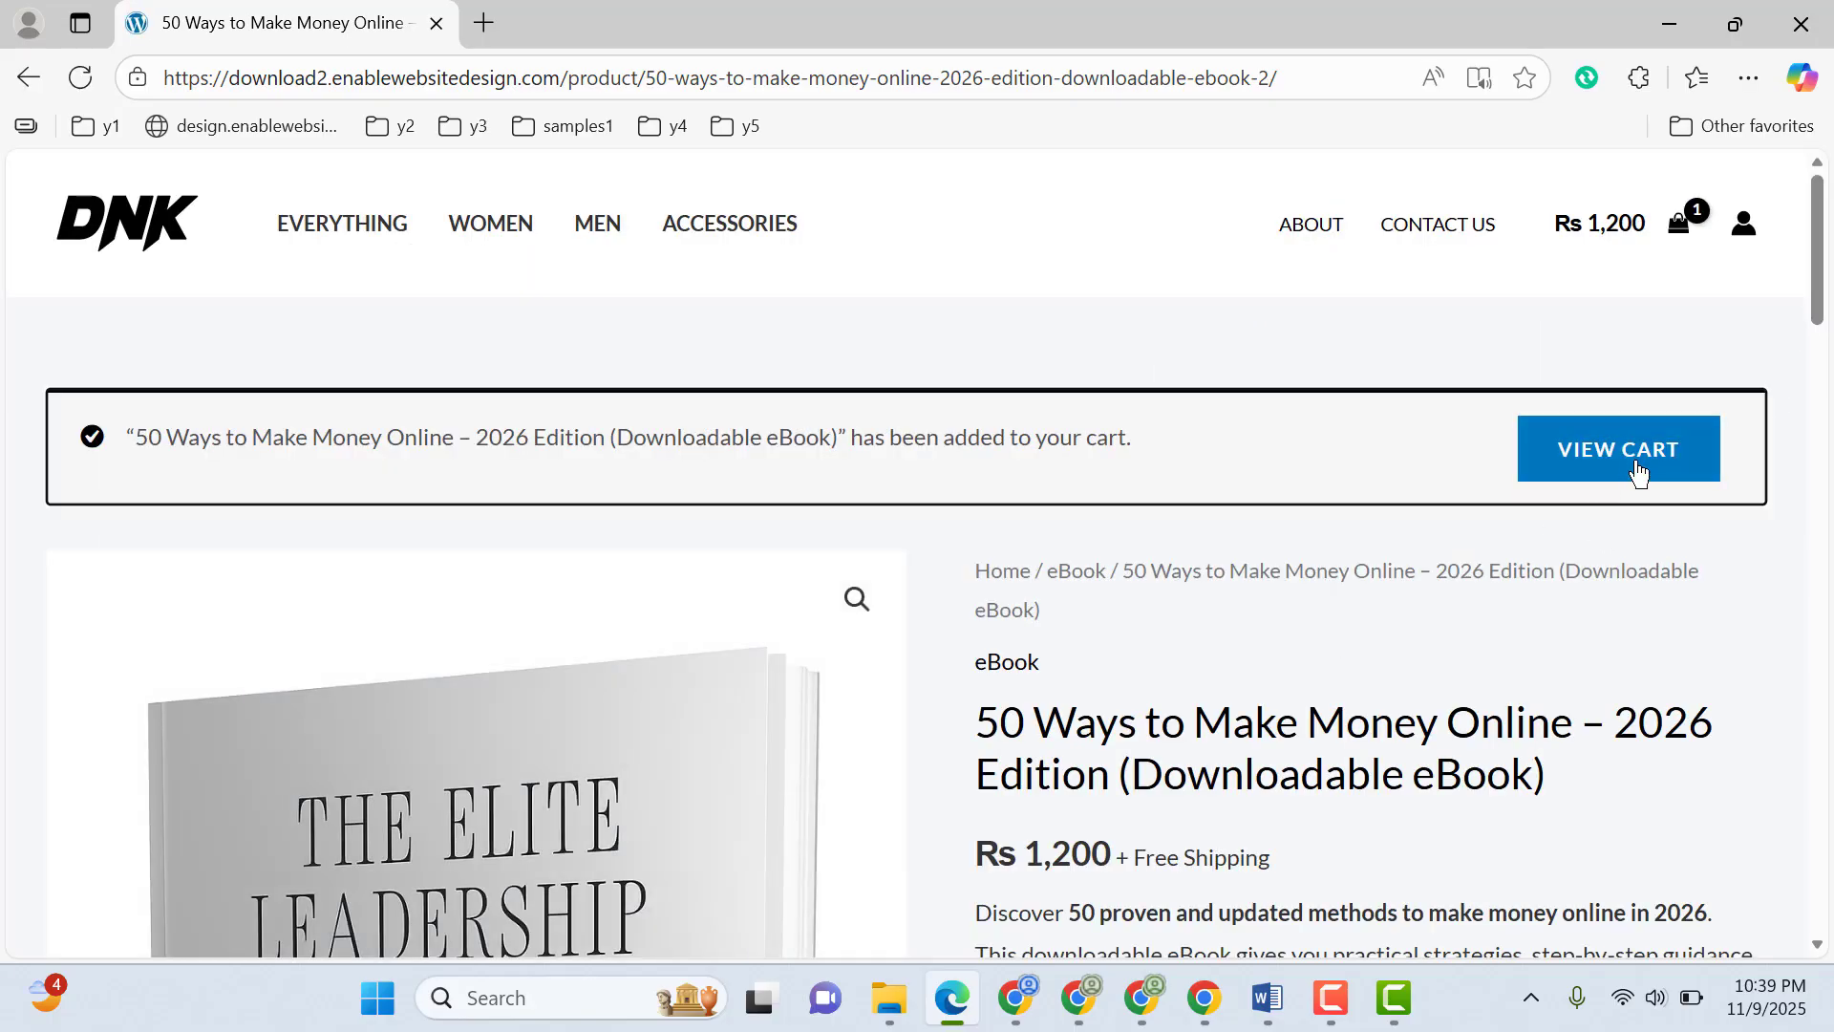
pyautogui.click(1639, 472)
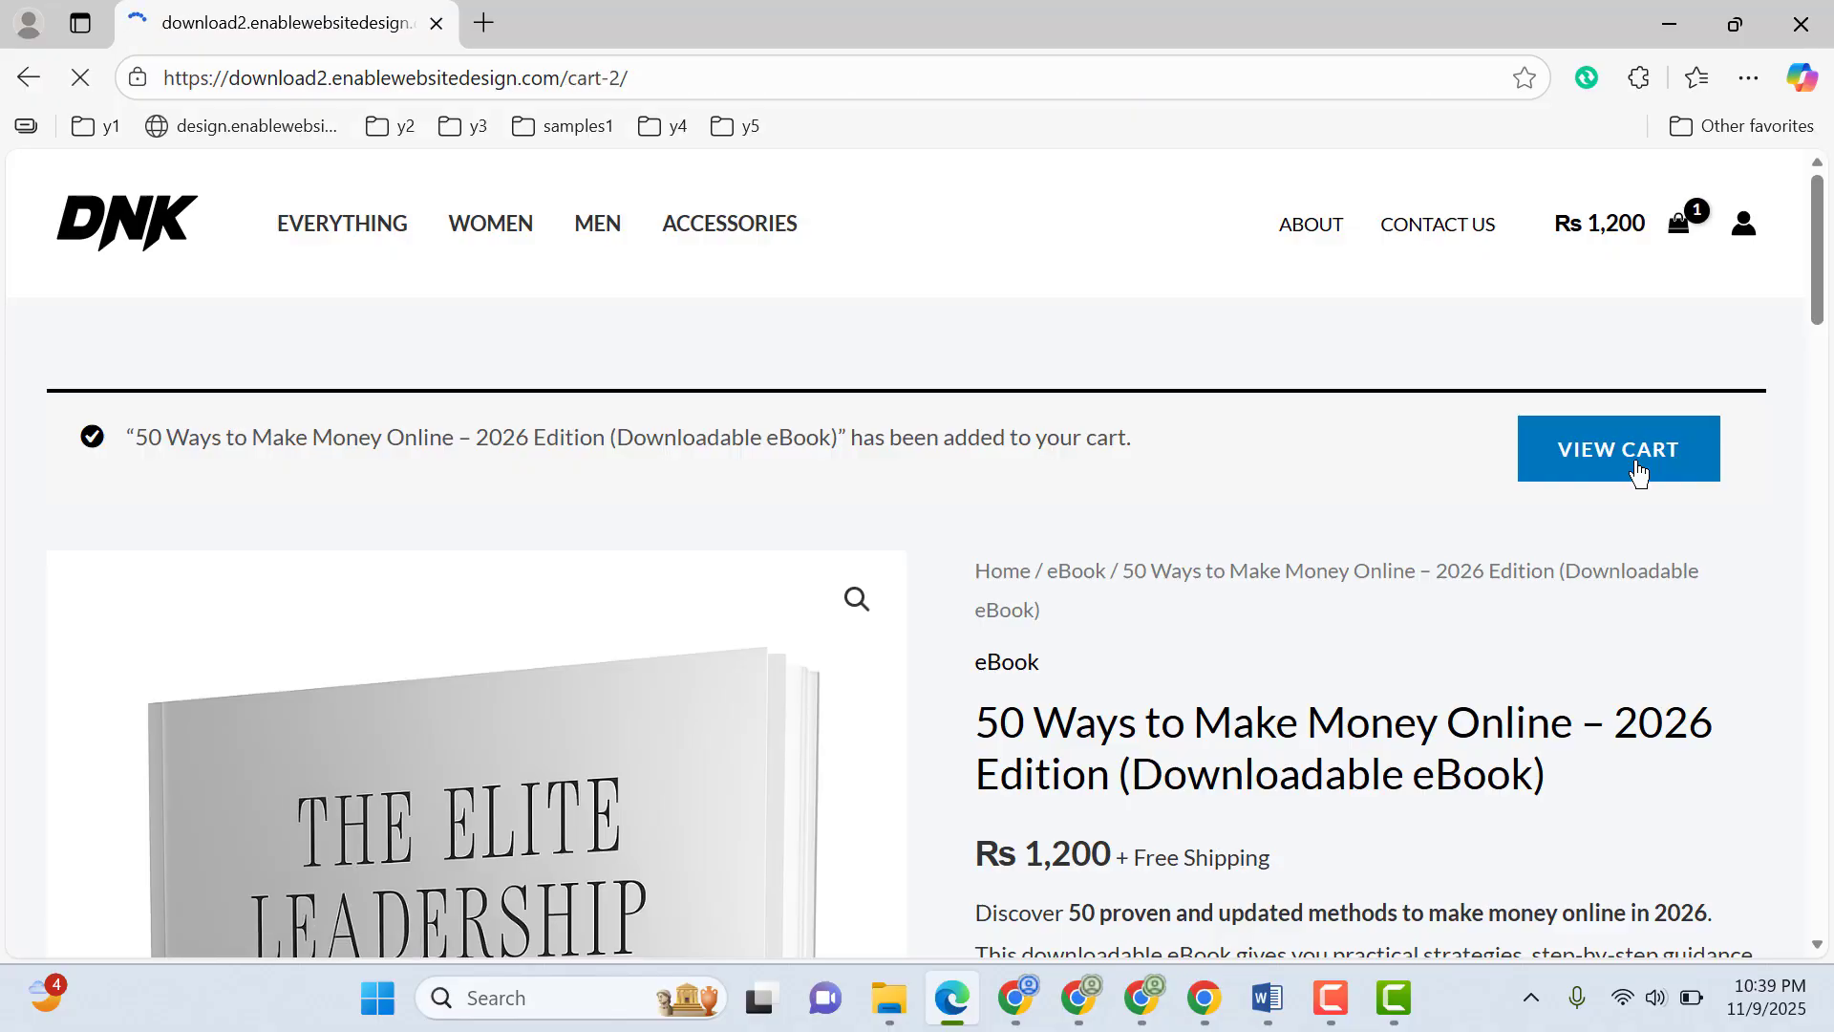
# Proceed from the cart to checkout and fill the billing details from the saved customer information
pyautogui.scroll(-1, 1757, 335)
pyautogui.scroll(-5, 1444, 659)
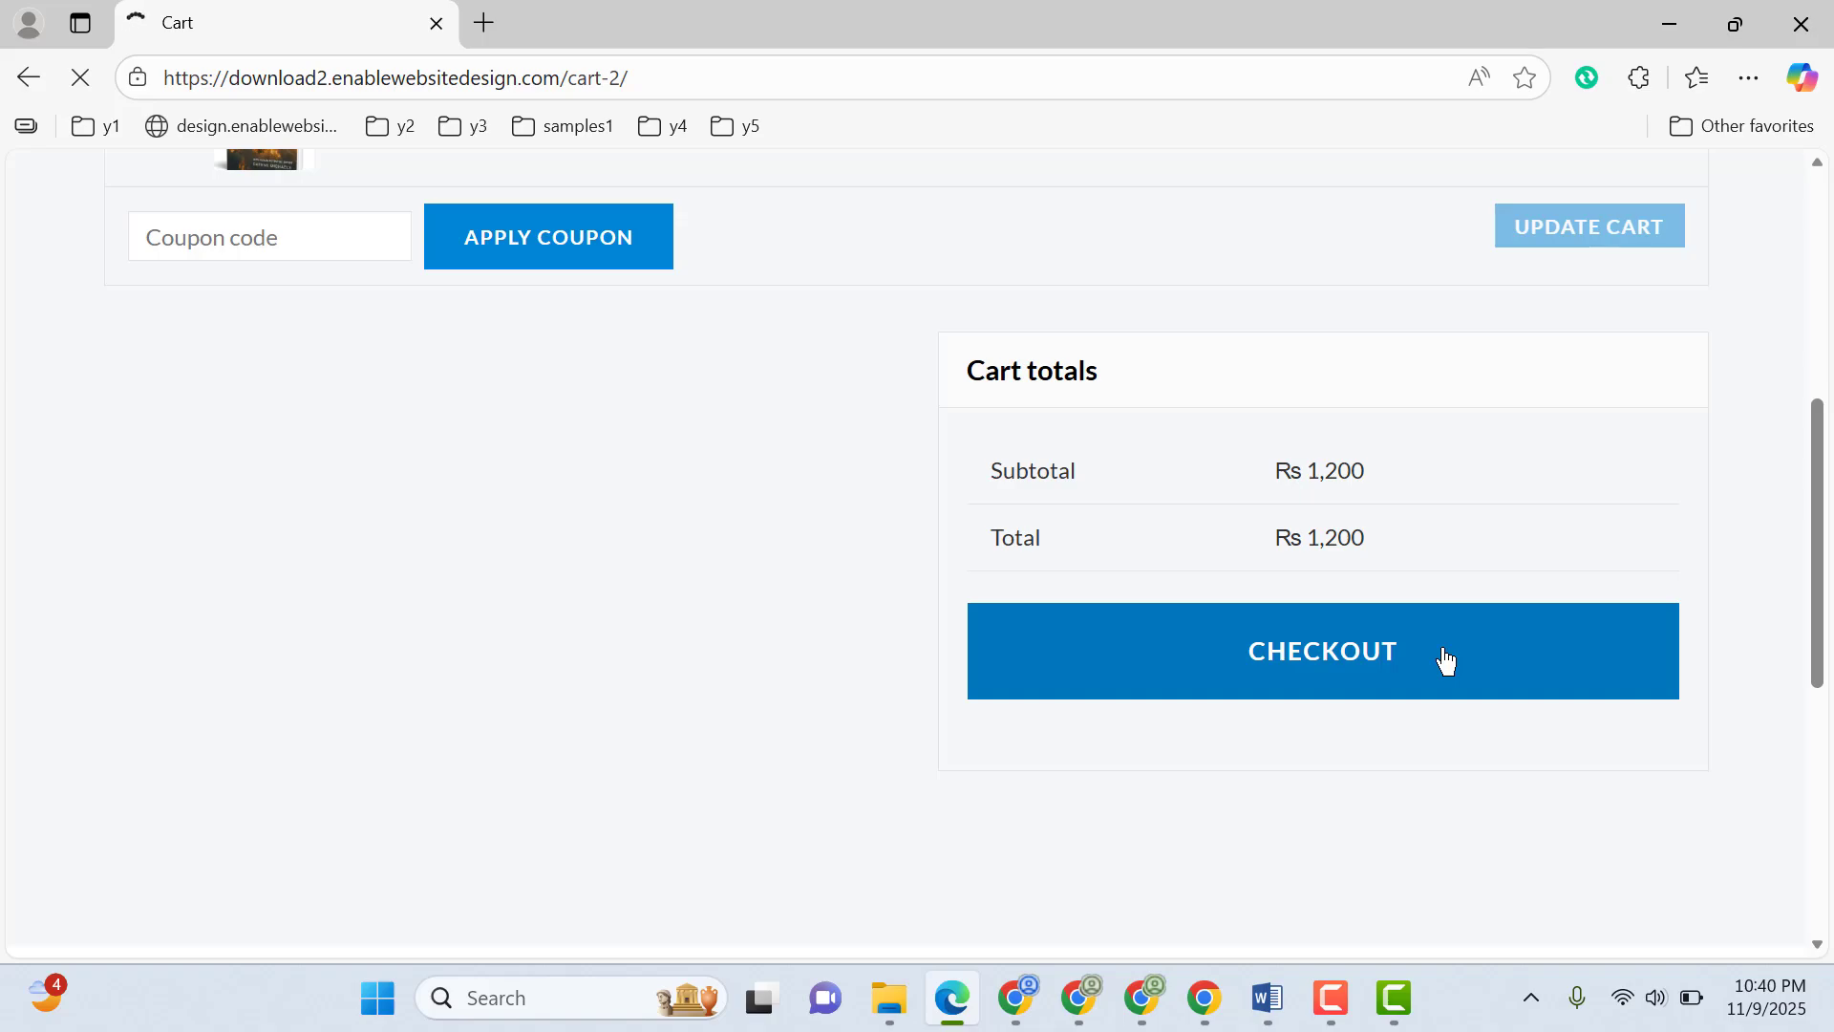
pyautogui.scroll(-4, 1441, 659)
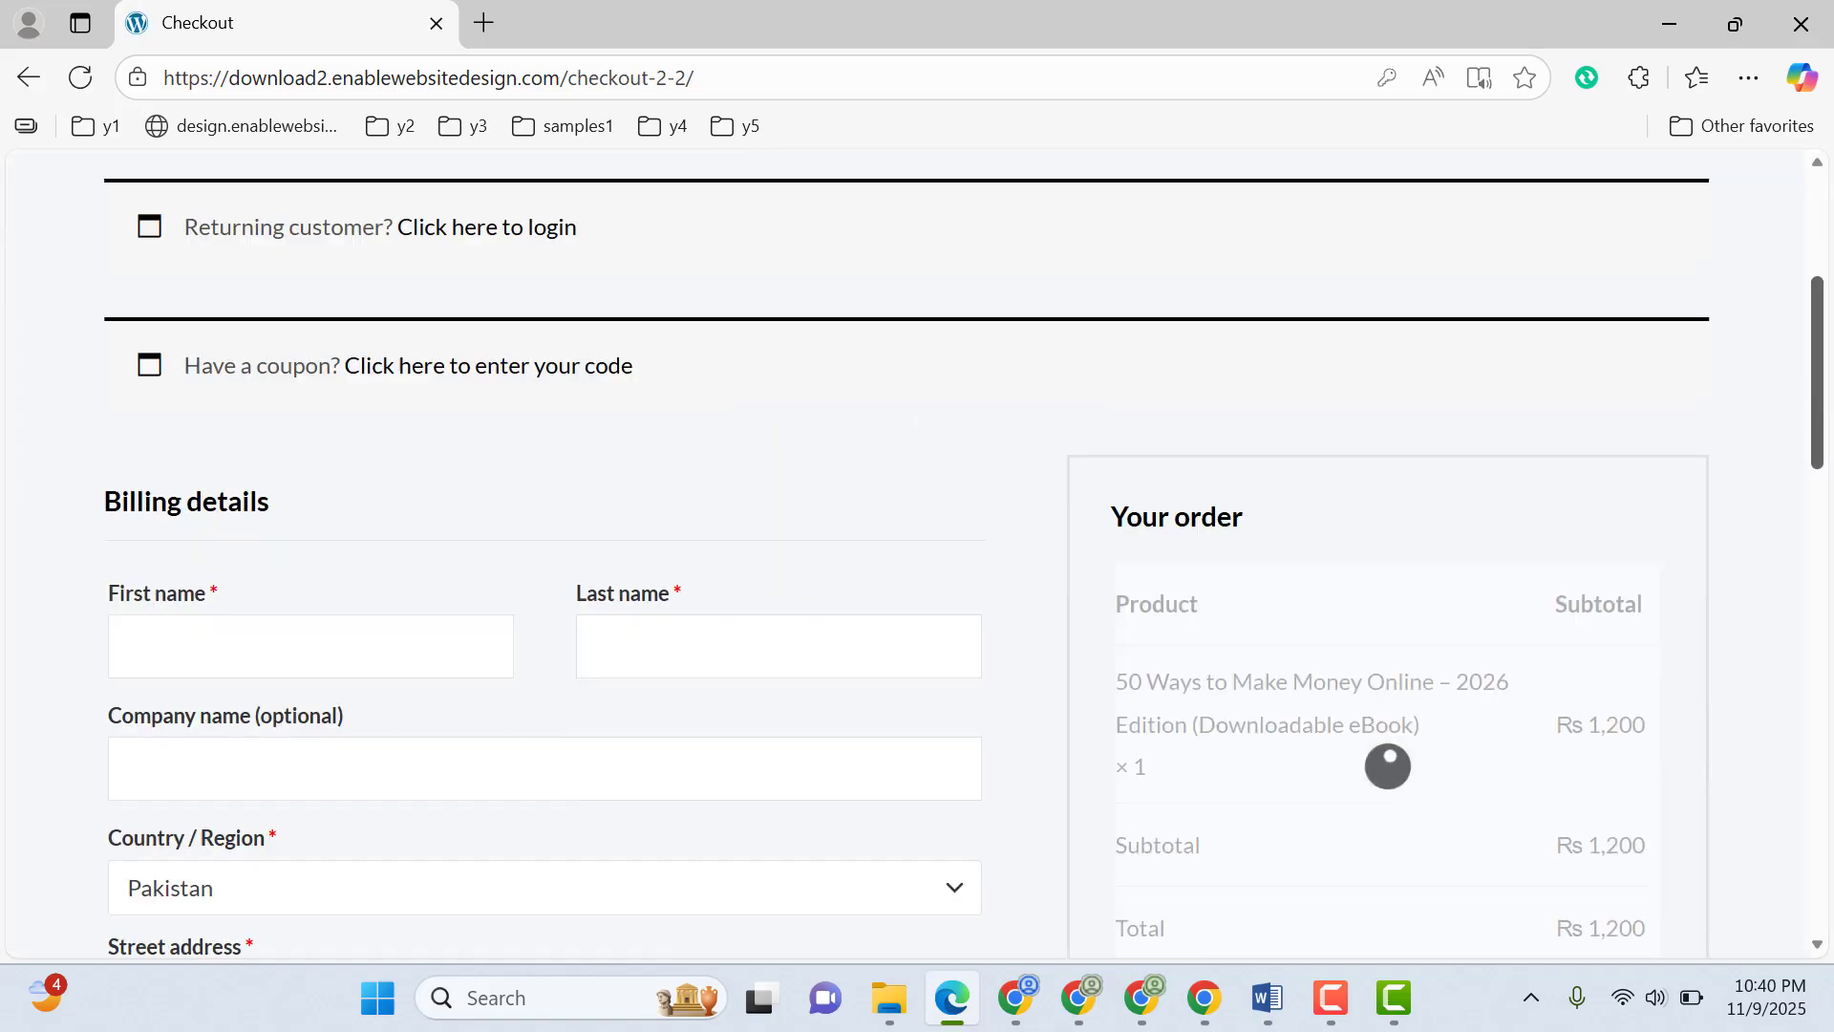
pyautogui.scroll(-3, 1387, 766)
pyautogui.click(290, 377)
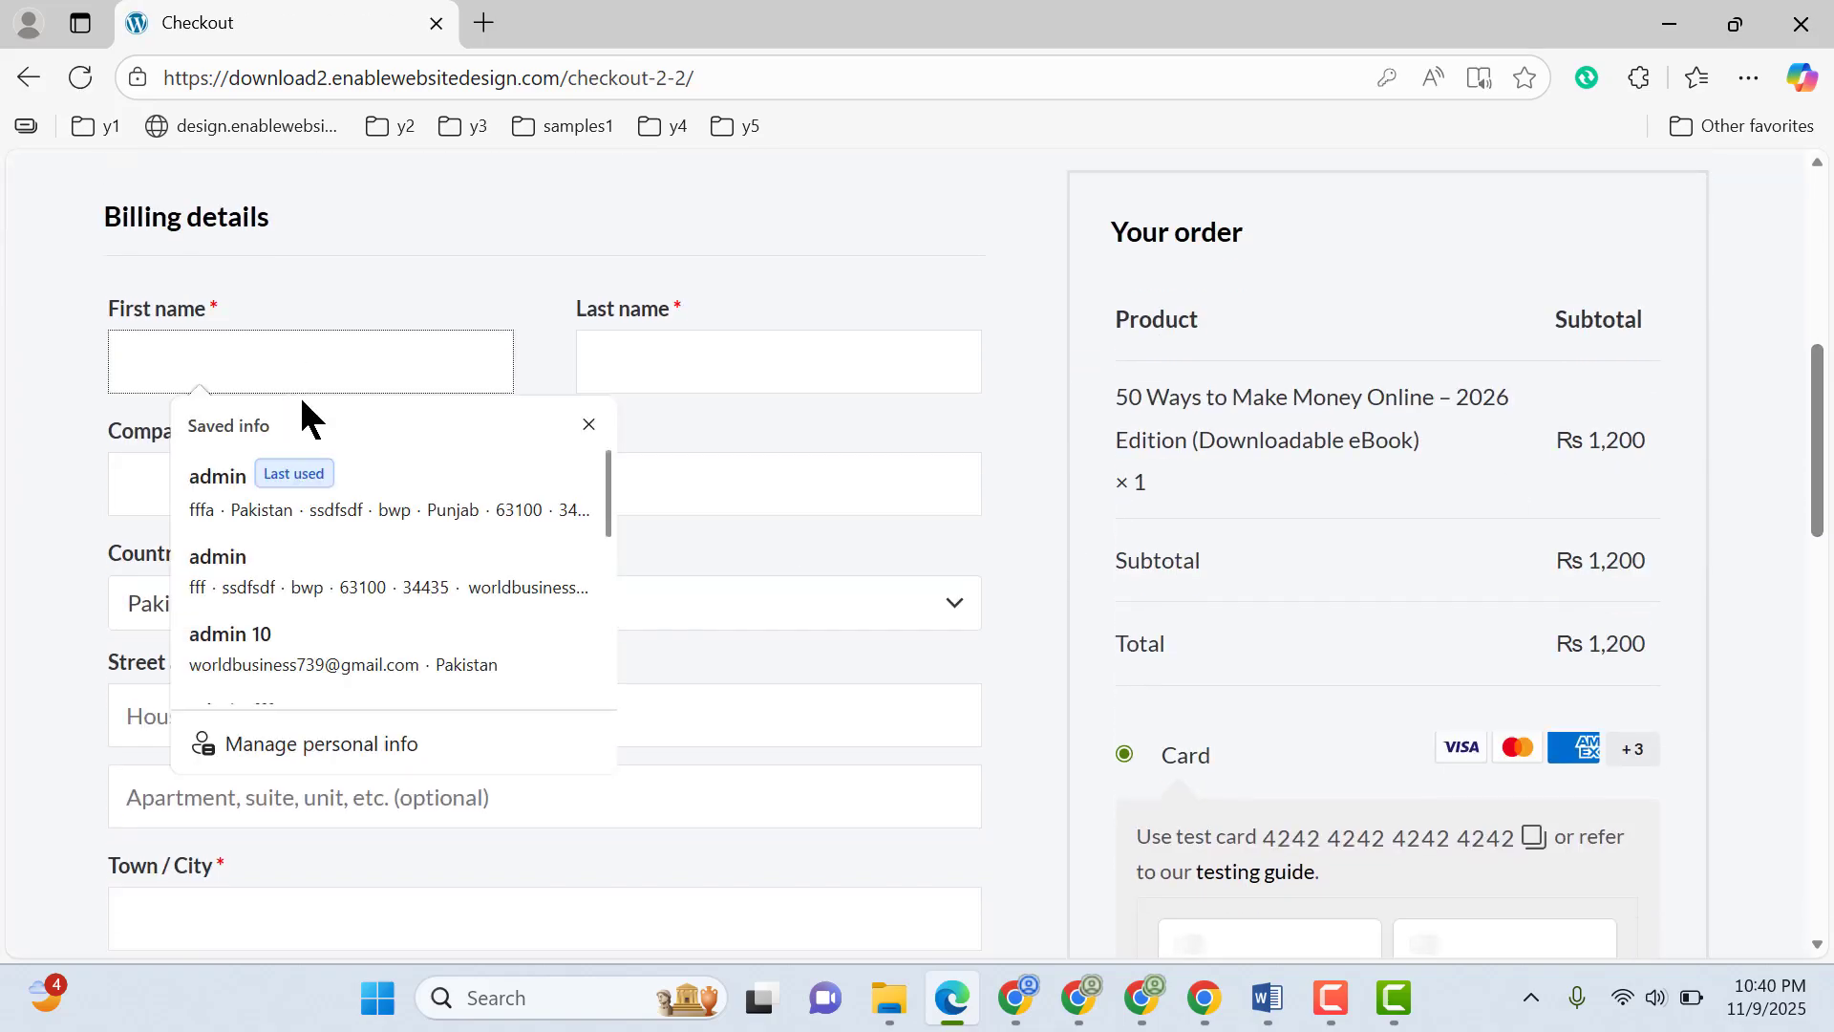
pyautogui.click(274, 483)
# Append the letter c to the last name in the billing details
pyautogui.scroll(-5, 319, 373)
pyautogui.scroll(12, 738, 393)
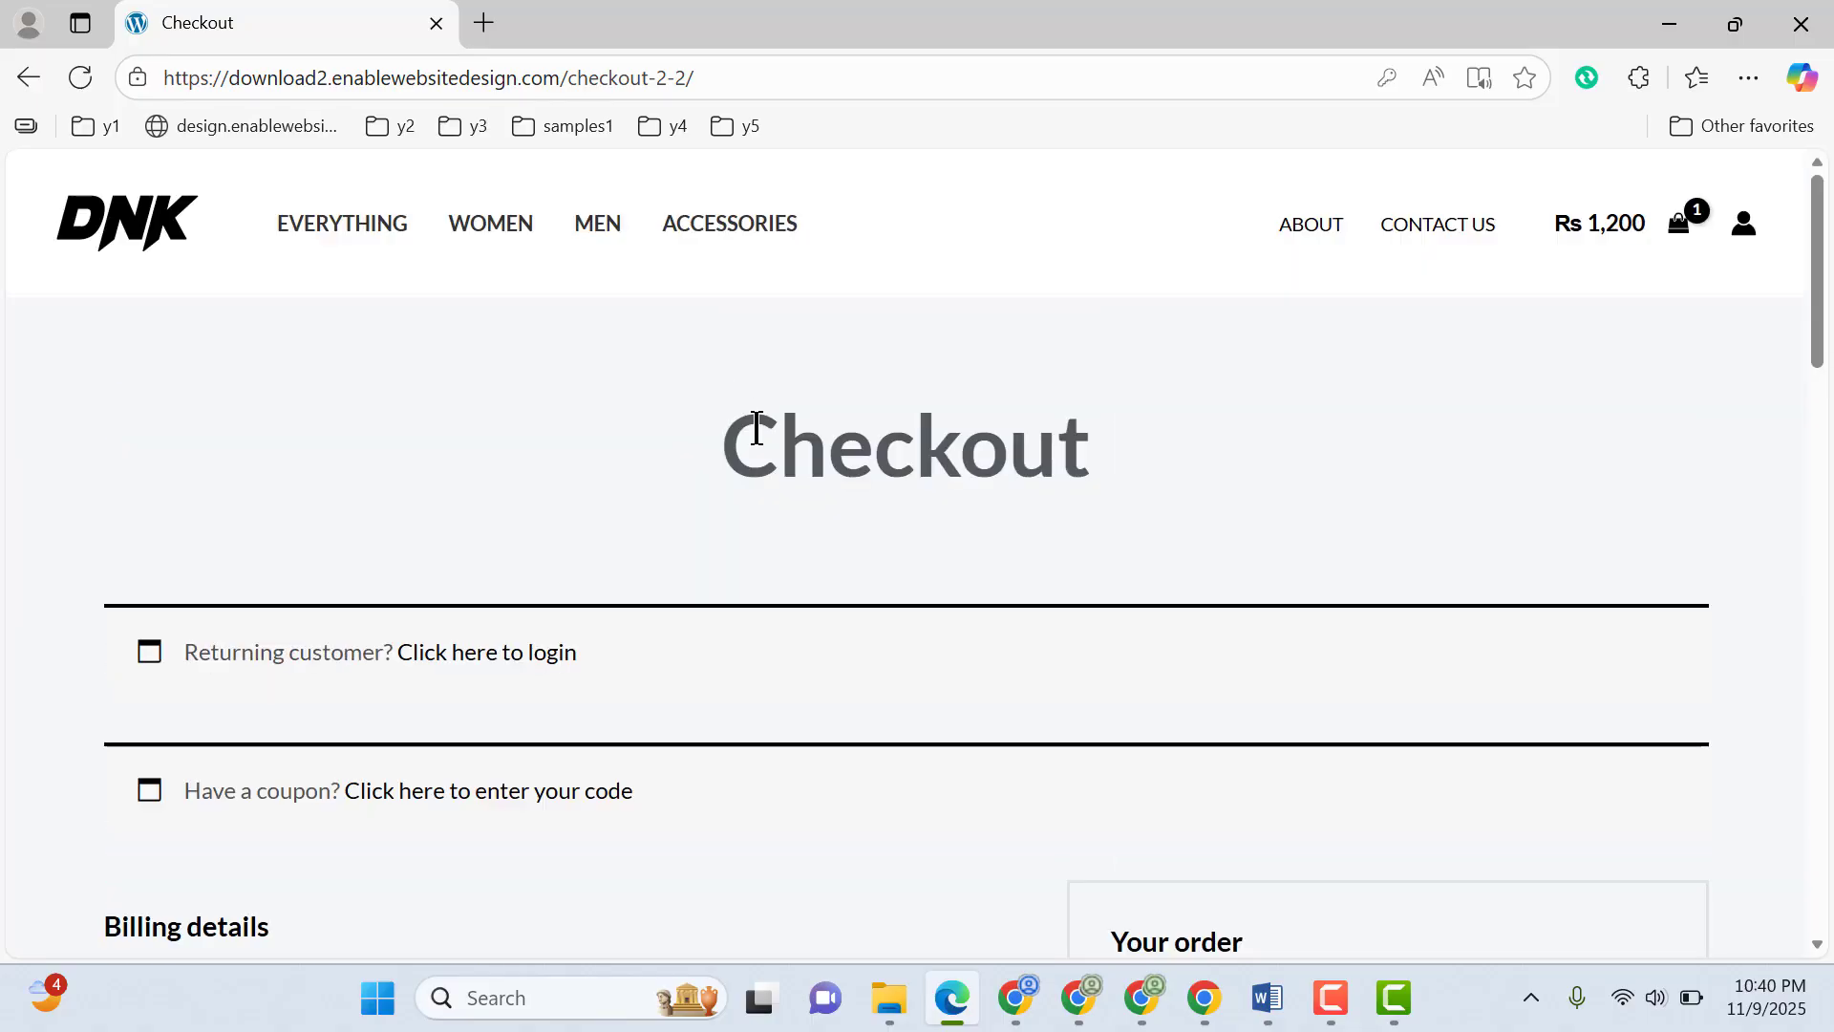
pyautogui.moveTo(1817, 346); pyautogui.dragTo(1818, 397)
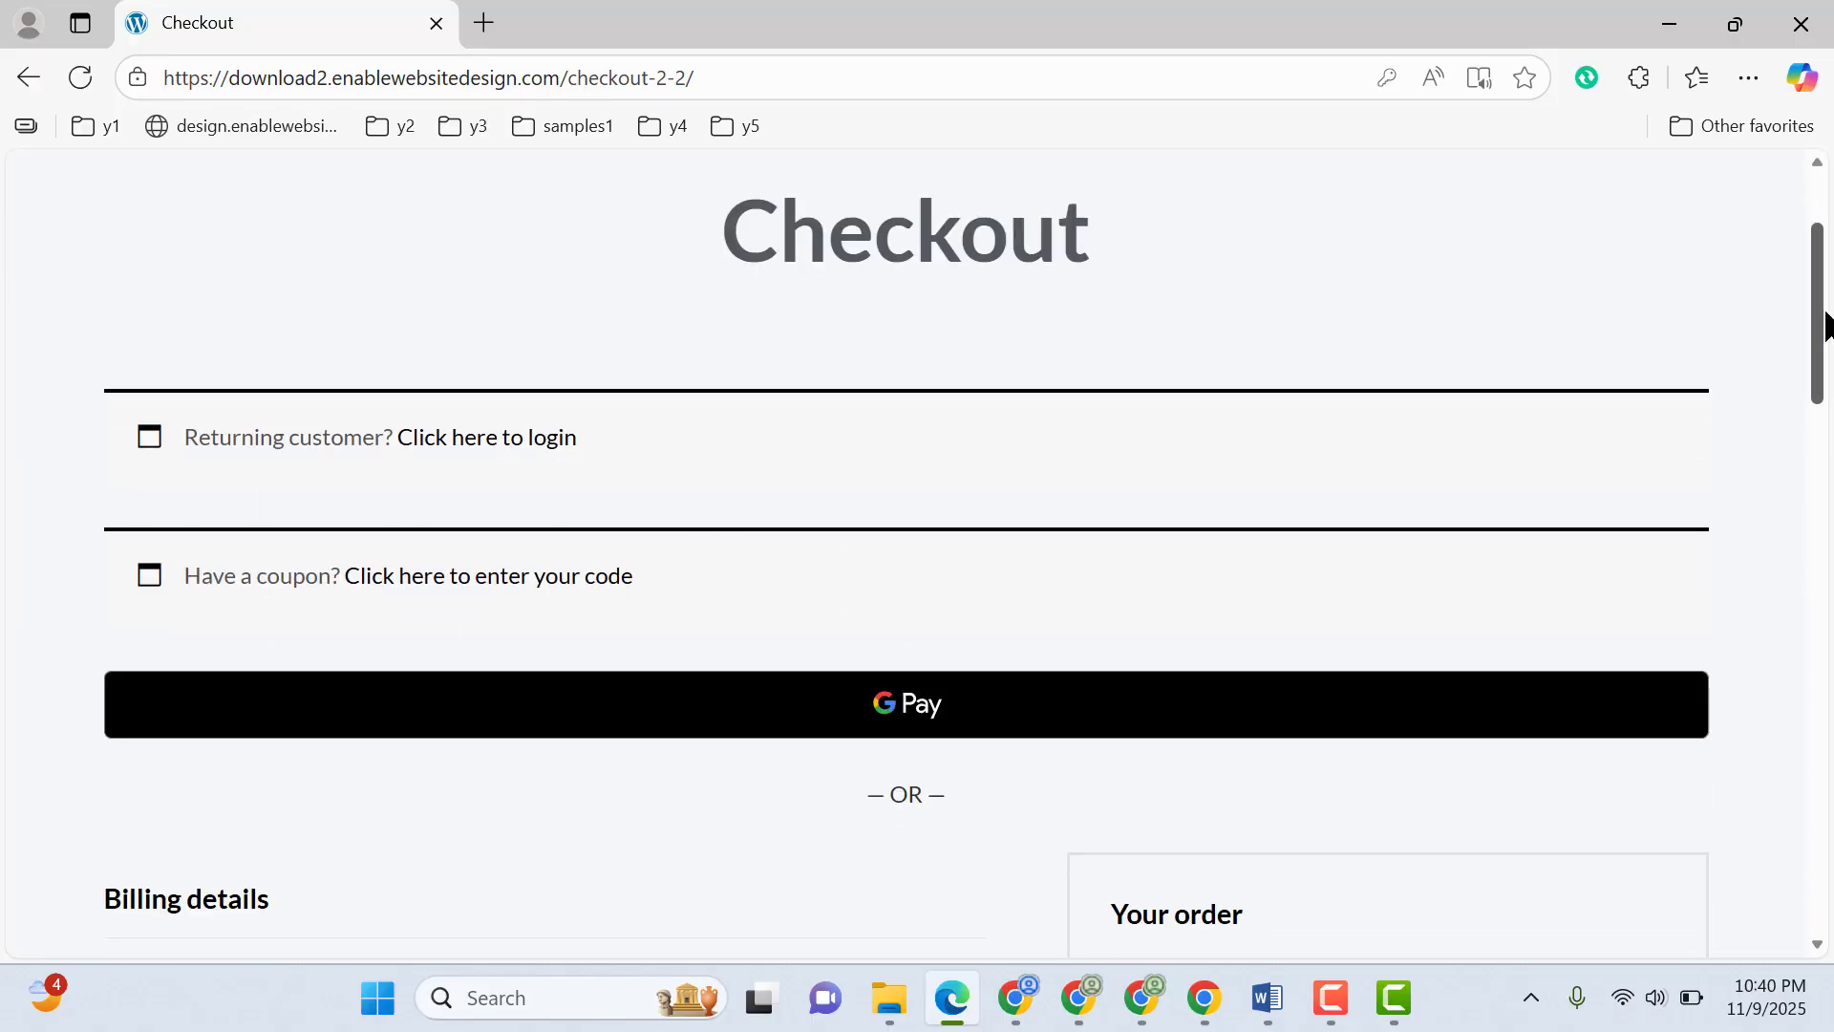
pyautogui.moveTo(1819, 315); pyautogui.dragTo(1819, 634)
pyautogui.click(811, 476)
pyautogui.write('c')
pyautogui.click(7, 590)
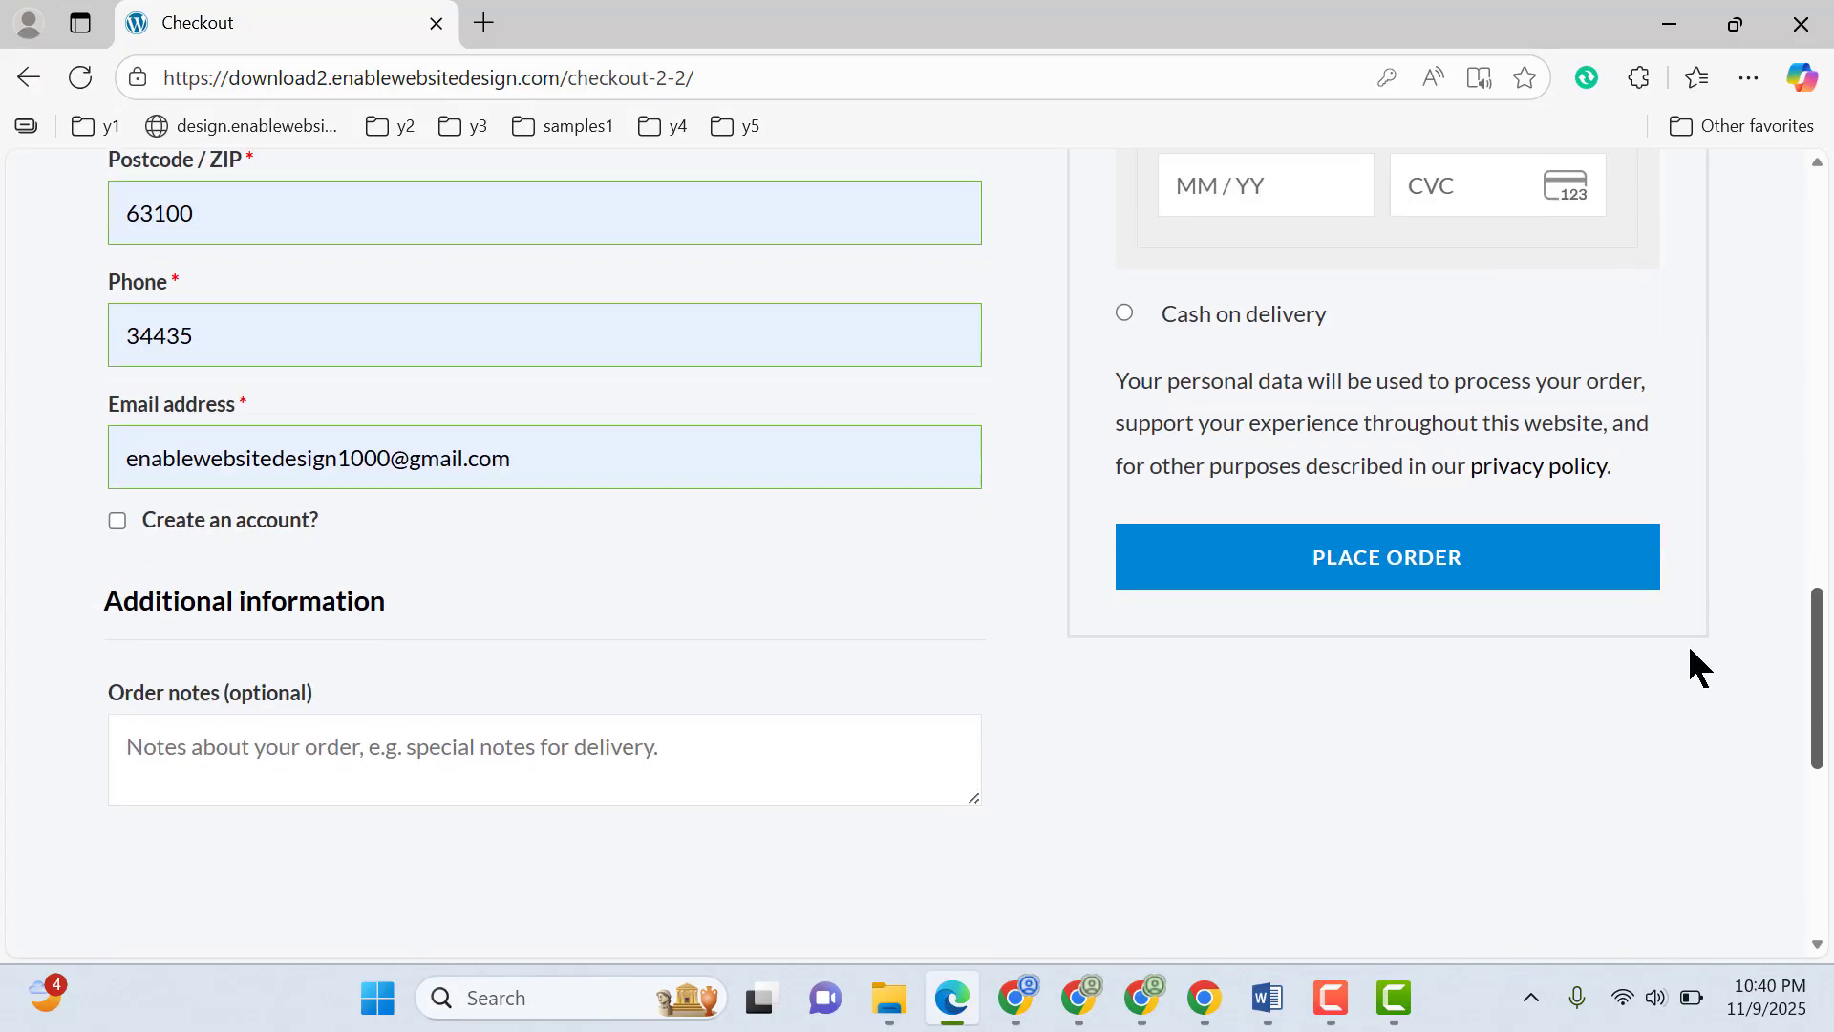
# Request account creation at checkout with a modified customer e-mail address and the account username Hallow1
pyautogui.click(117, 521)
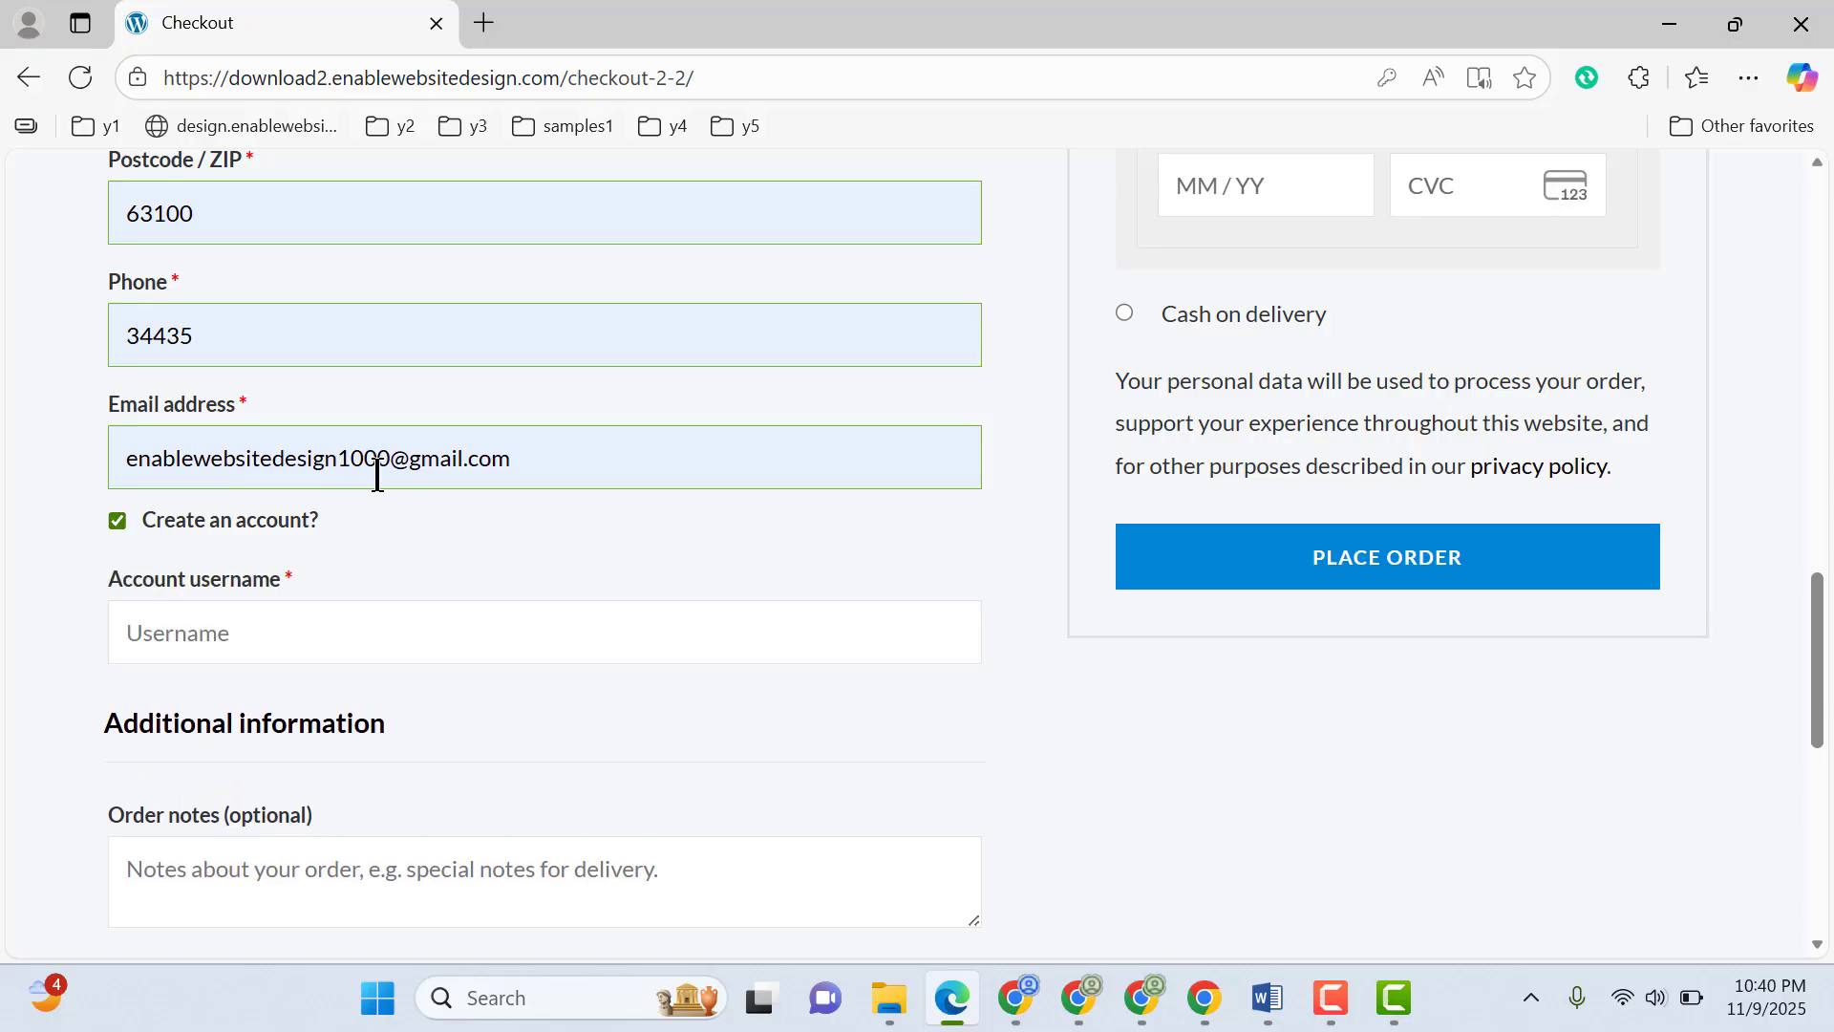
pyautogui.click(379, 462)
pyautogui.click(38, 540)
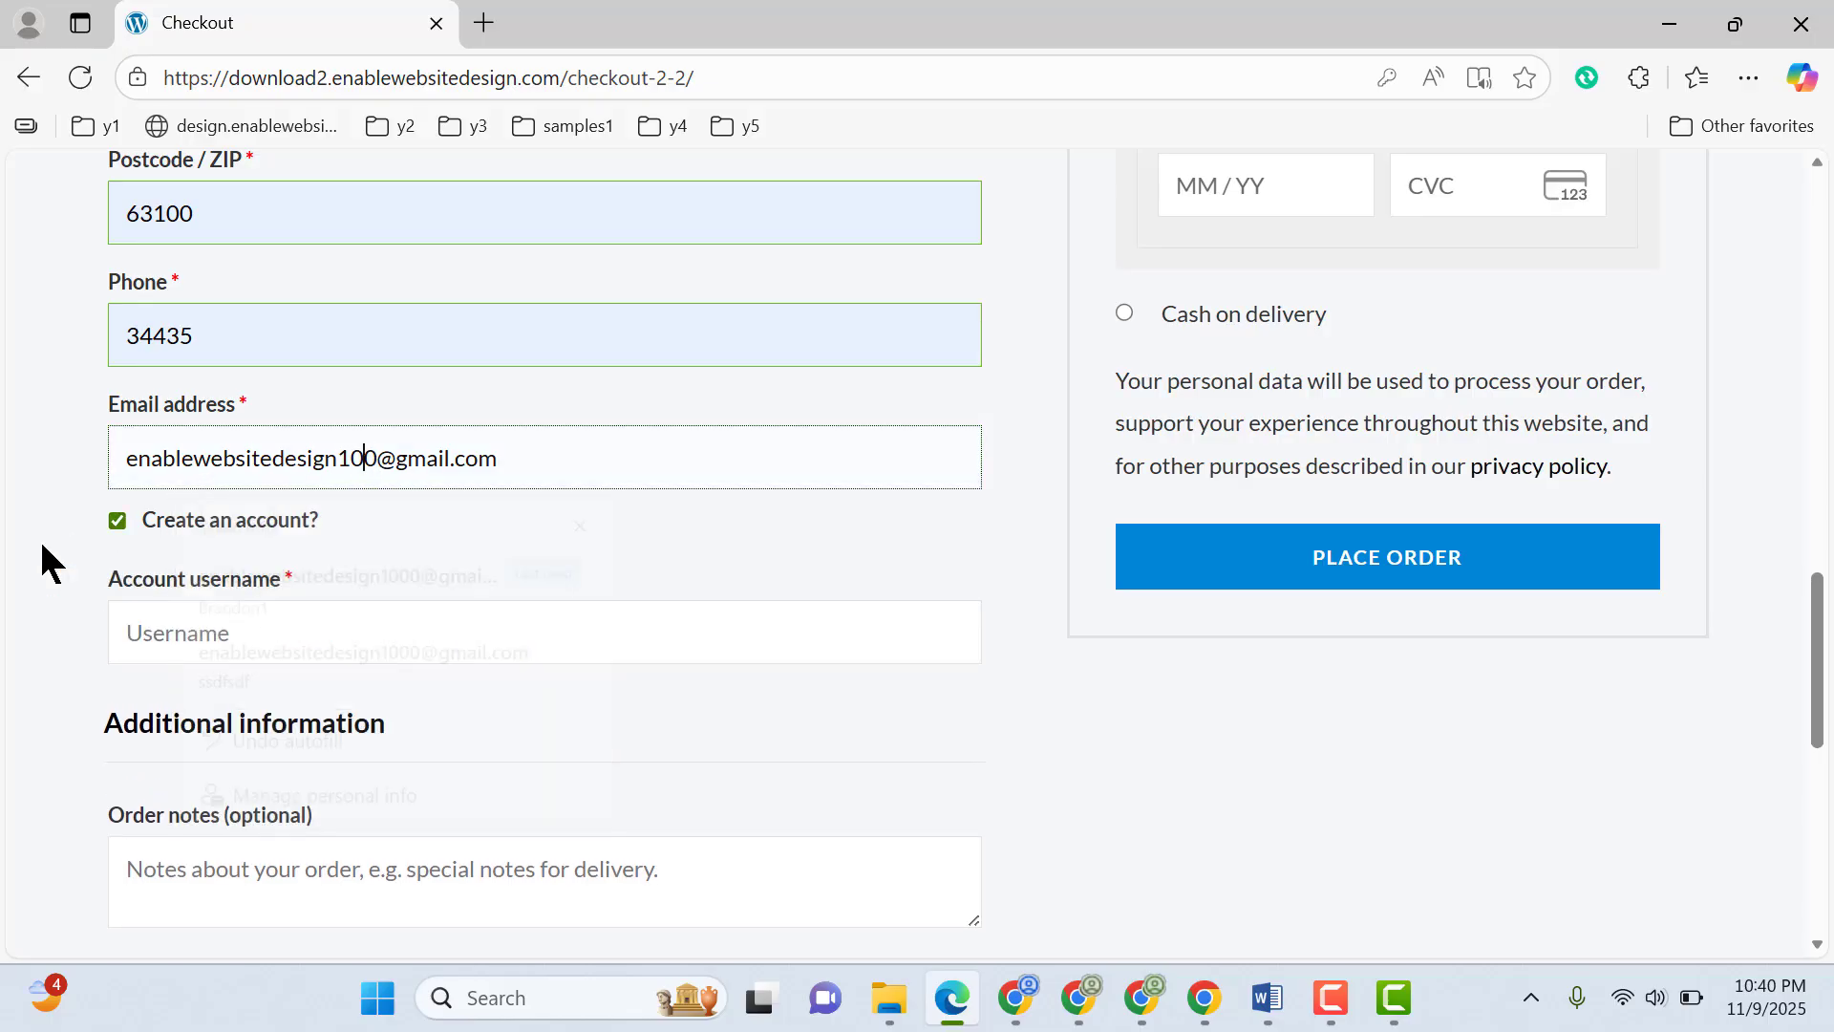
pyautogui.click(239, 631)
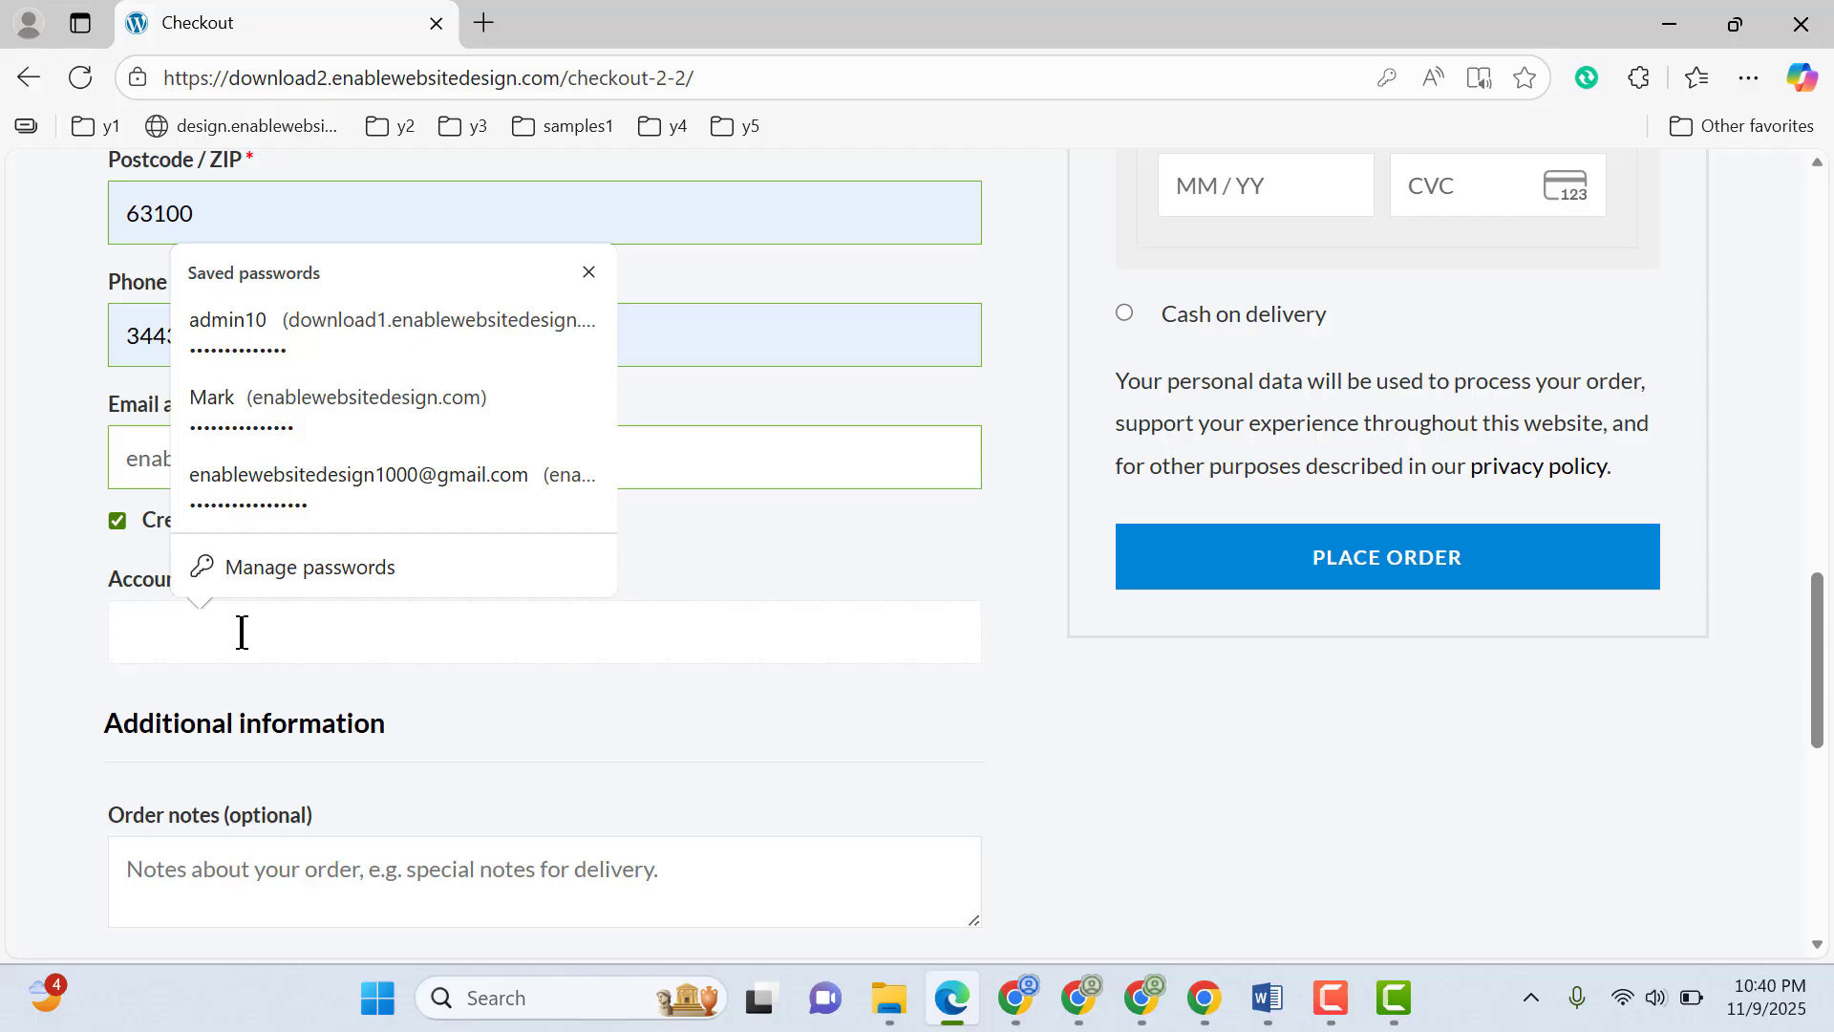
pyautogui.write('Hallow1')
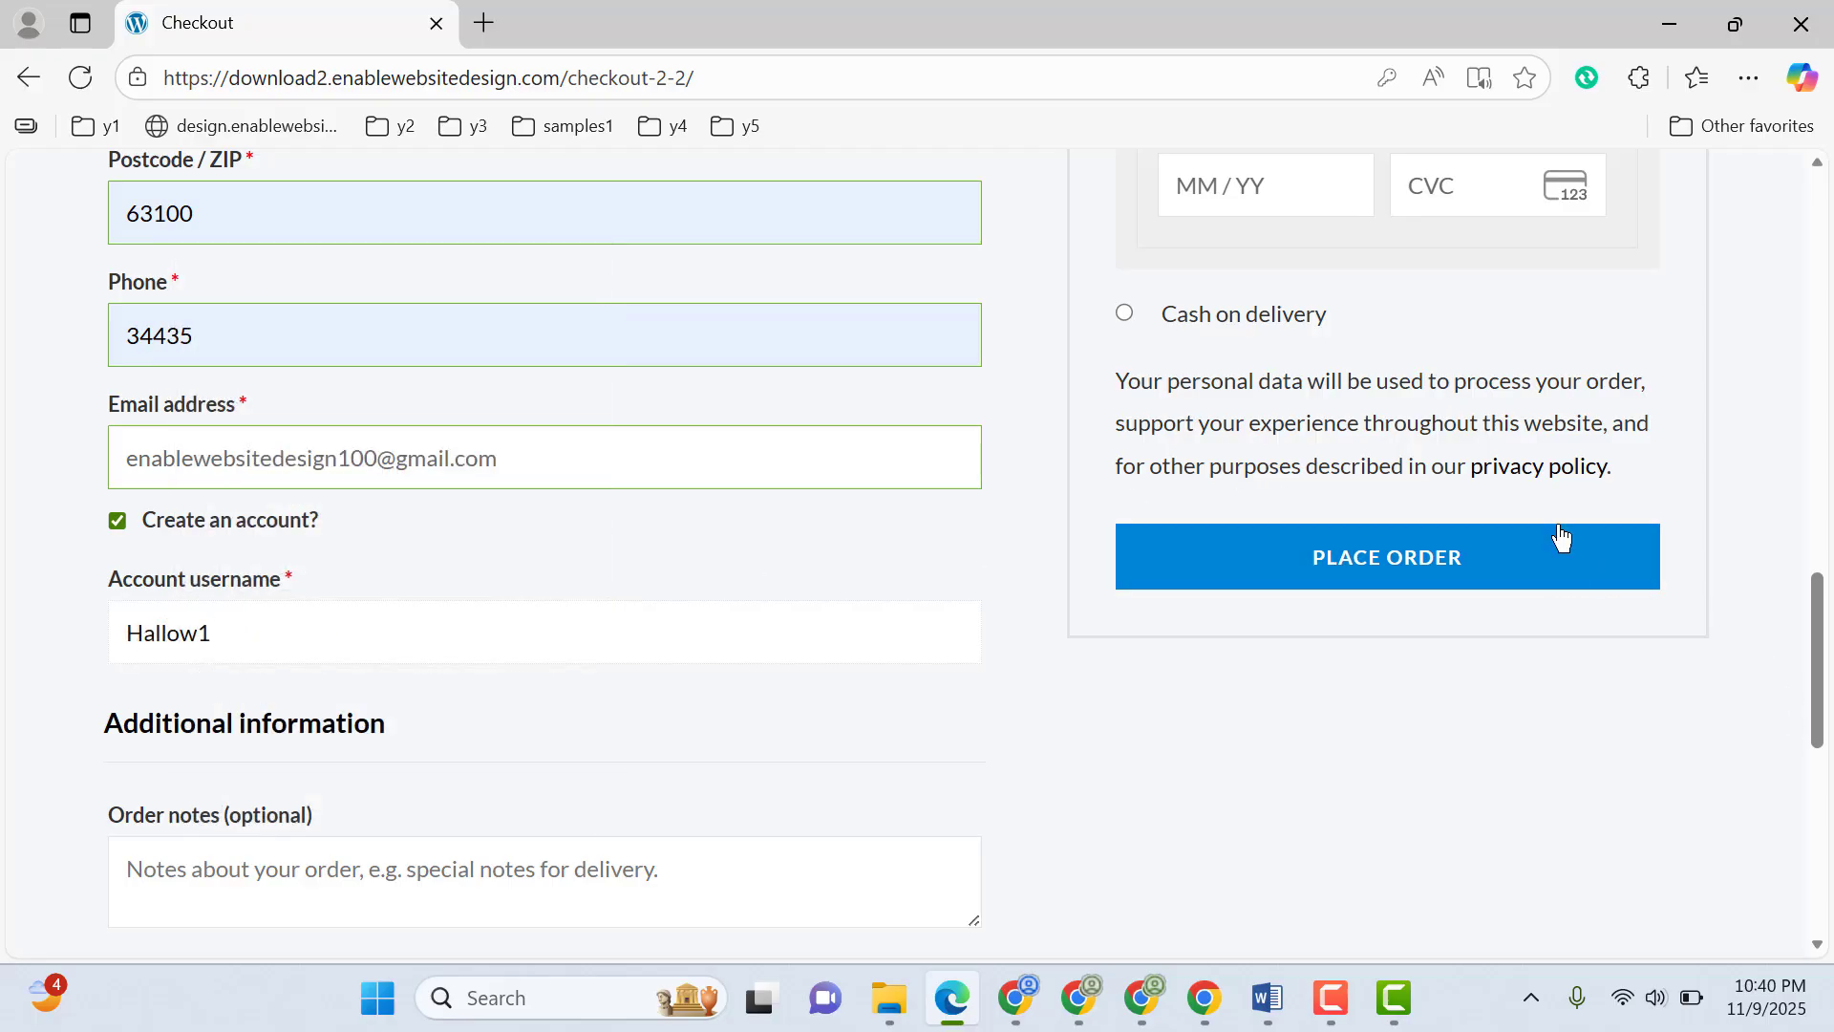
# Choose Cash on delivery as the order's payment method
pyautogui.scroll(3, 1227, 329)
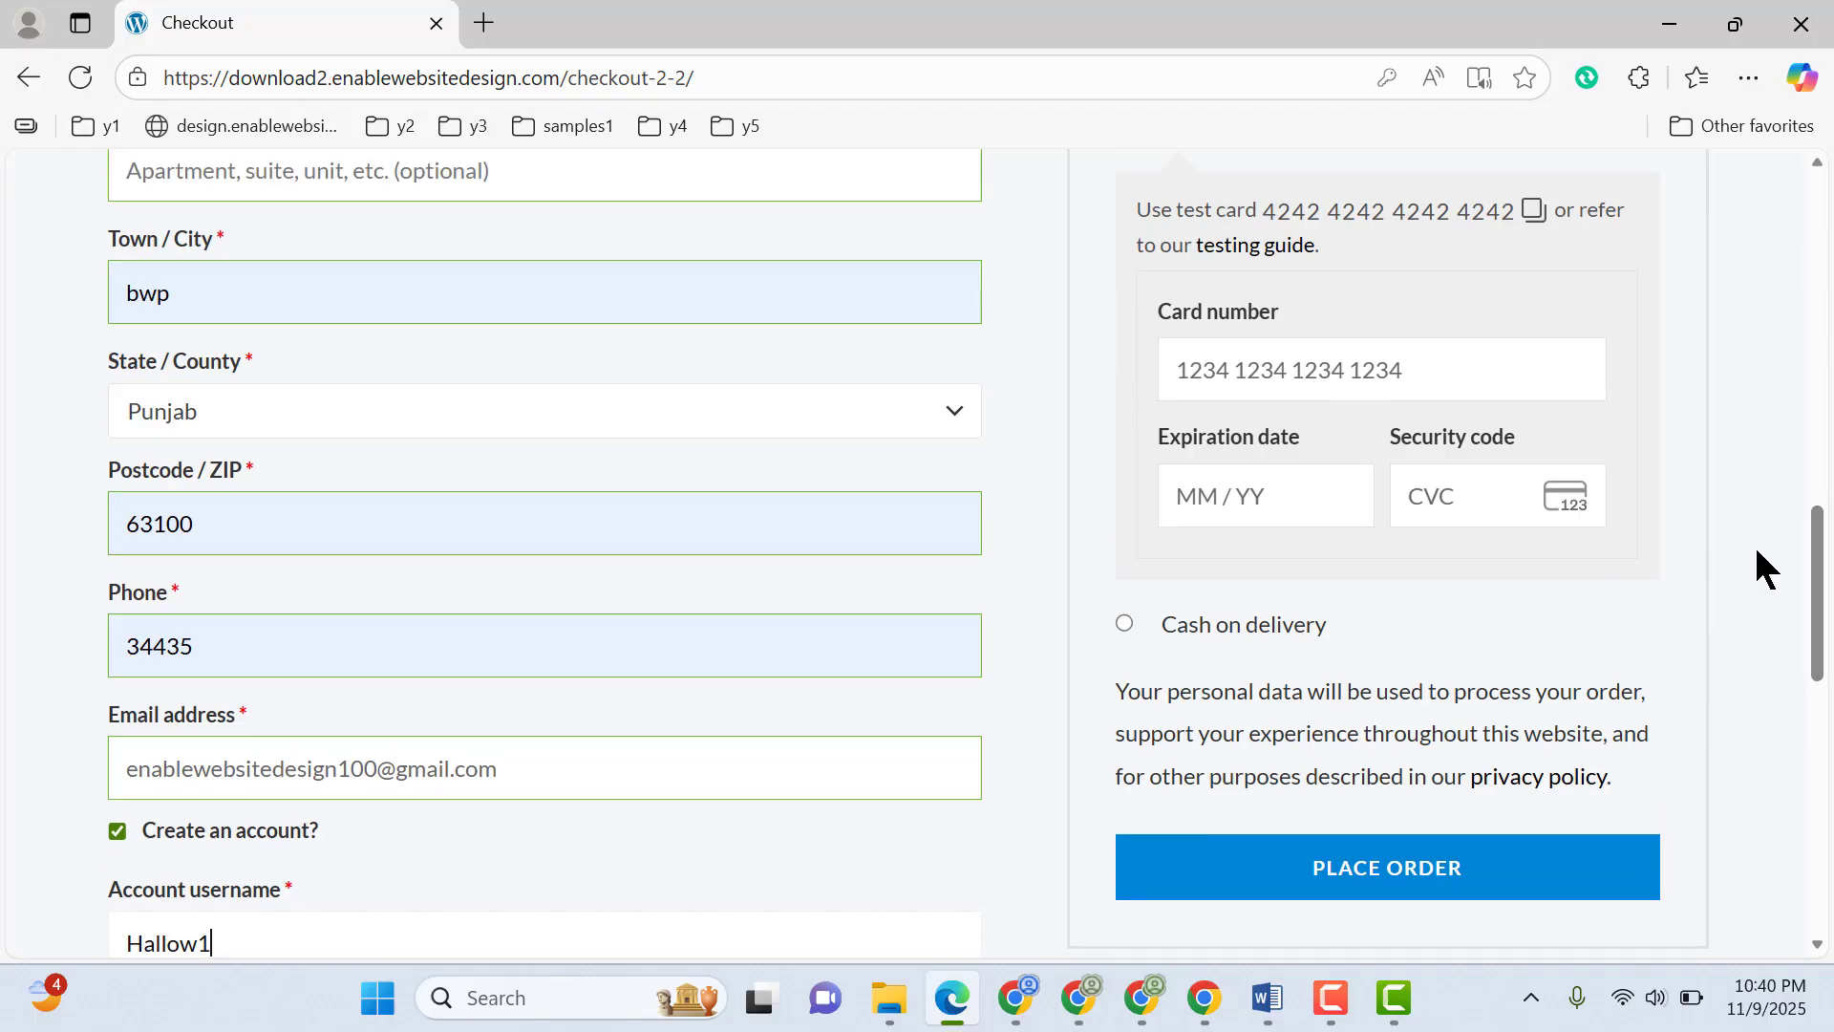
pyautogui.click(1123, 626)
pyautogui.scroll(5, 1334, 644)
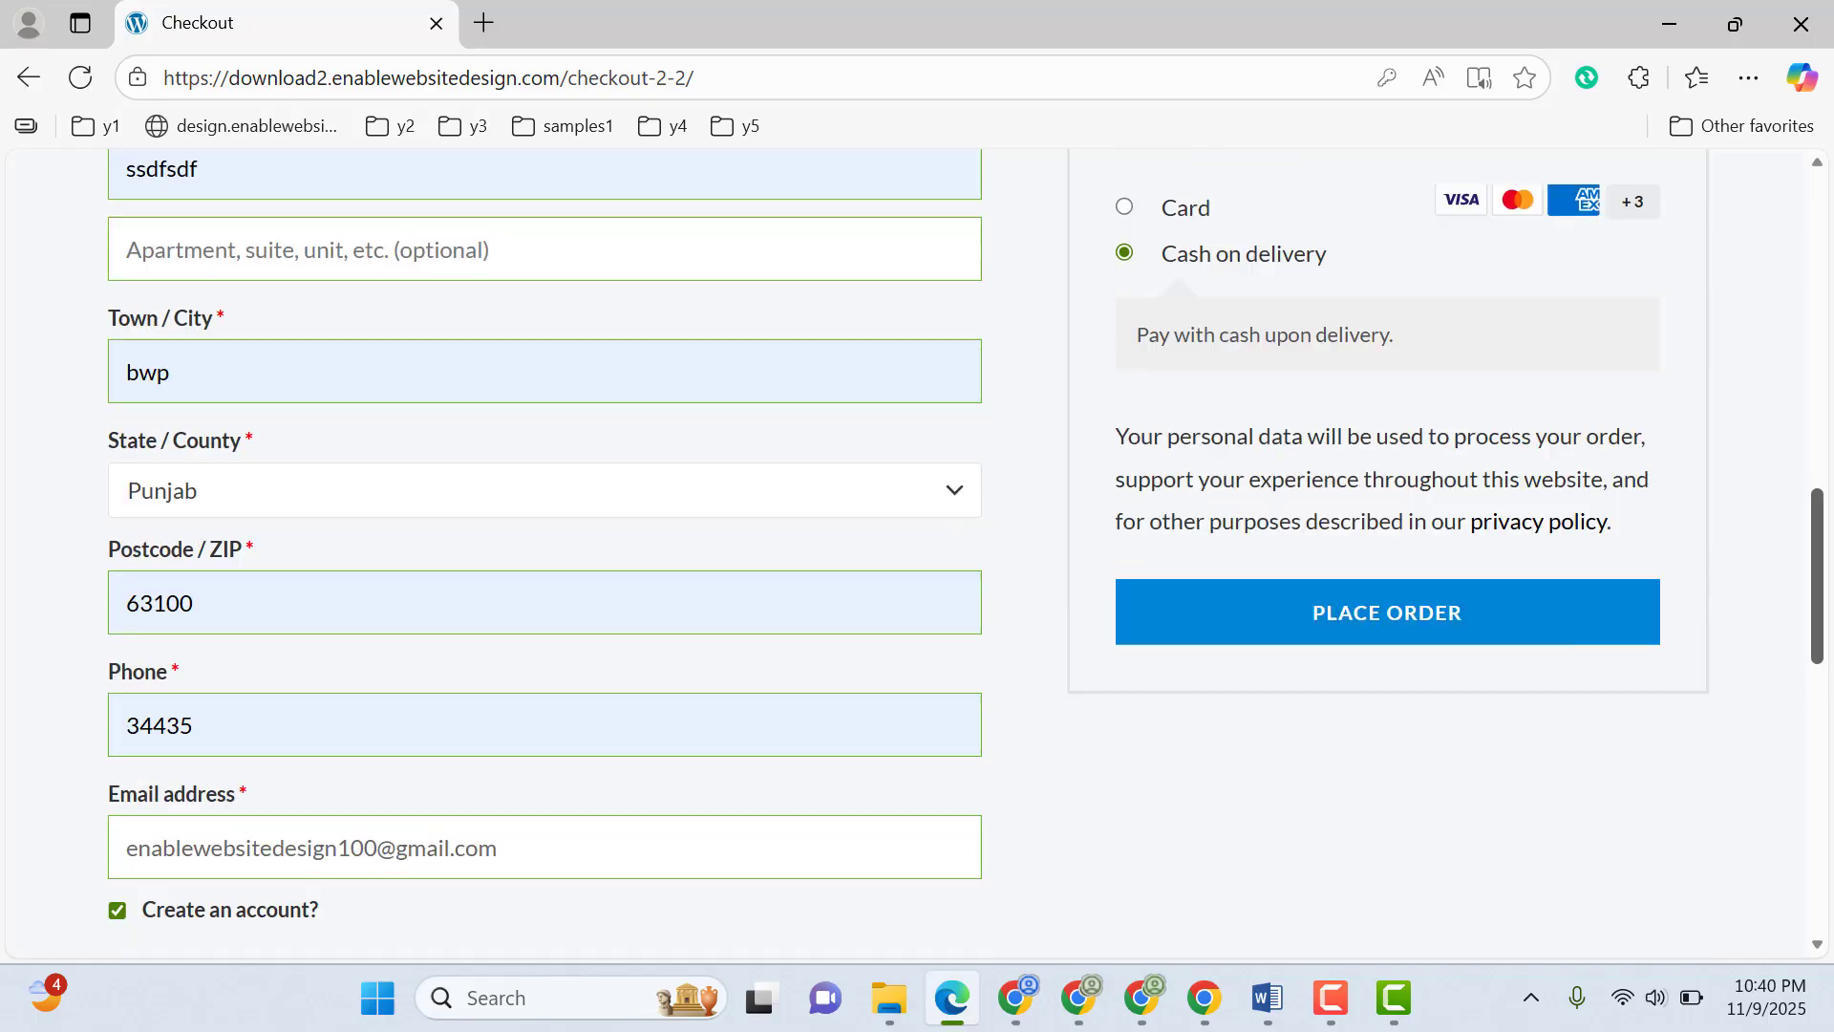
pyautogui.scroll(-3, 1334, 644)
pyautogui.scroll(-3, 1348, 725)
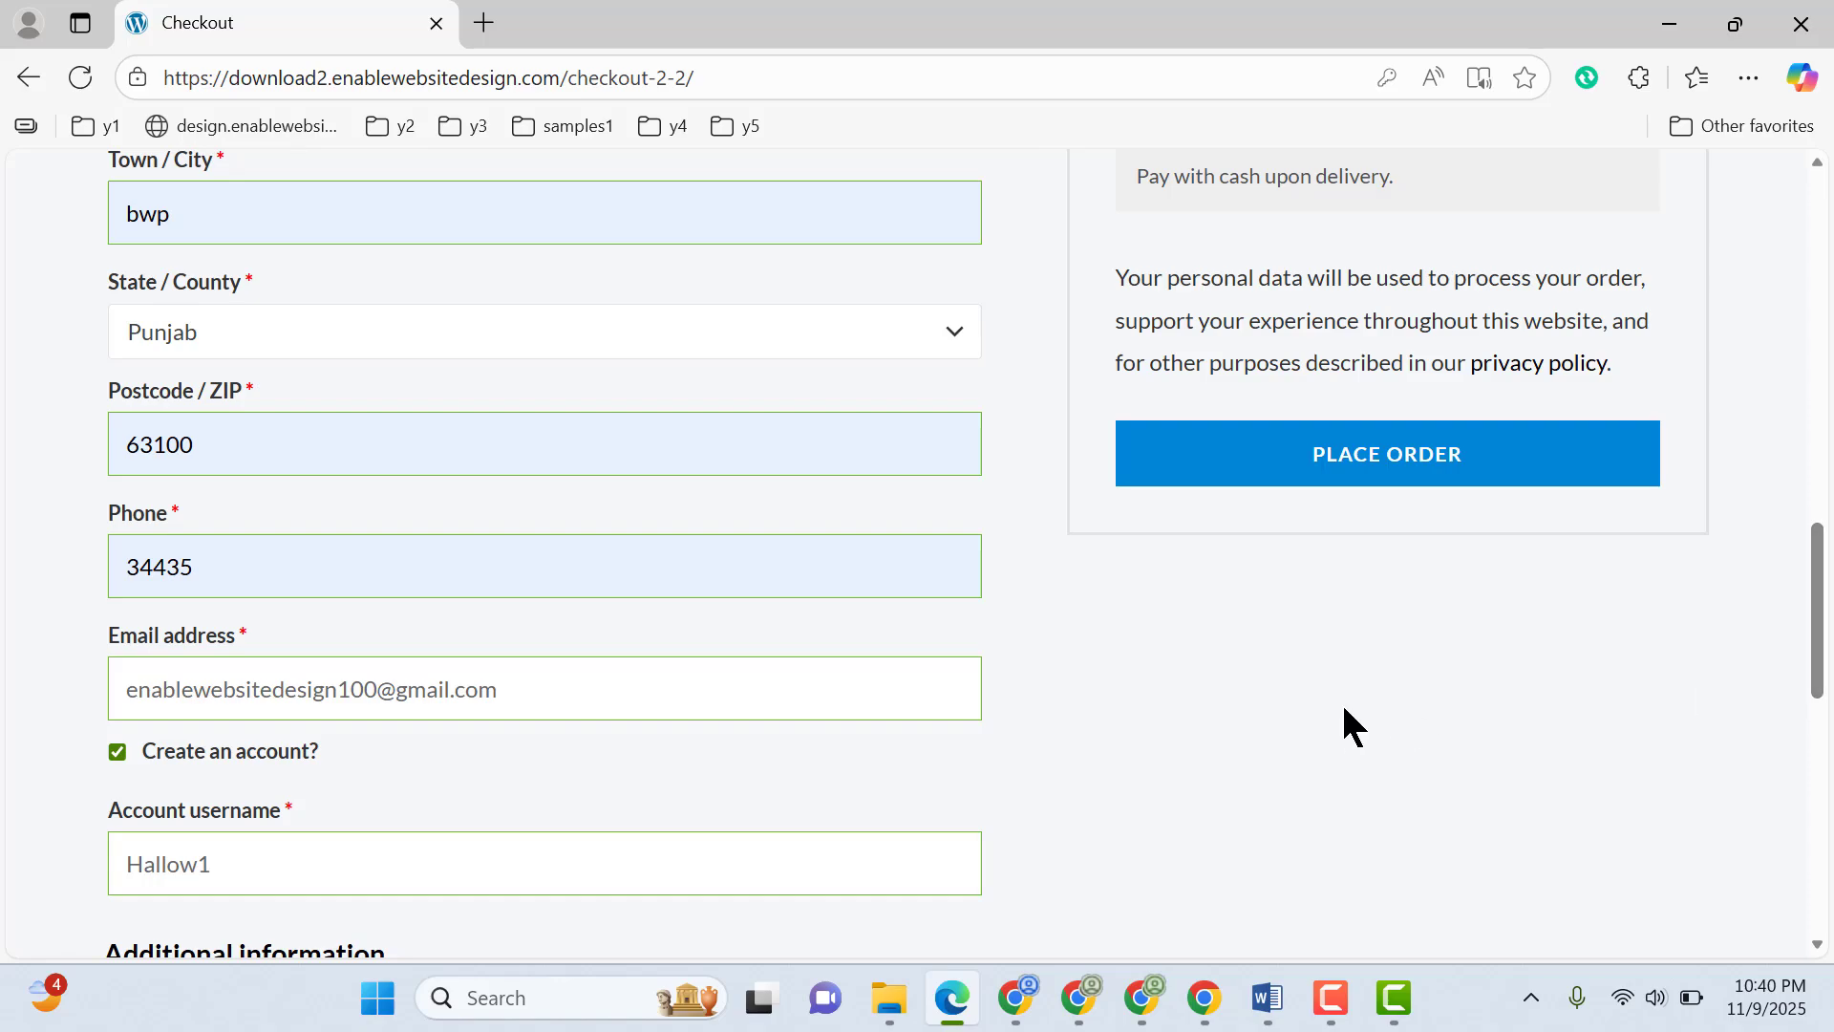
# Switch to Chrome, open the WooCommerce Accounts & Privacy settings and examine the checkout and account creation options
pyautogui.click(1204, 997)
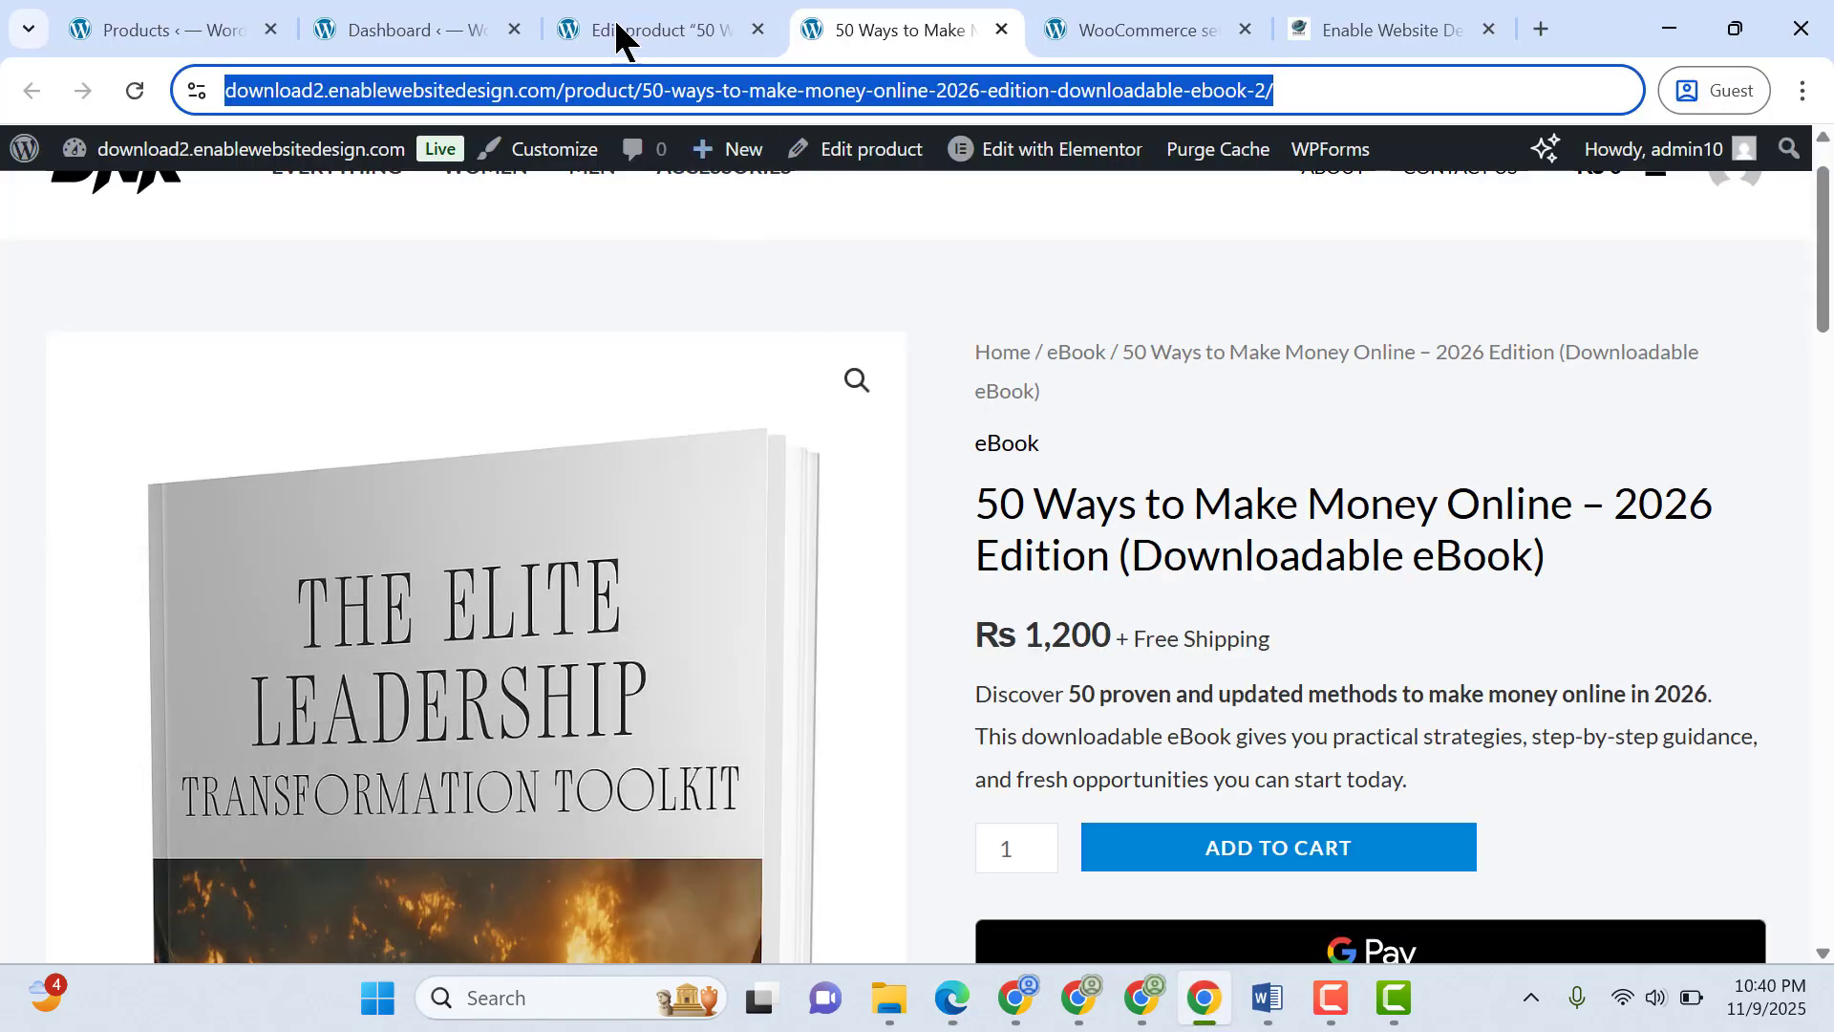
pyautogui.click(429, 14)
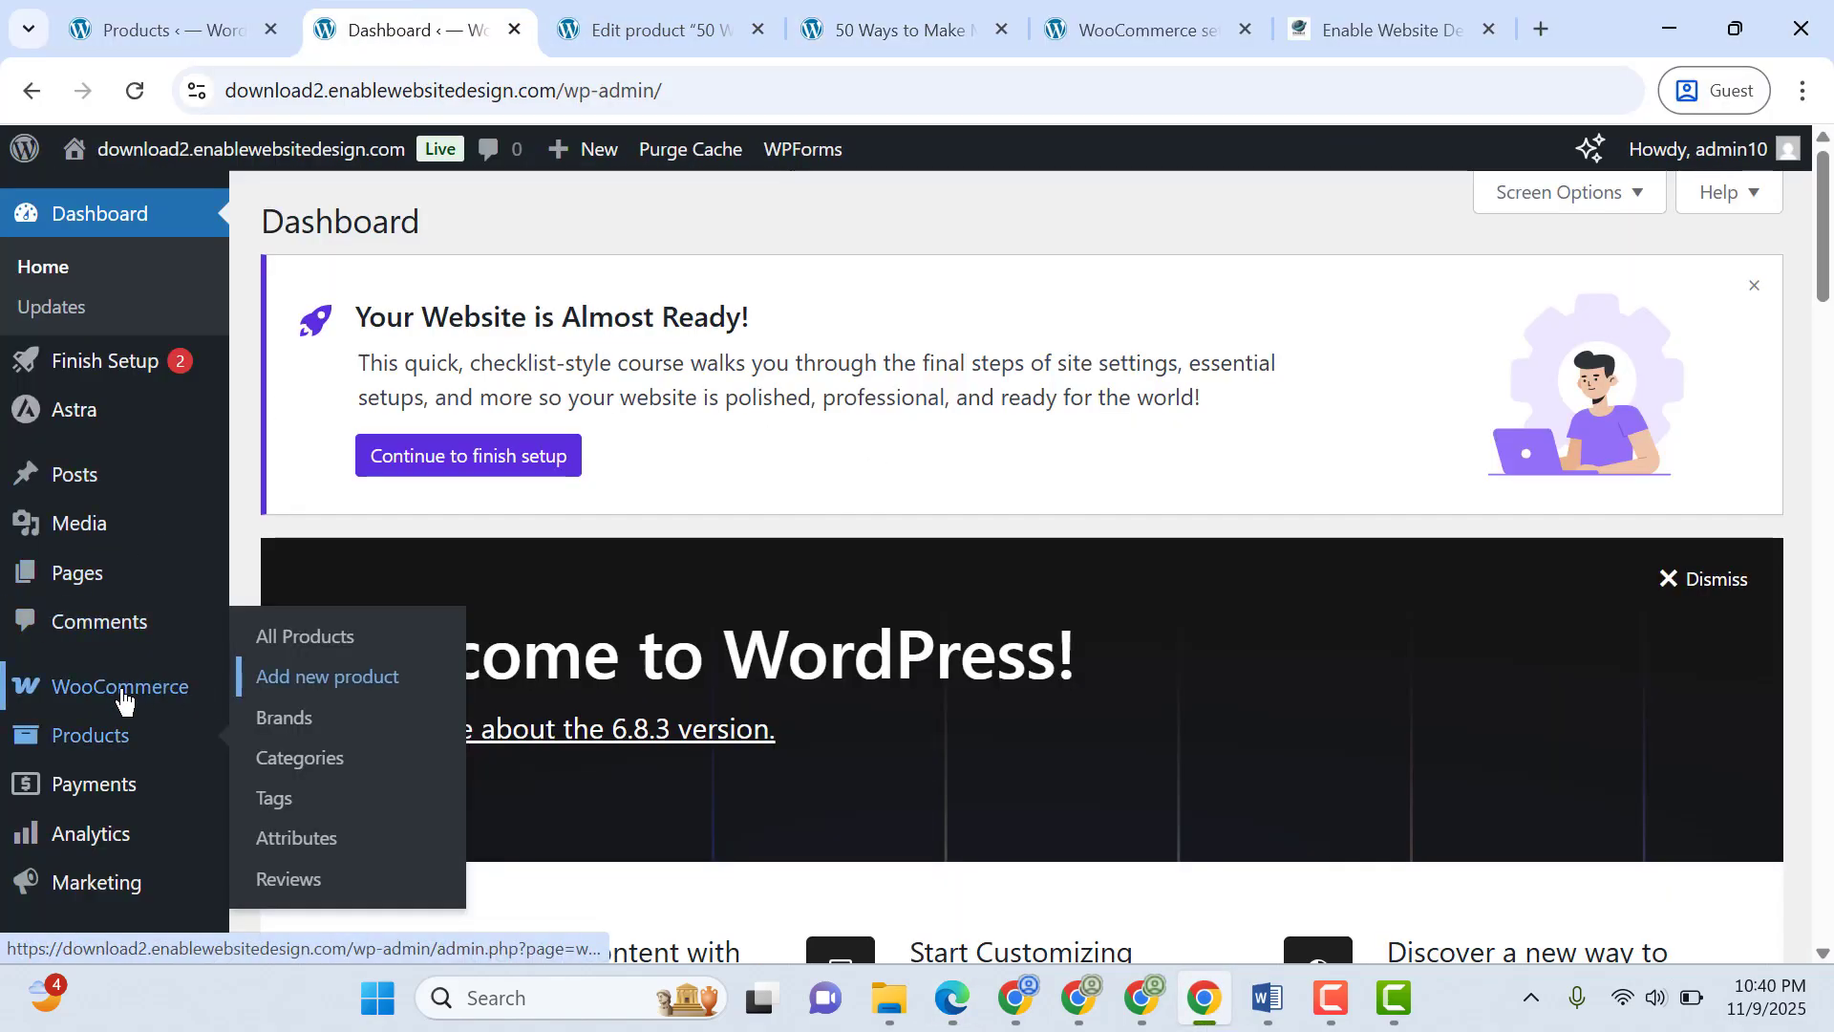
pyautogui.moveTo(121, 688)
pyautogui.click(326, 729)
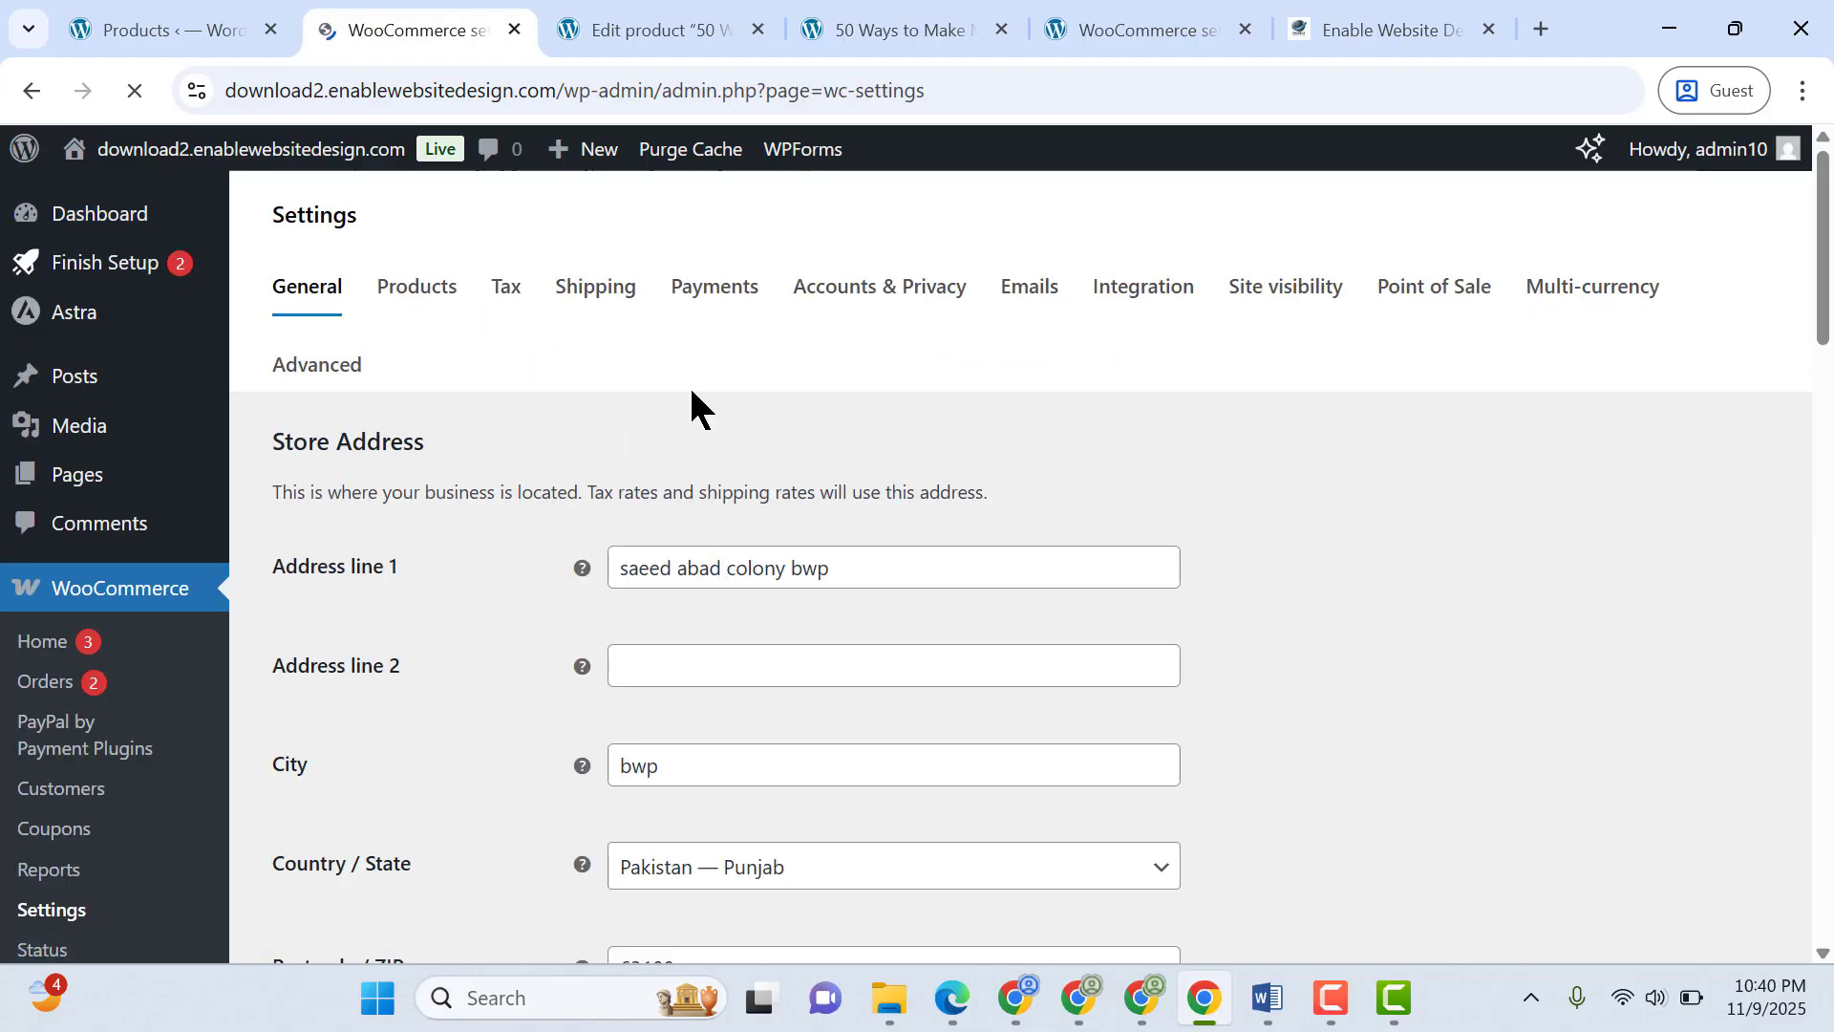
pyautogui.click(873, 293)
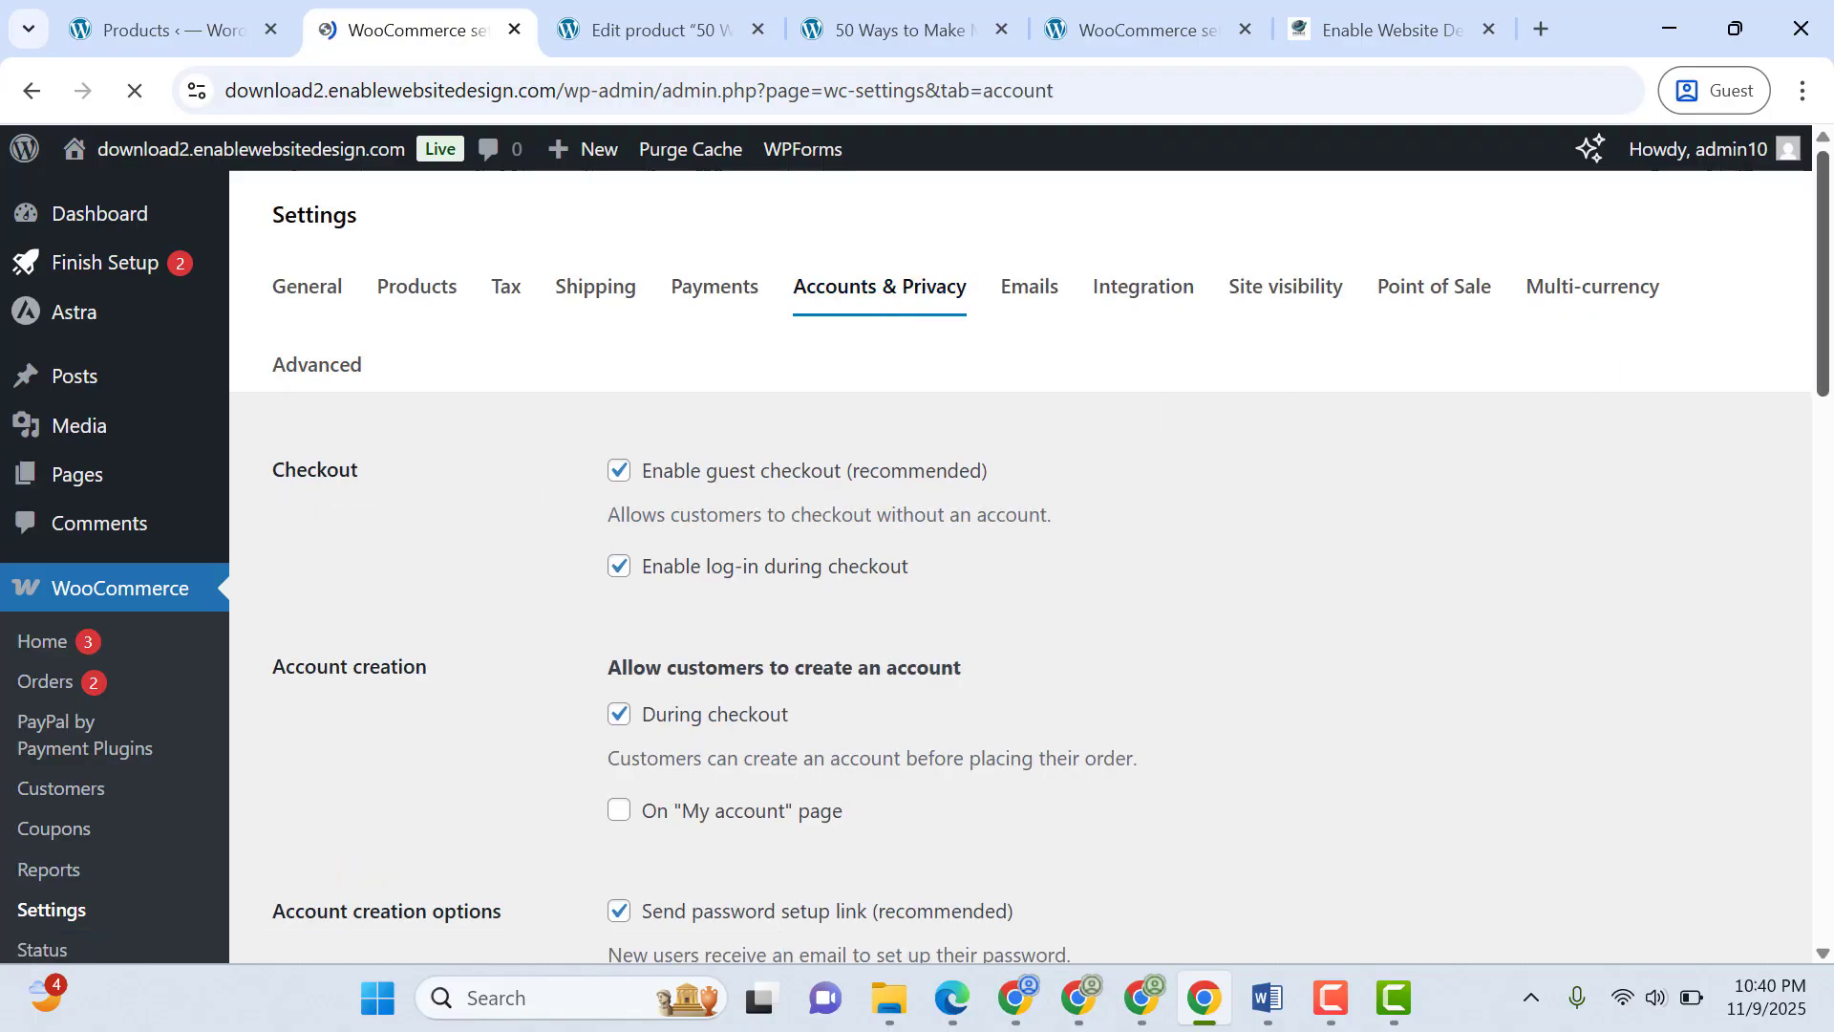
pyautogui.scroll(-3, 1826, 410)
pyautogui.moveTo(1832, 394); pyautogui.dragTo(1832, 407)
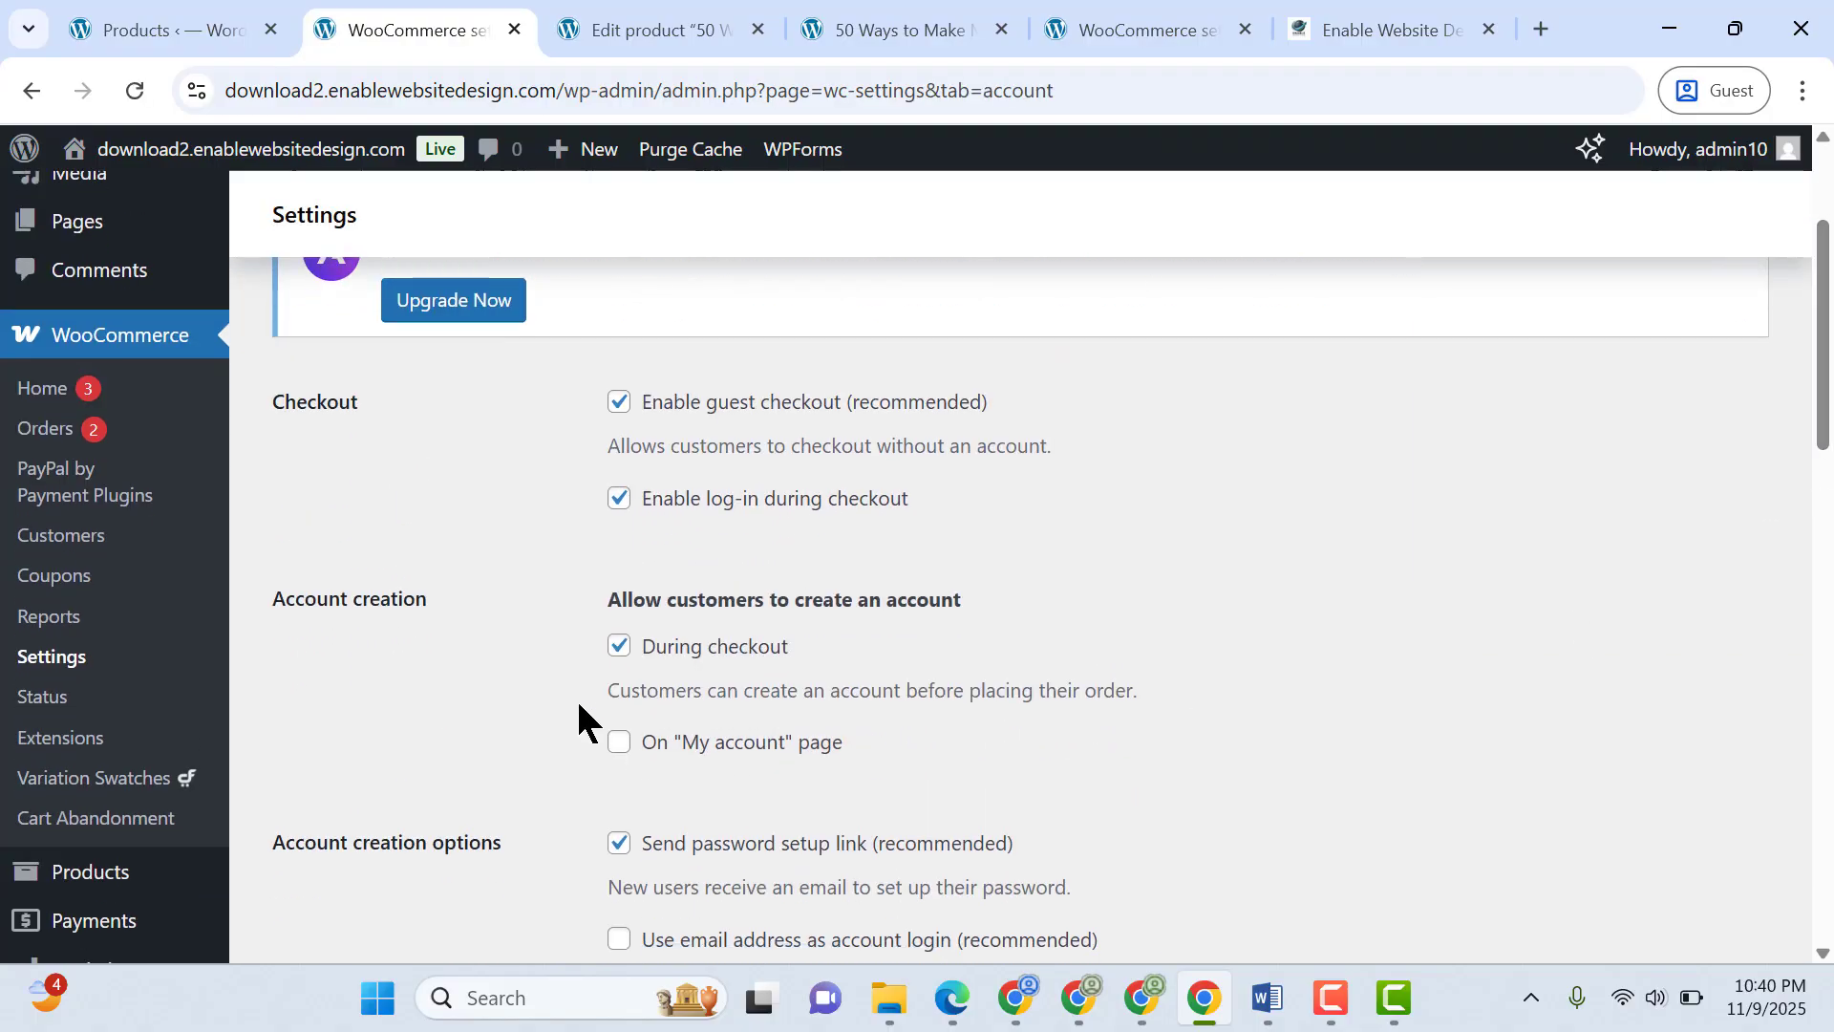
# Switch back to Microsoft Edge and place the eBook order
pyautogui.click(960, 1012)
pyautogui.click(1416, 463)
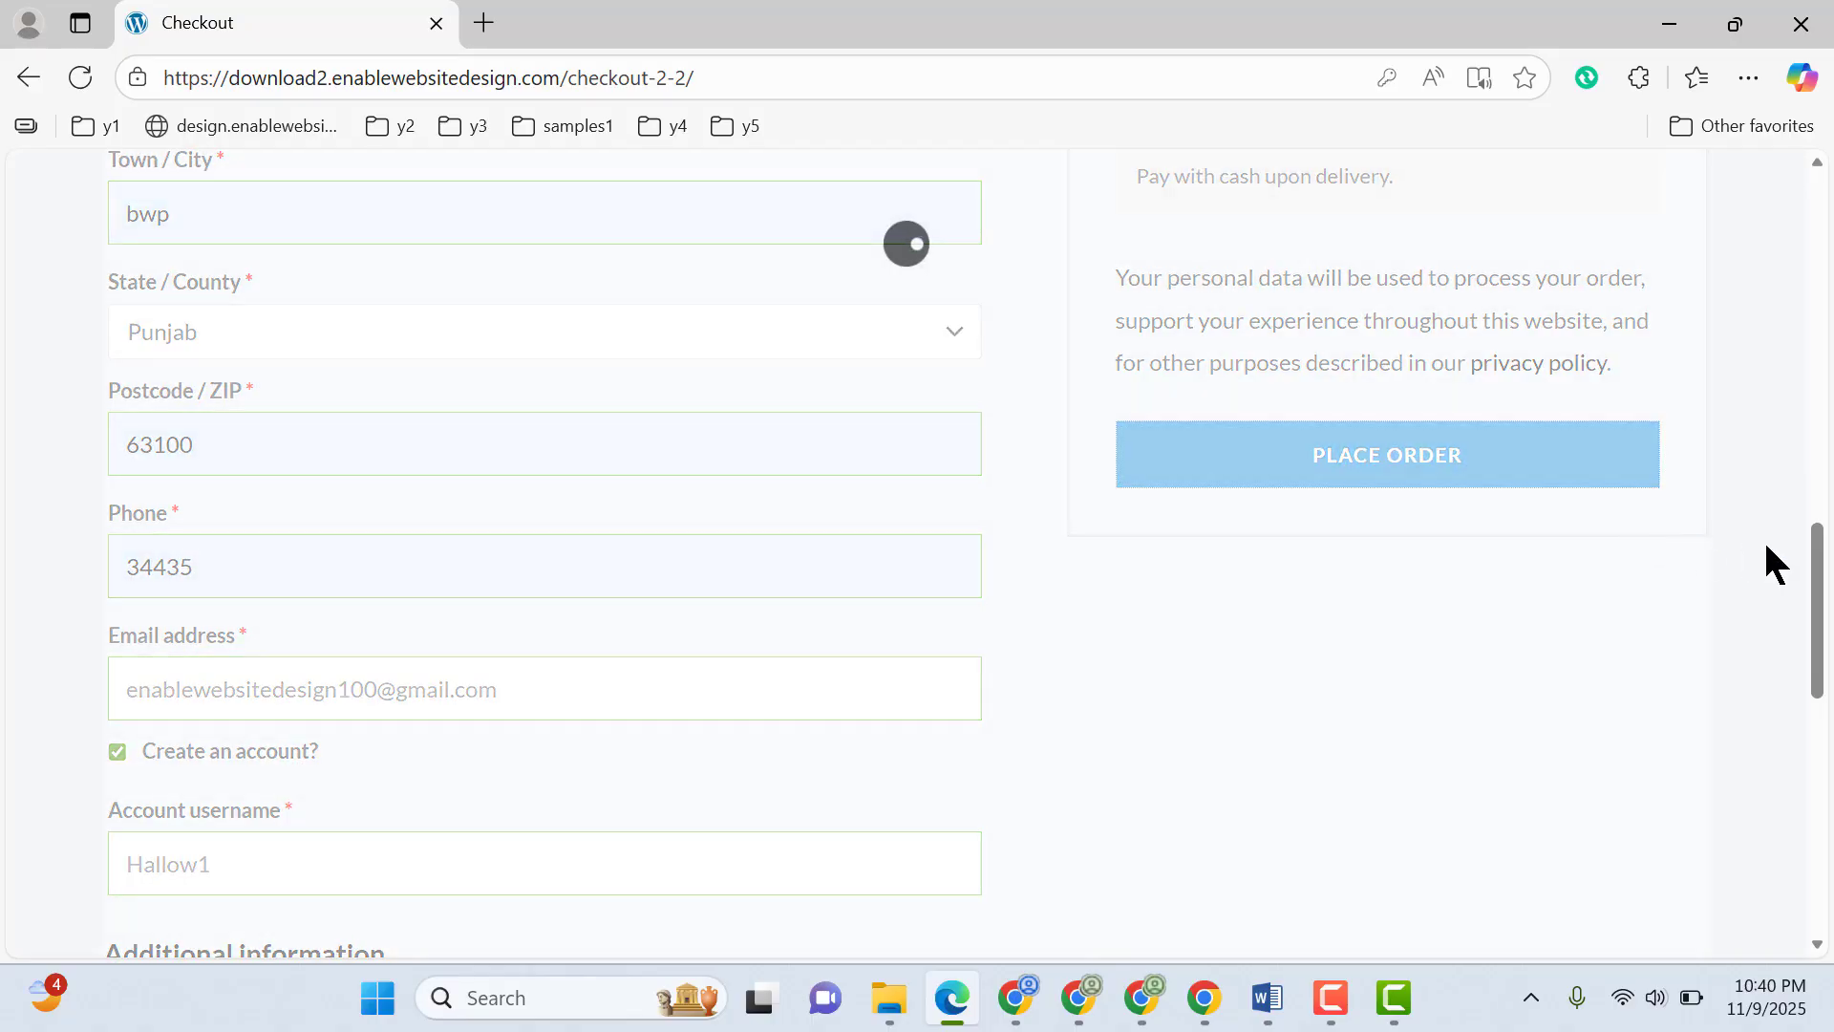
pyautogui.scroll(5, 1832, 468)
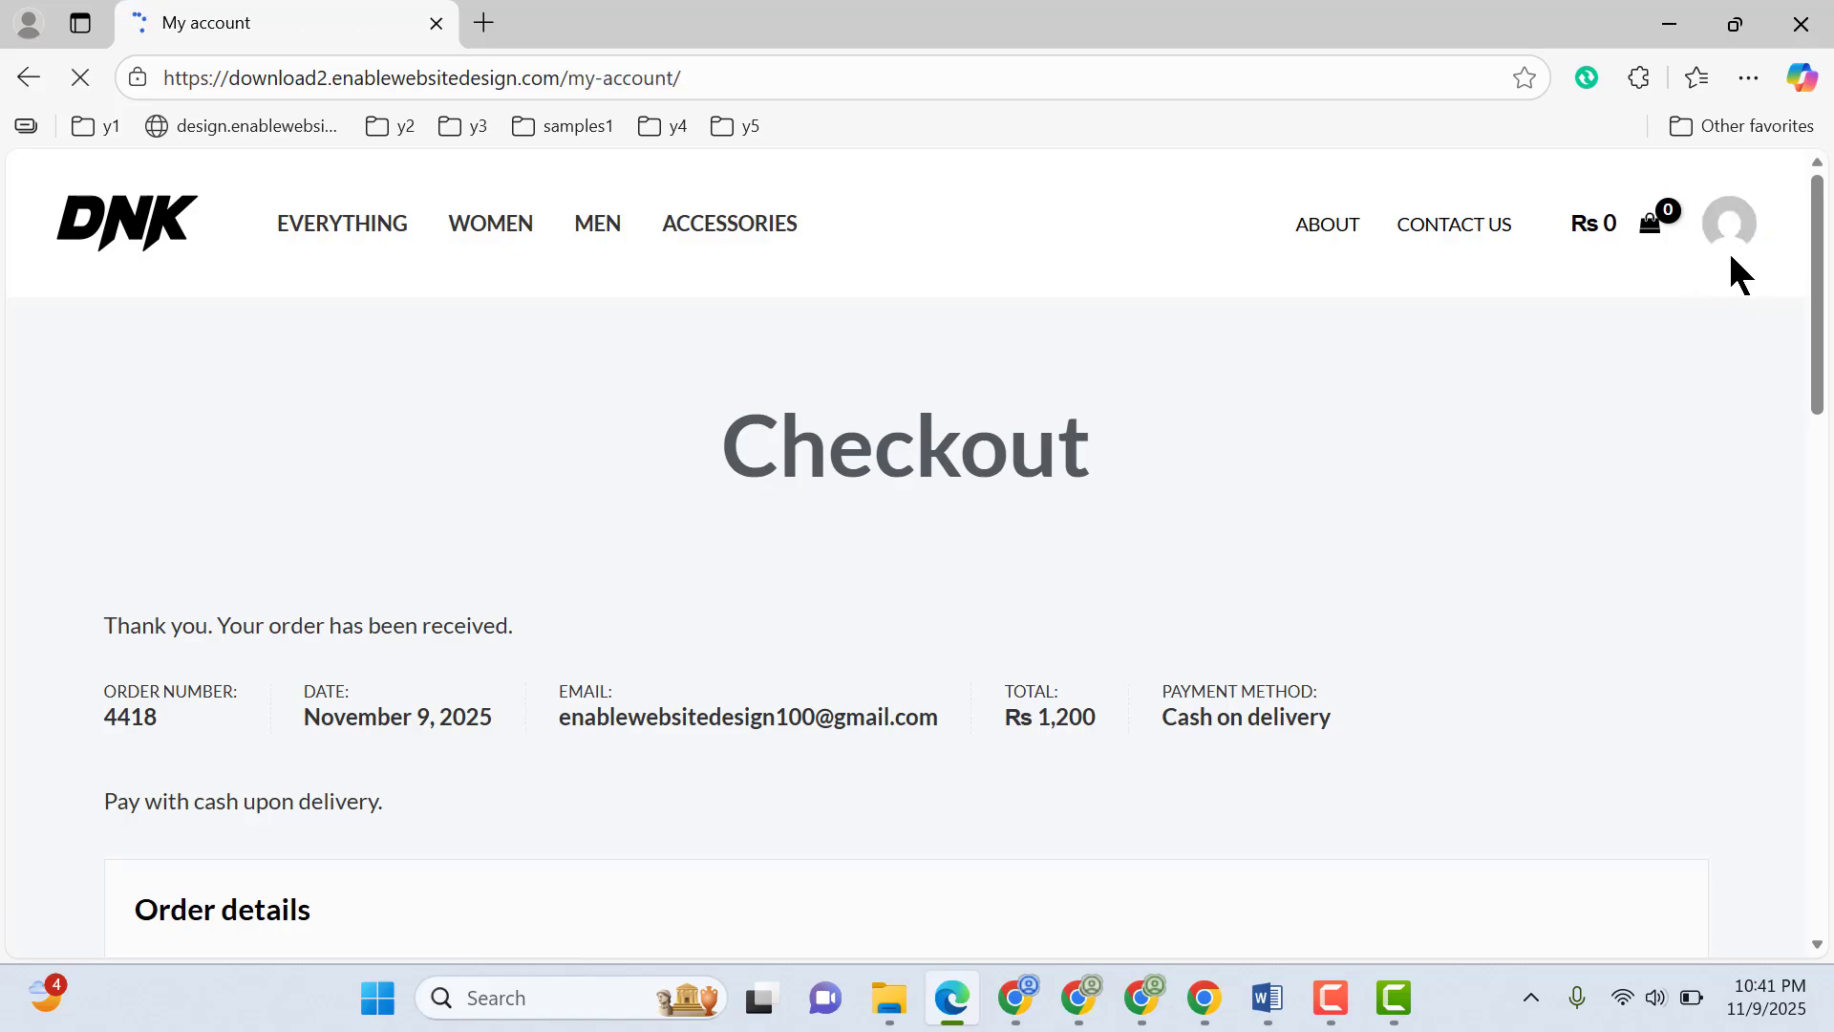
# Open the customer's My account page and view its Downloads section
pyautogui.scroll(-2, 1803, 344)
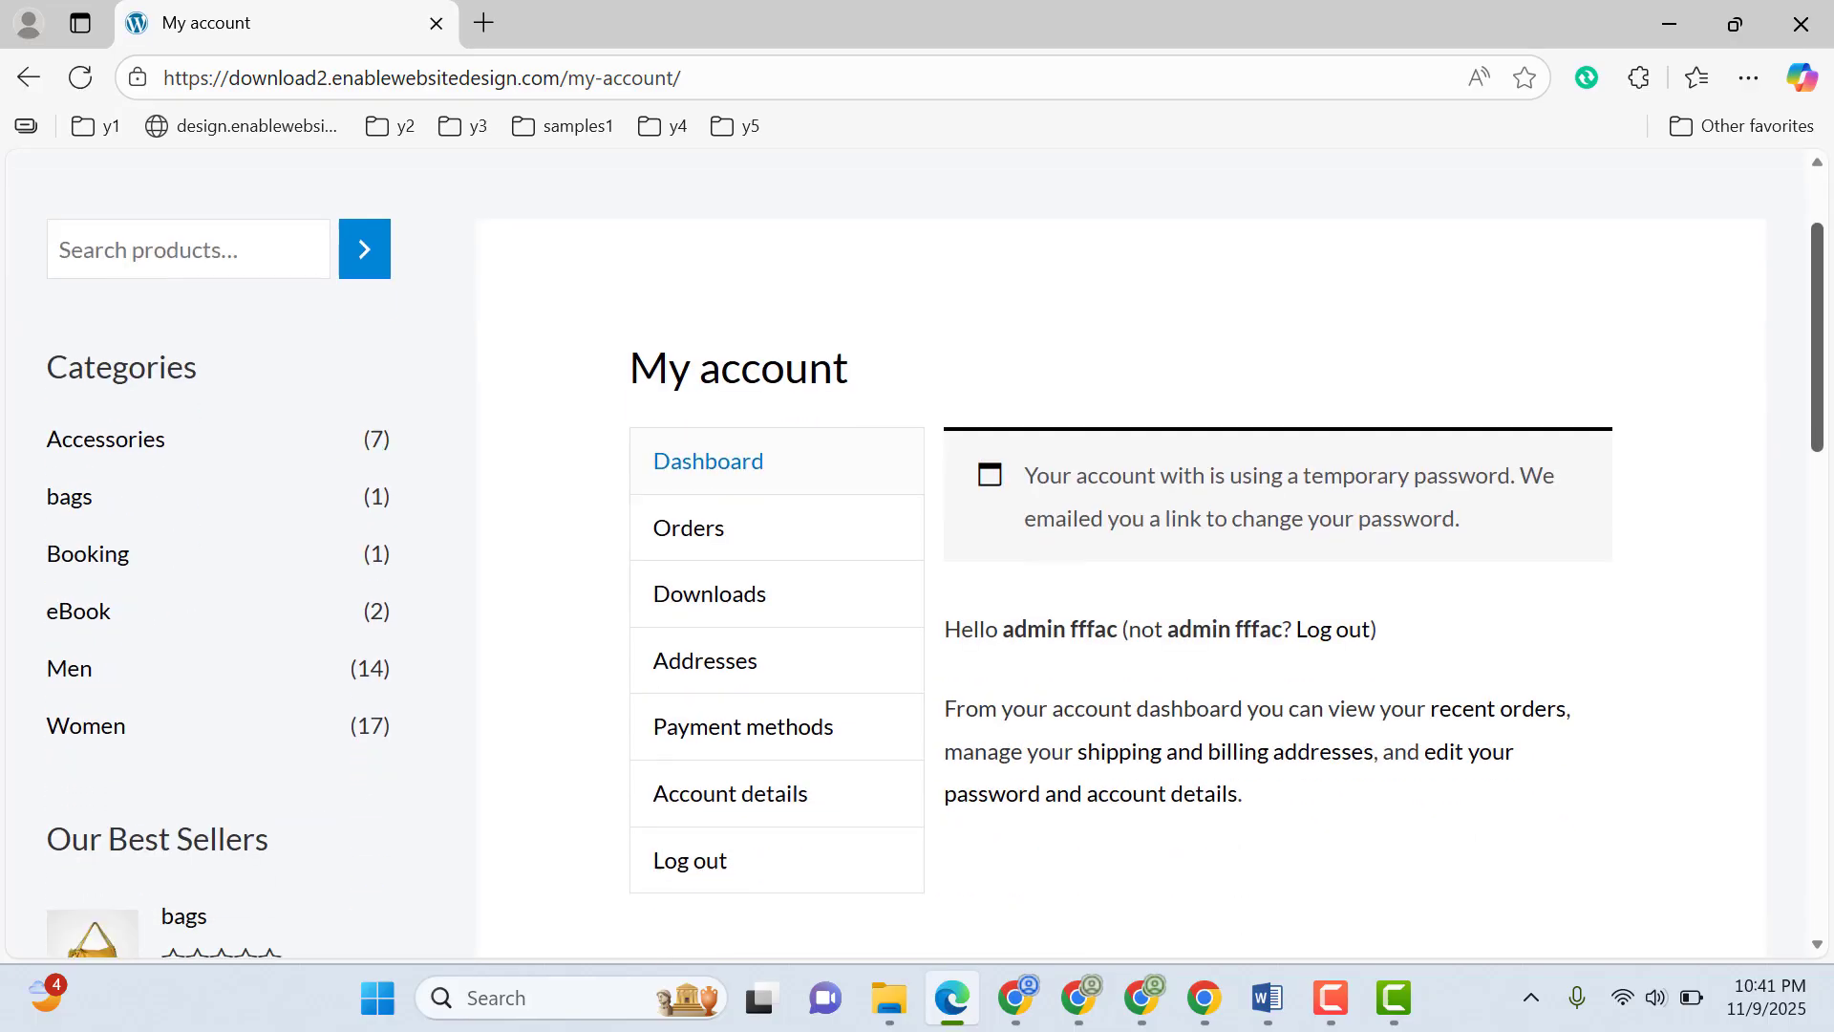
pyautogui.click(722, 547)
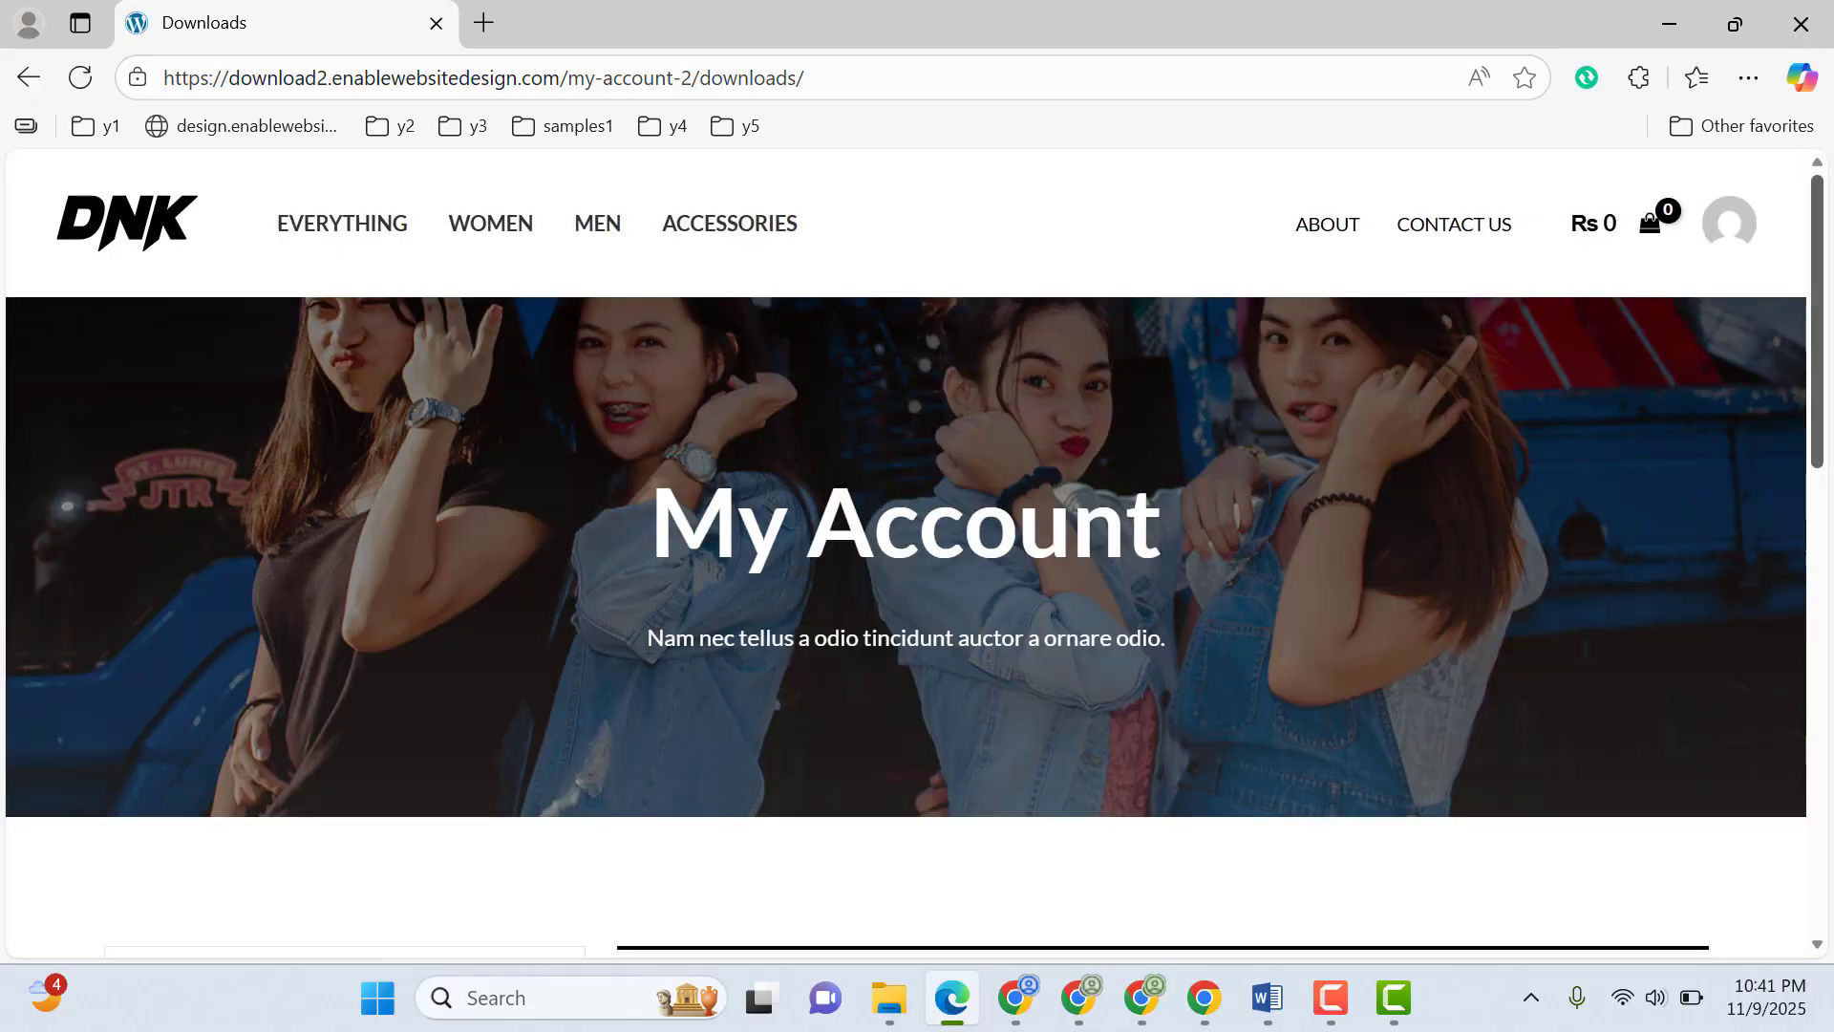
pyautogui.moveTo(1816, 420); pyautogui.dragTo(1816, 670)
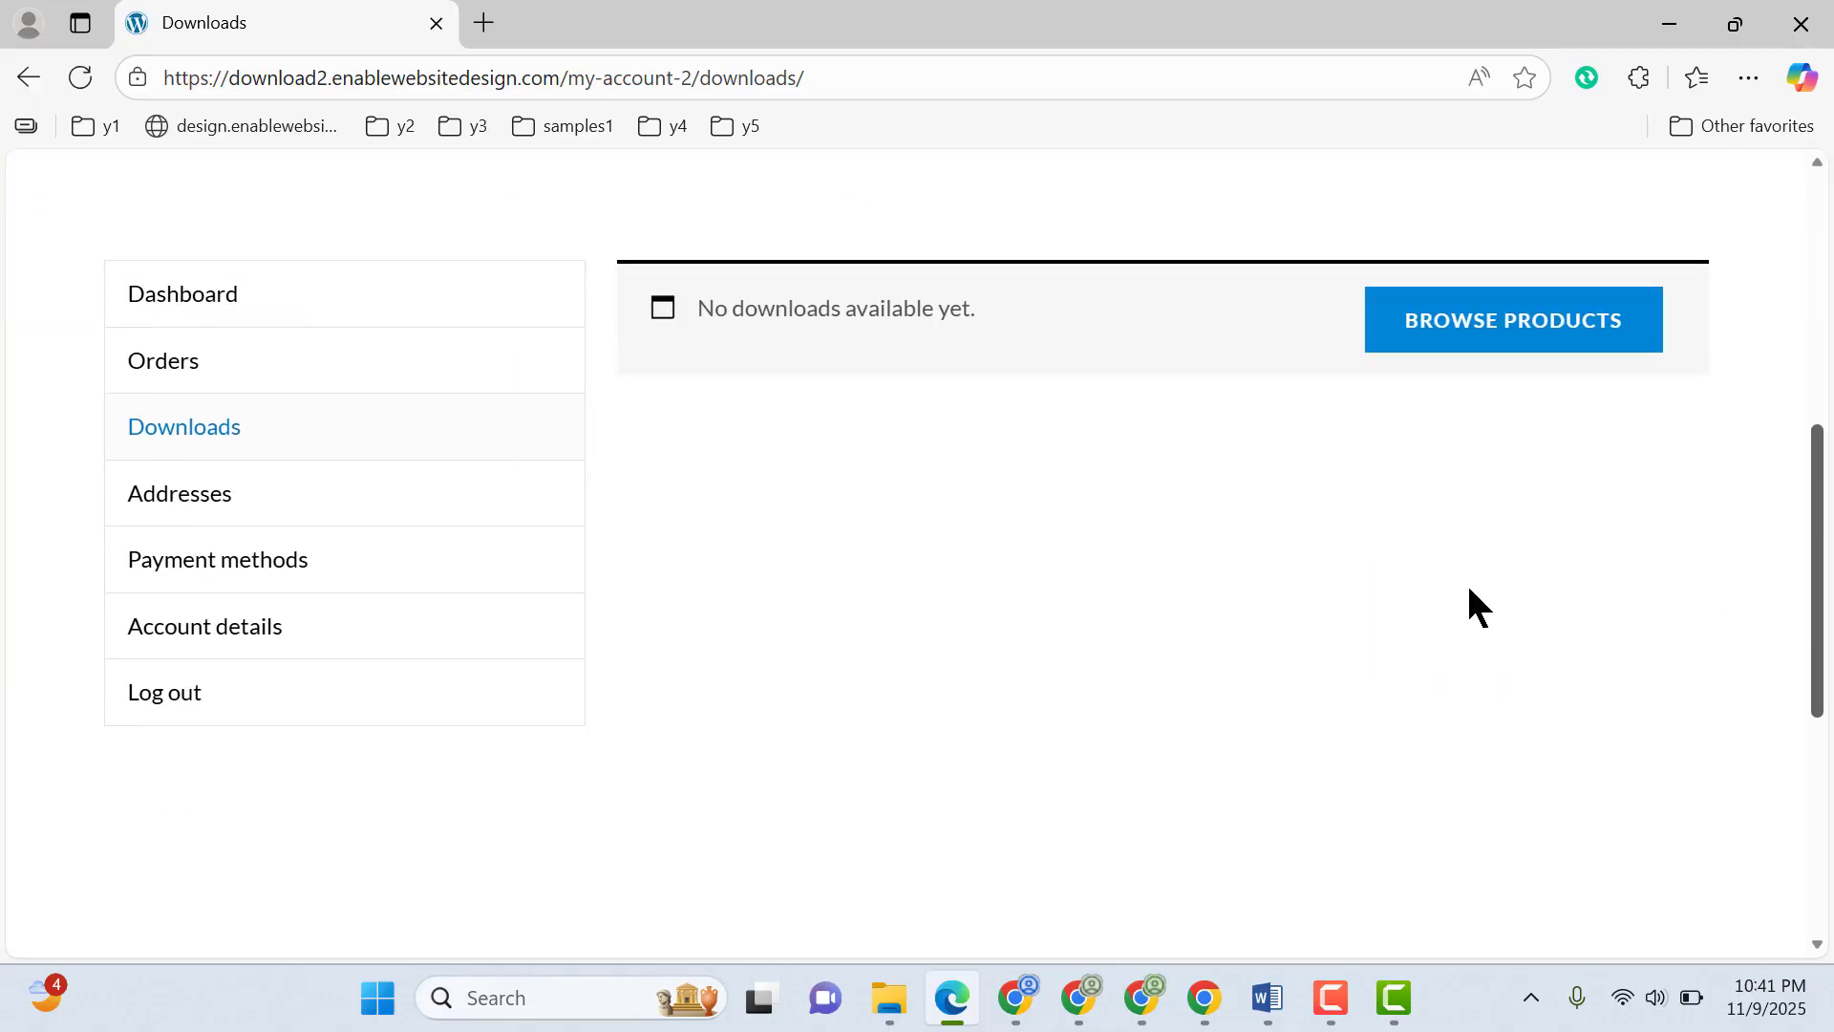
# Switch to Chrome, open the newest WooCommerce order, set its status to Completed and update it
pyautogui.click(1209, 1010)
pyautogui.click(82, 439)
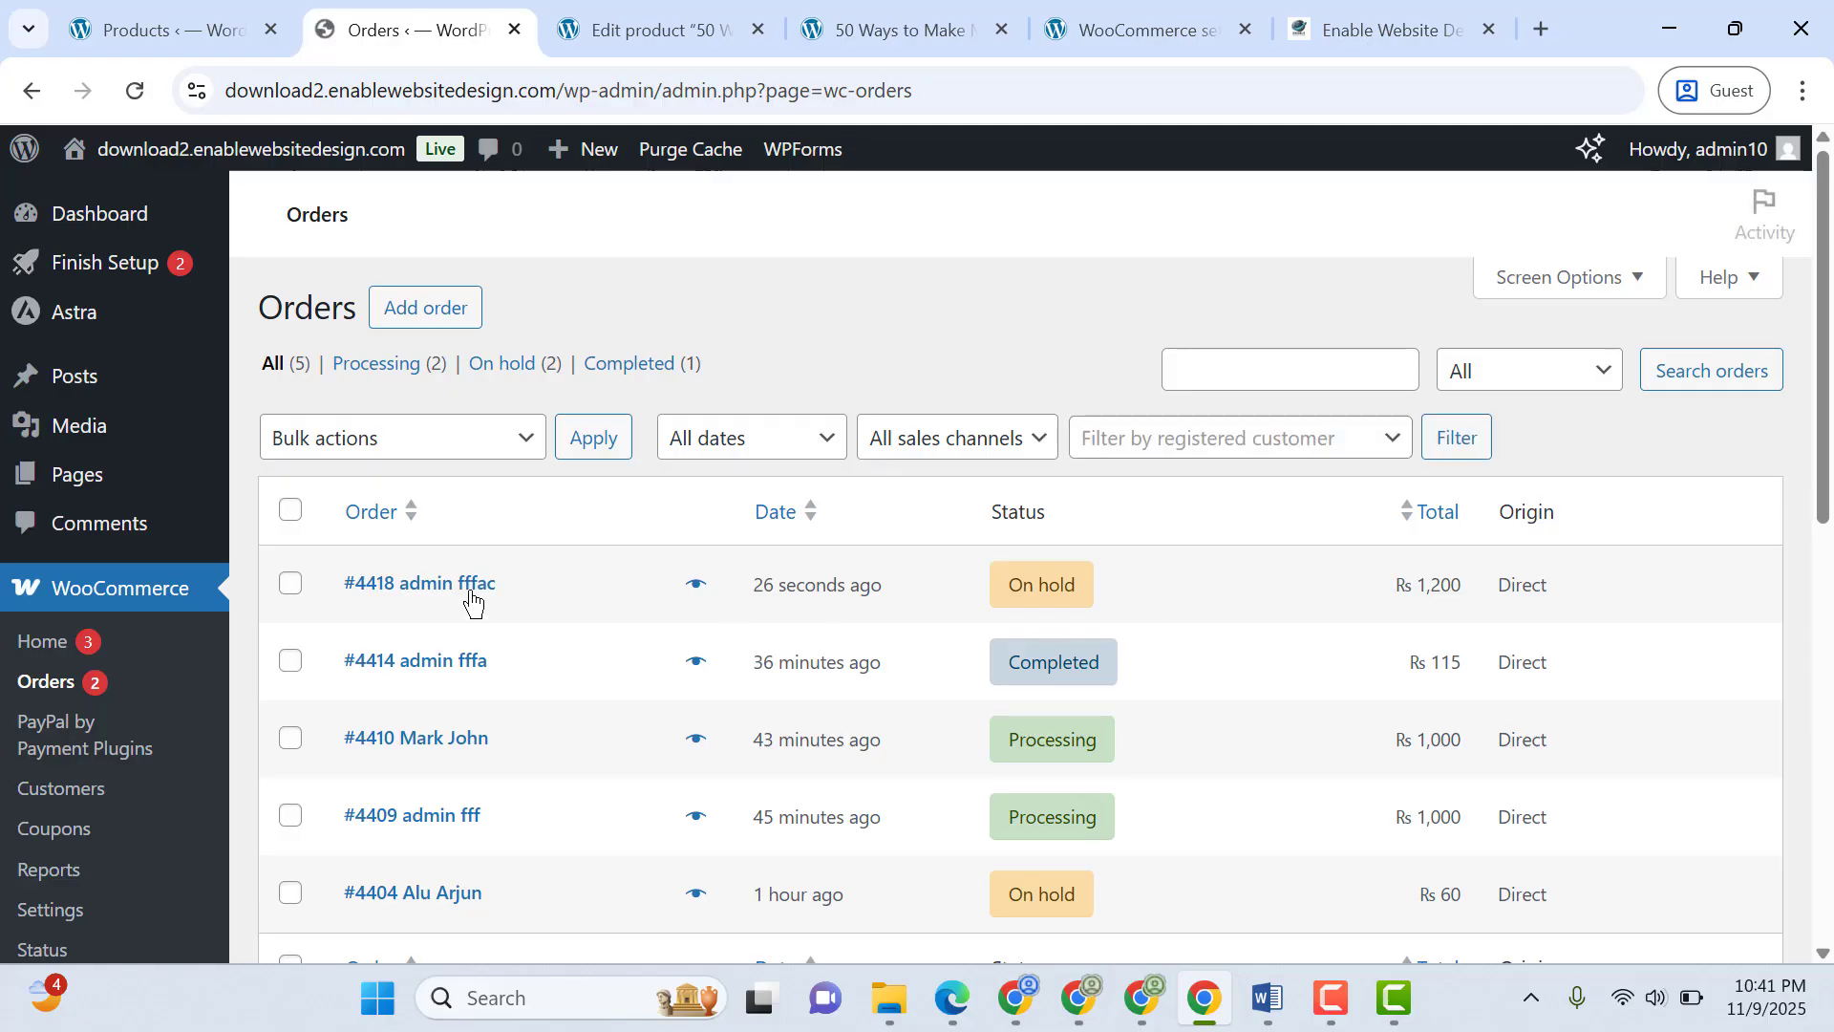
pyautogui.click(471, 584)
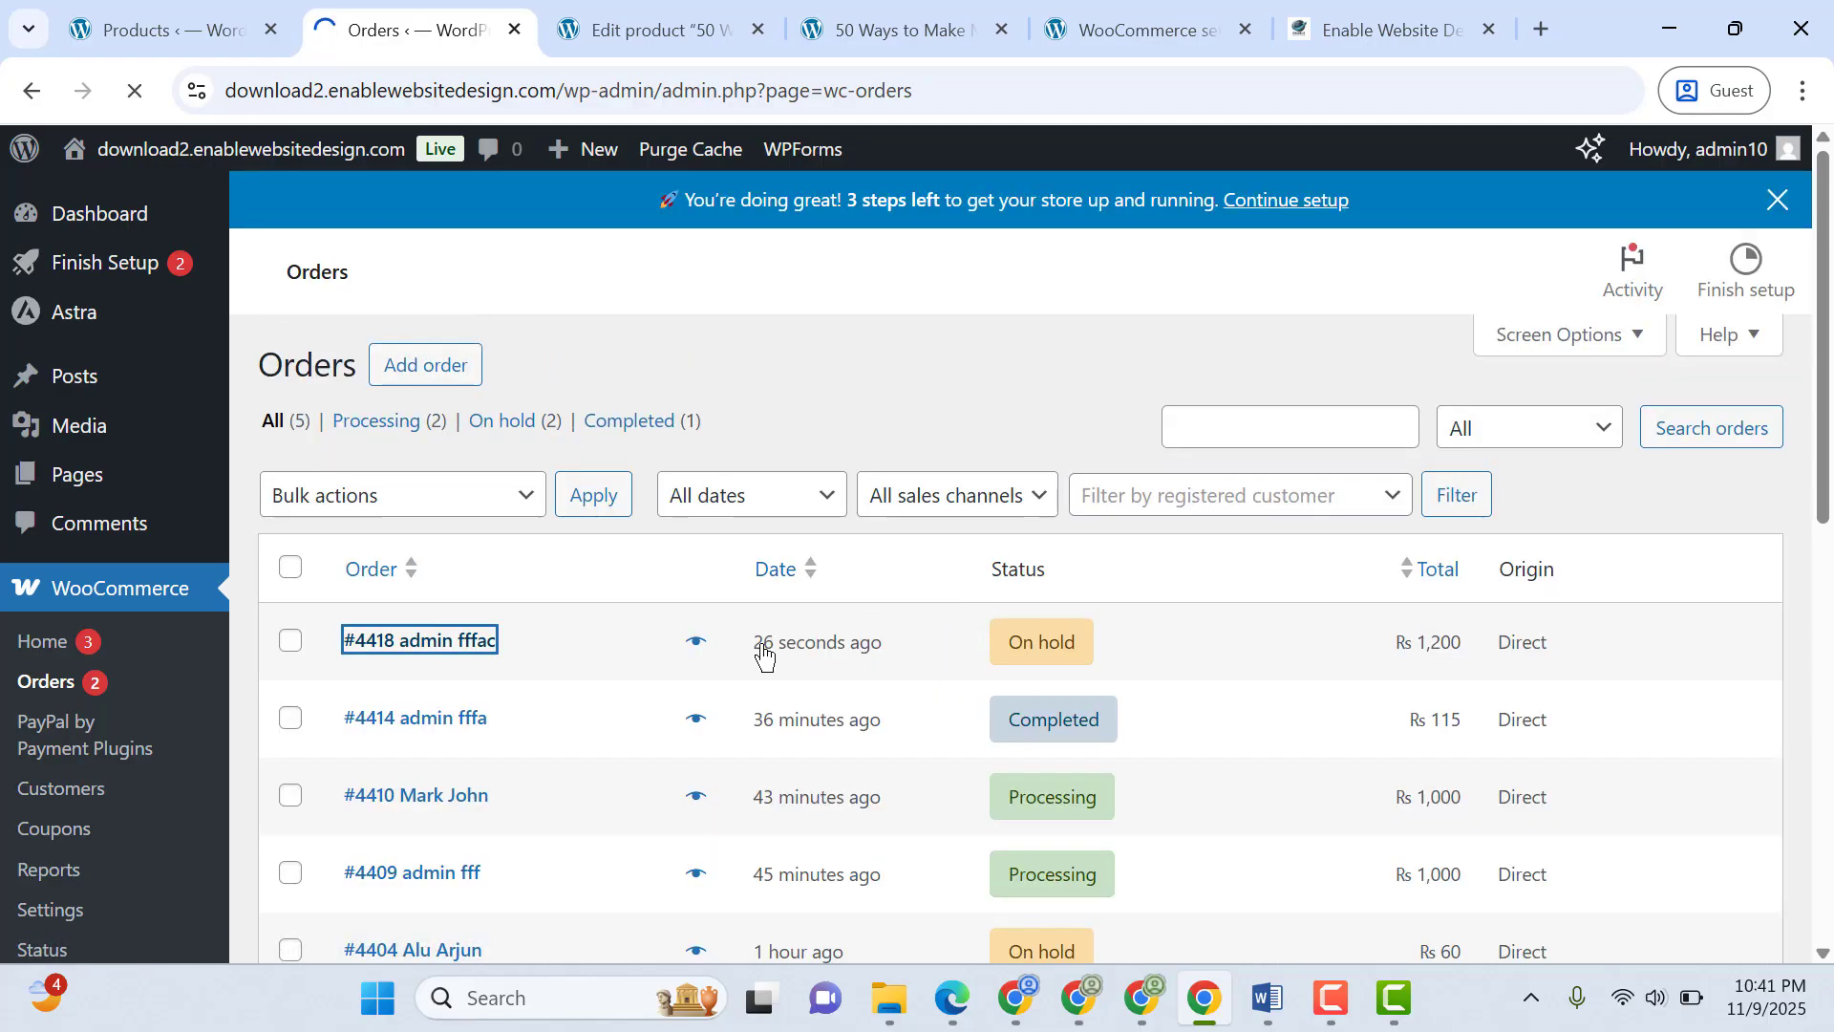
pyautogui.click(527, 708)
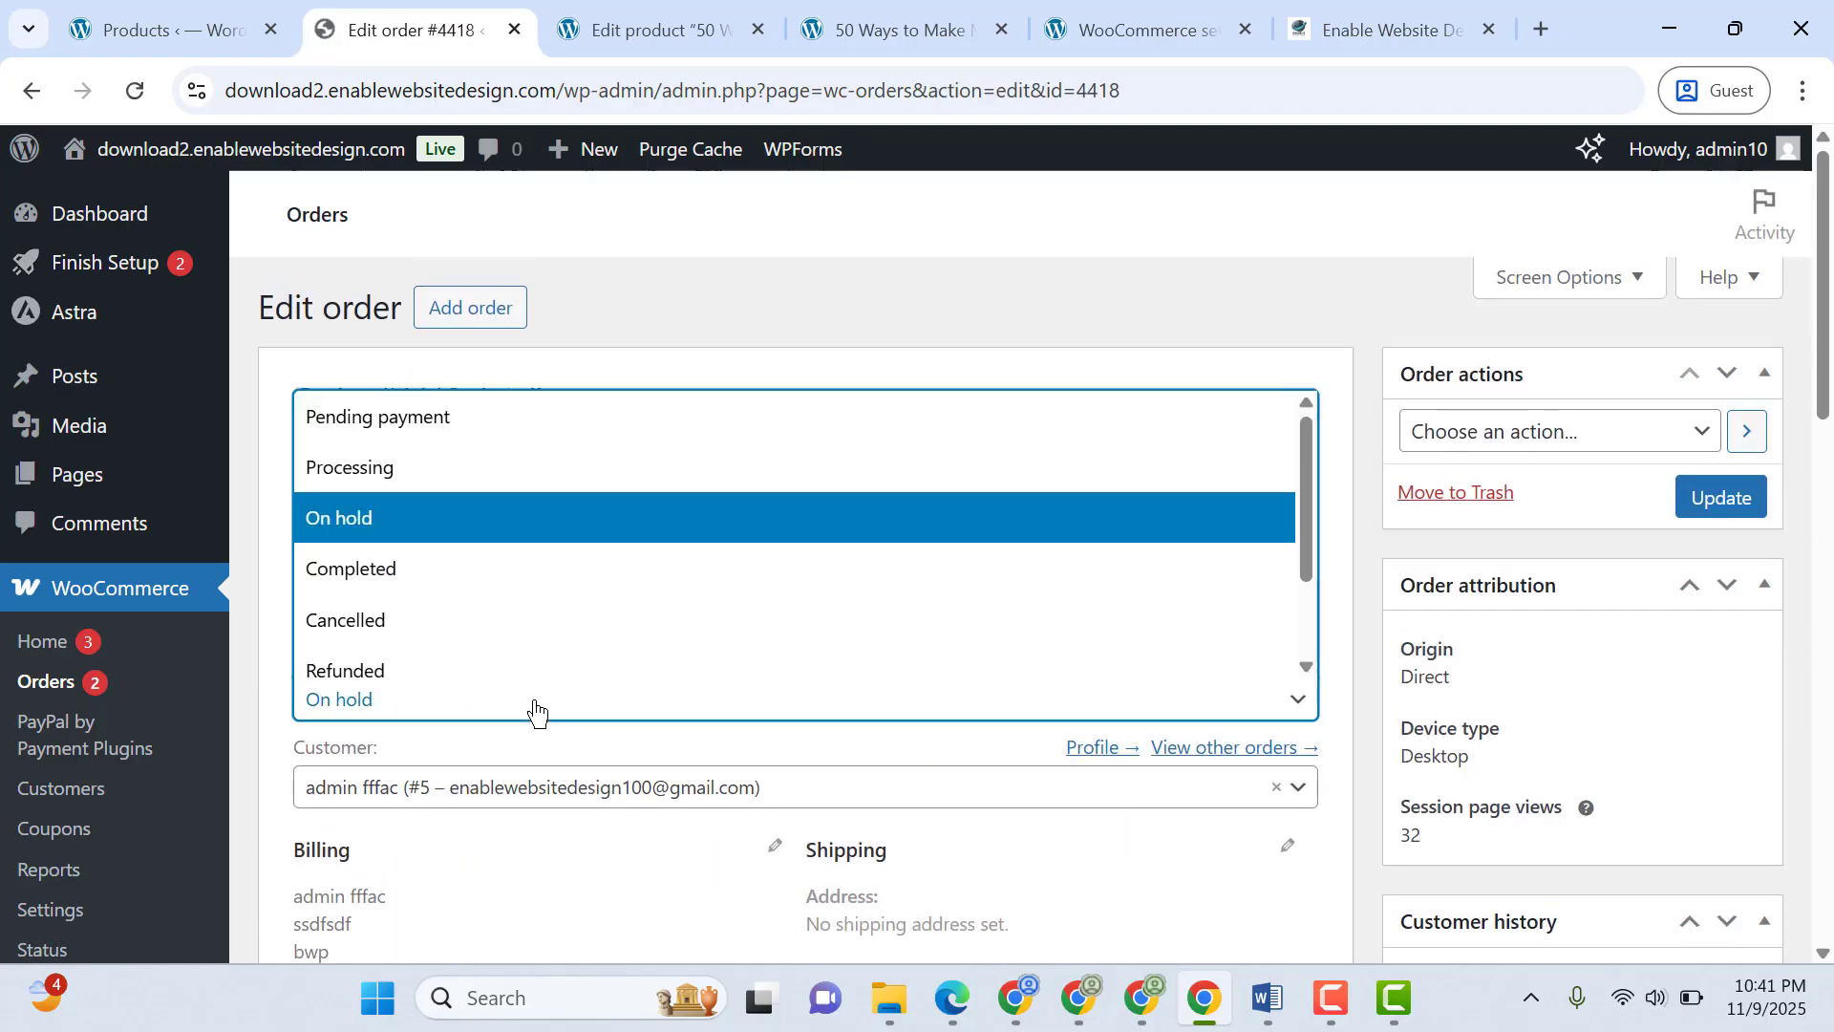
pyautogui.click(465, 568)
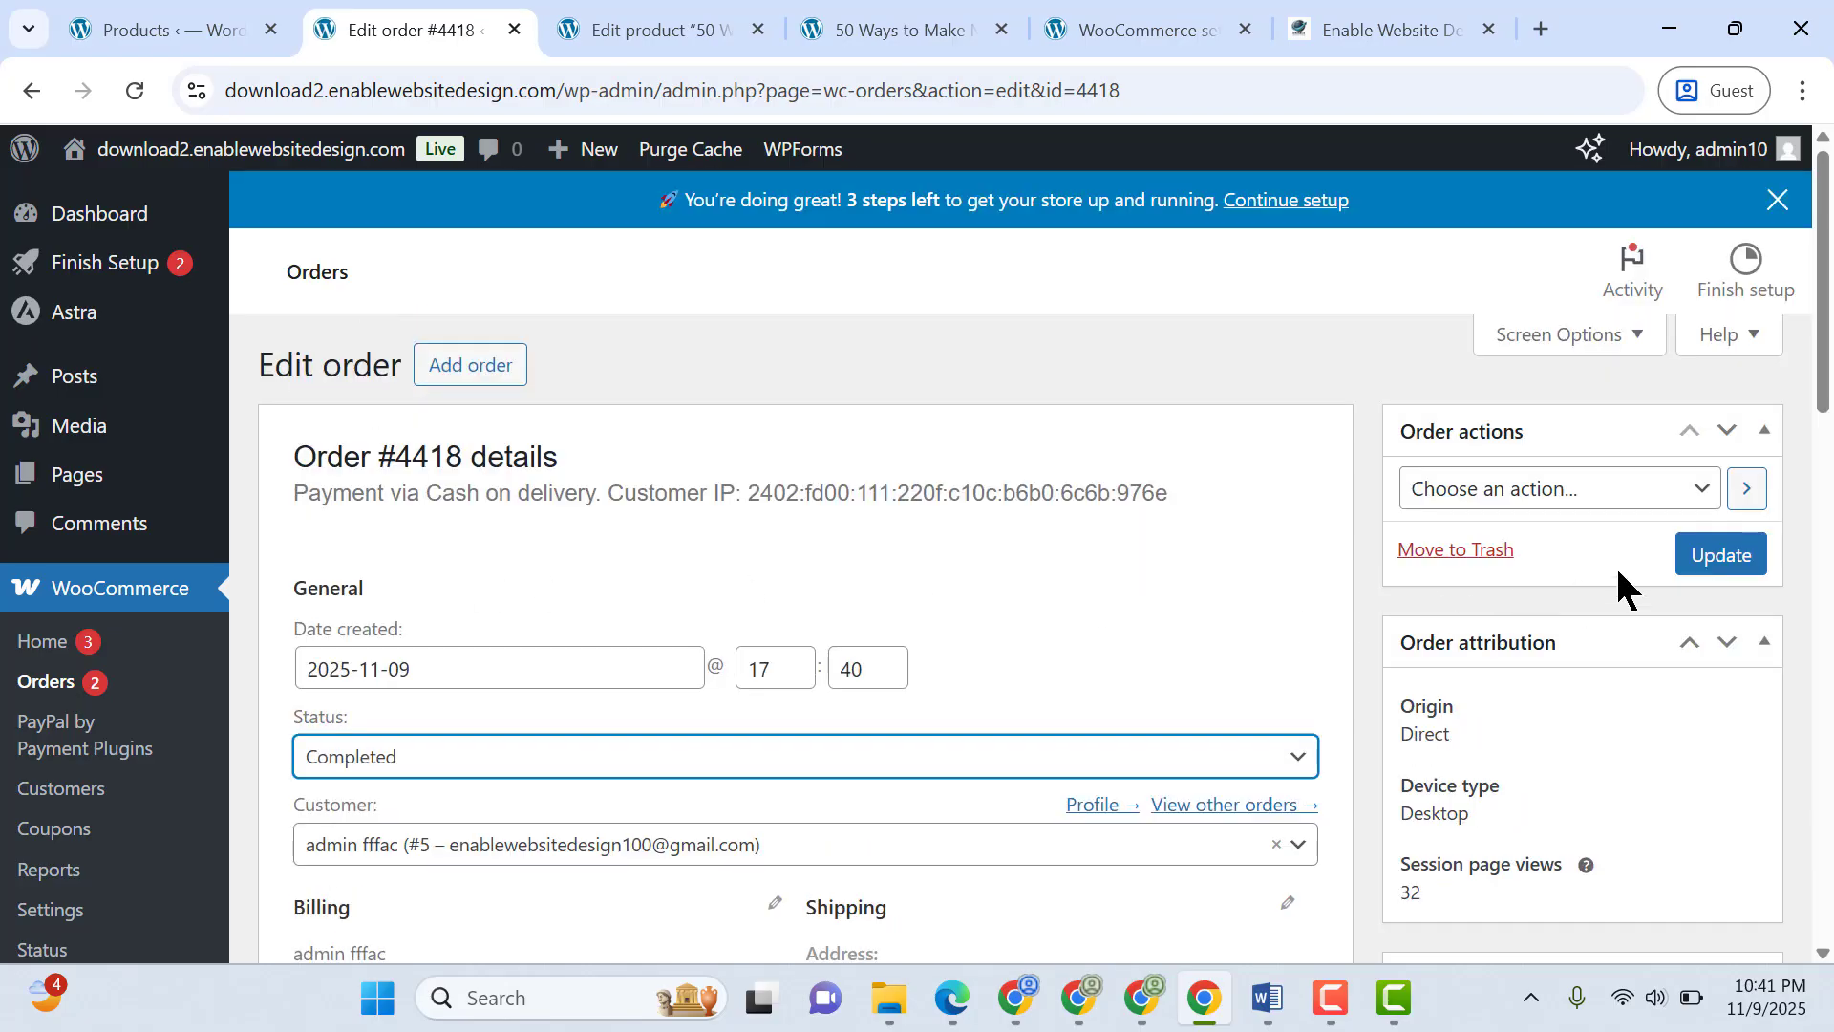
pyautogui.click(1710, 554)
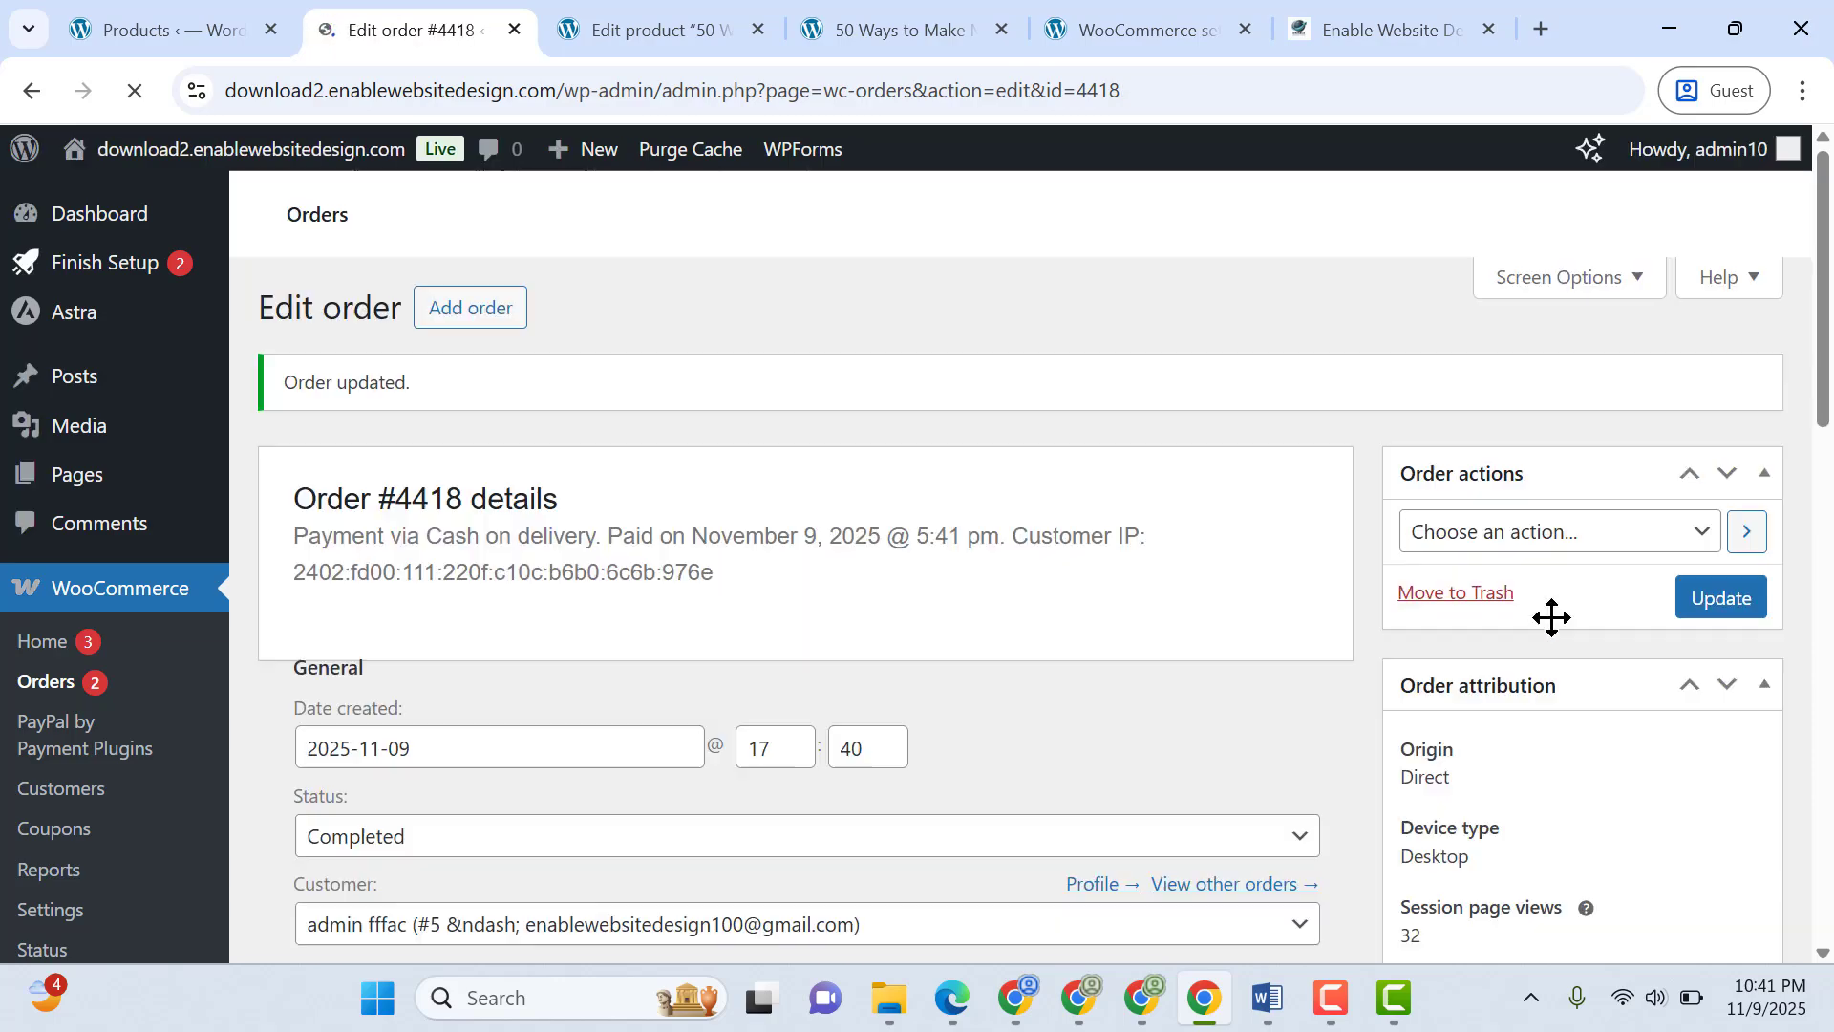
# Switch to Microsoft Edge and reload the customer's Downloads page to check for the eBook
pyautogui.click(952, 997)
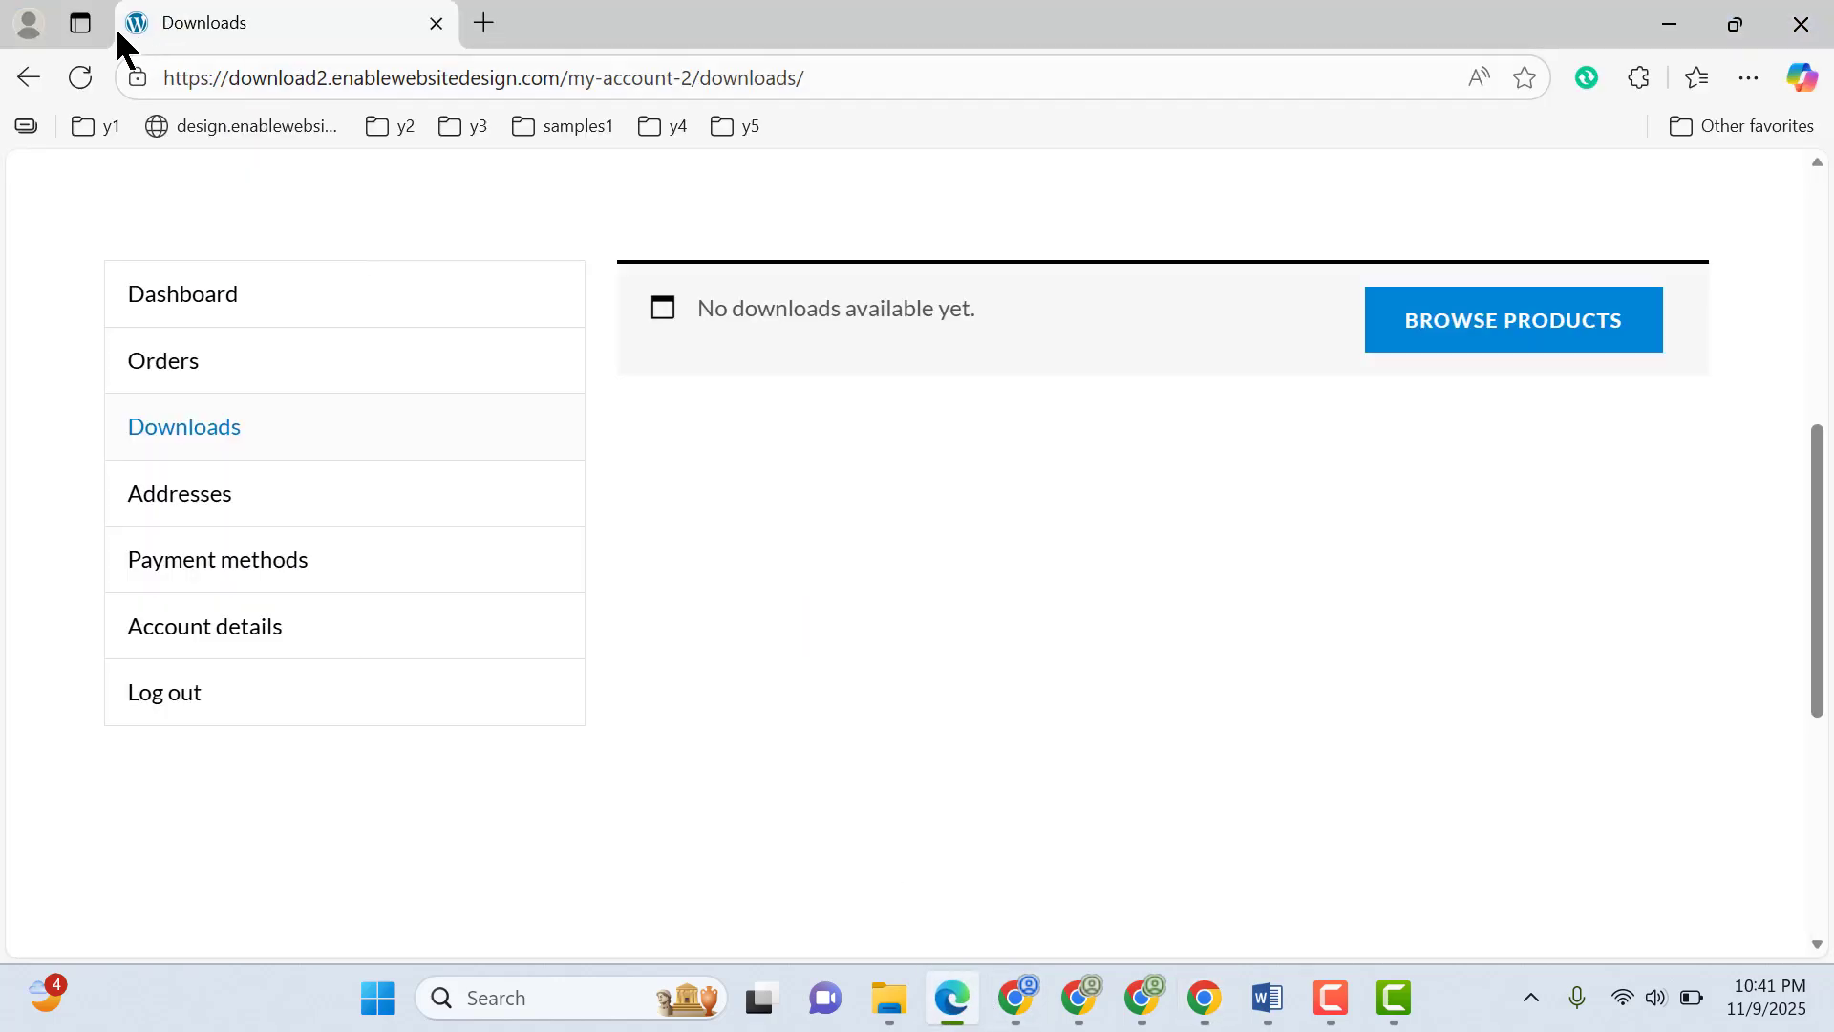
pyautogui.click(82, 76)
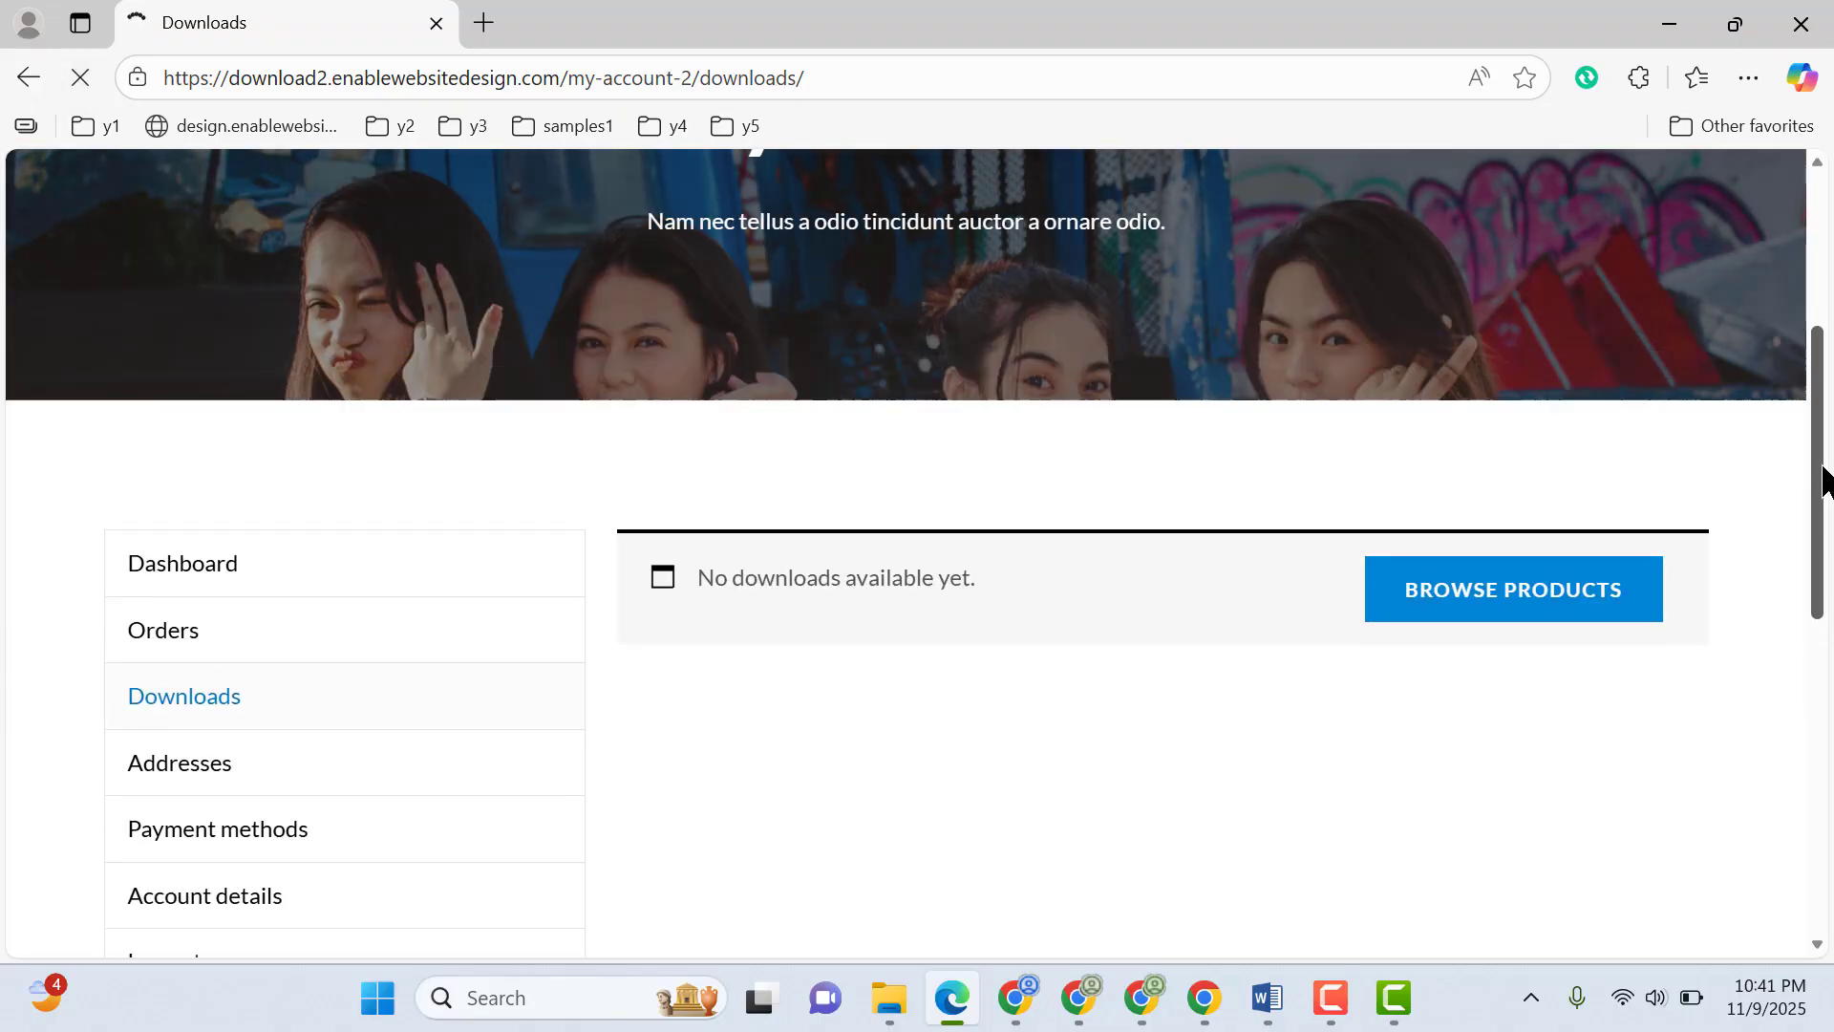